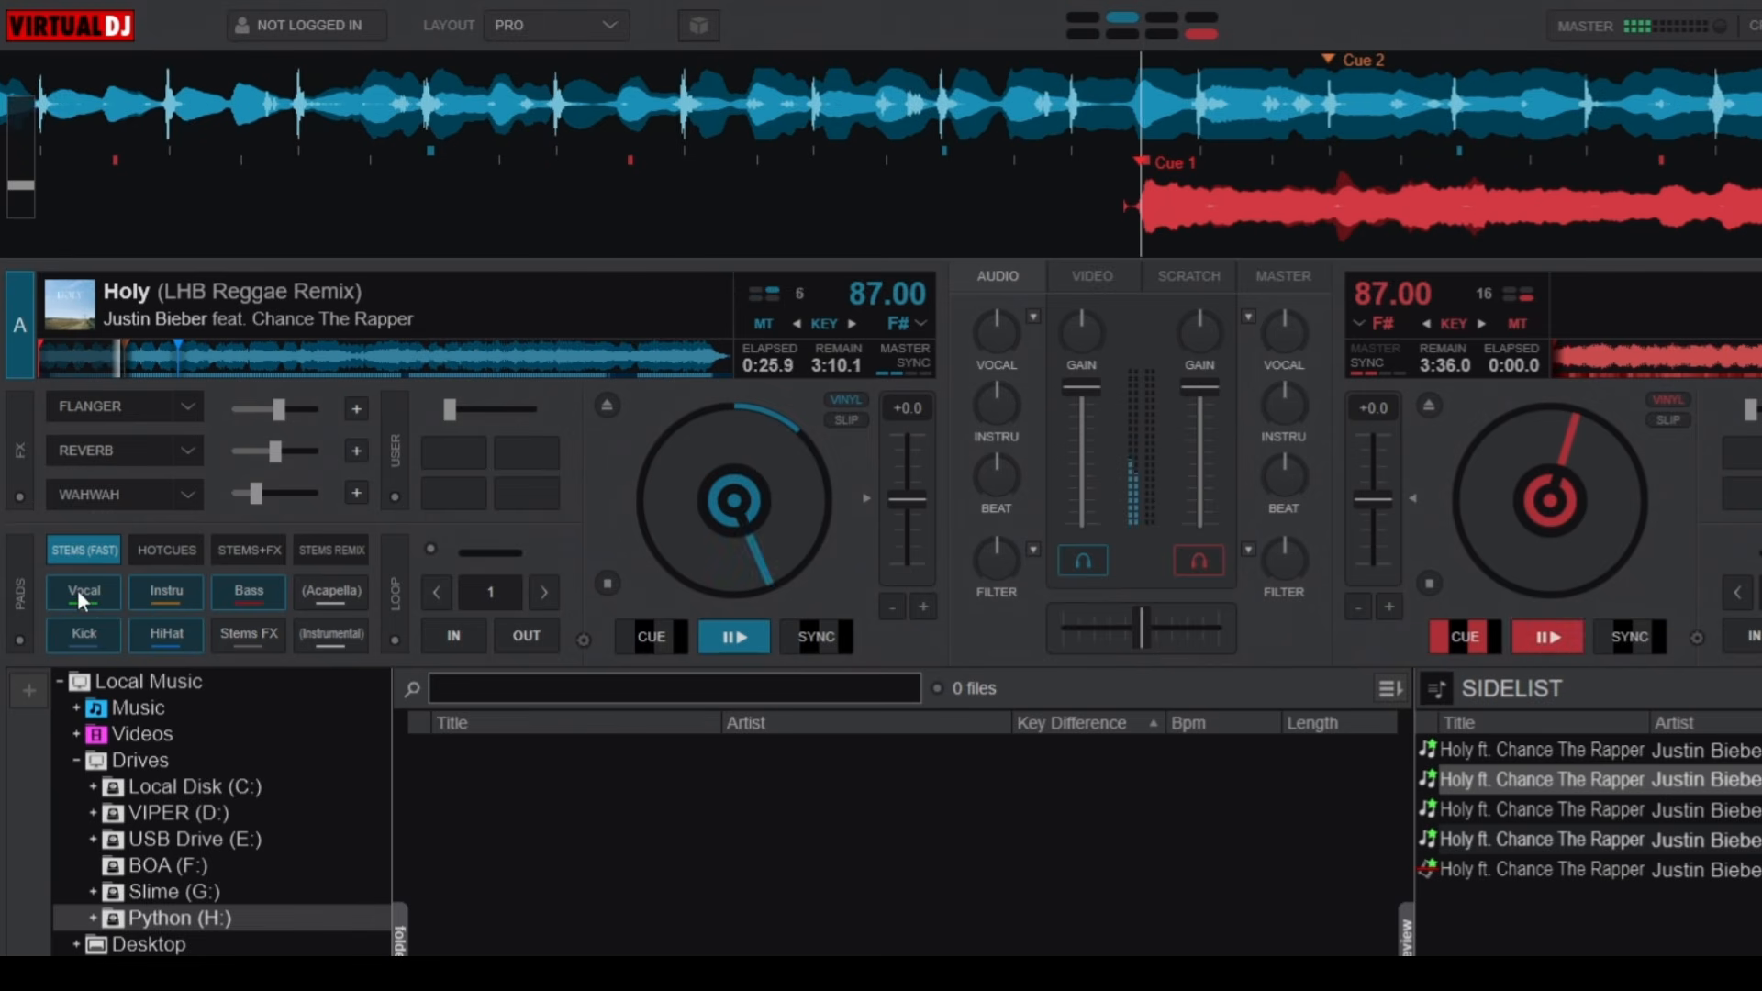
Solo the vocal stem of the Holy remix on deck A, switch to the kick alone, and add bass and hi-hat
click(77, 589)
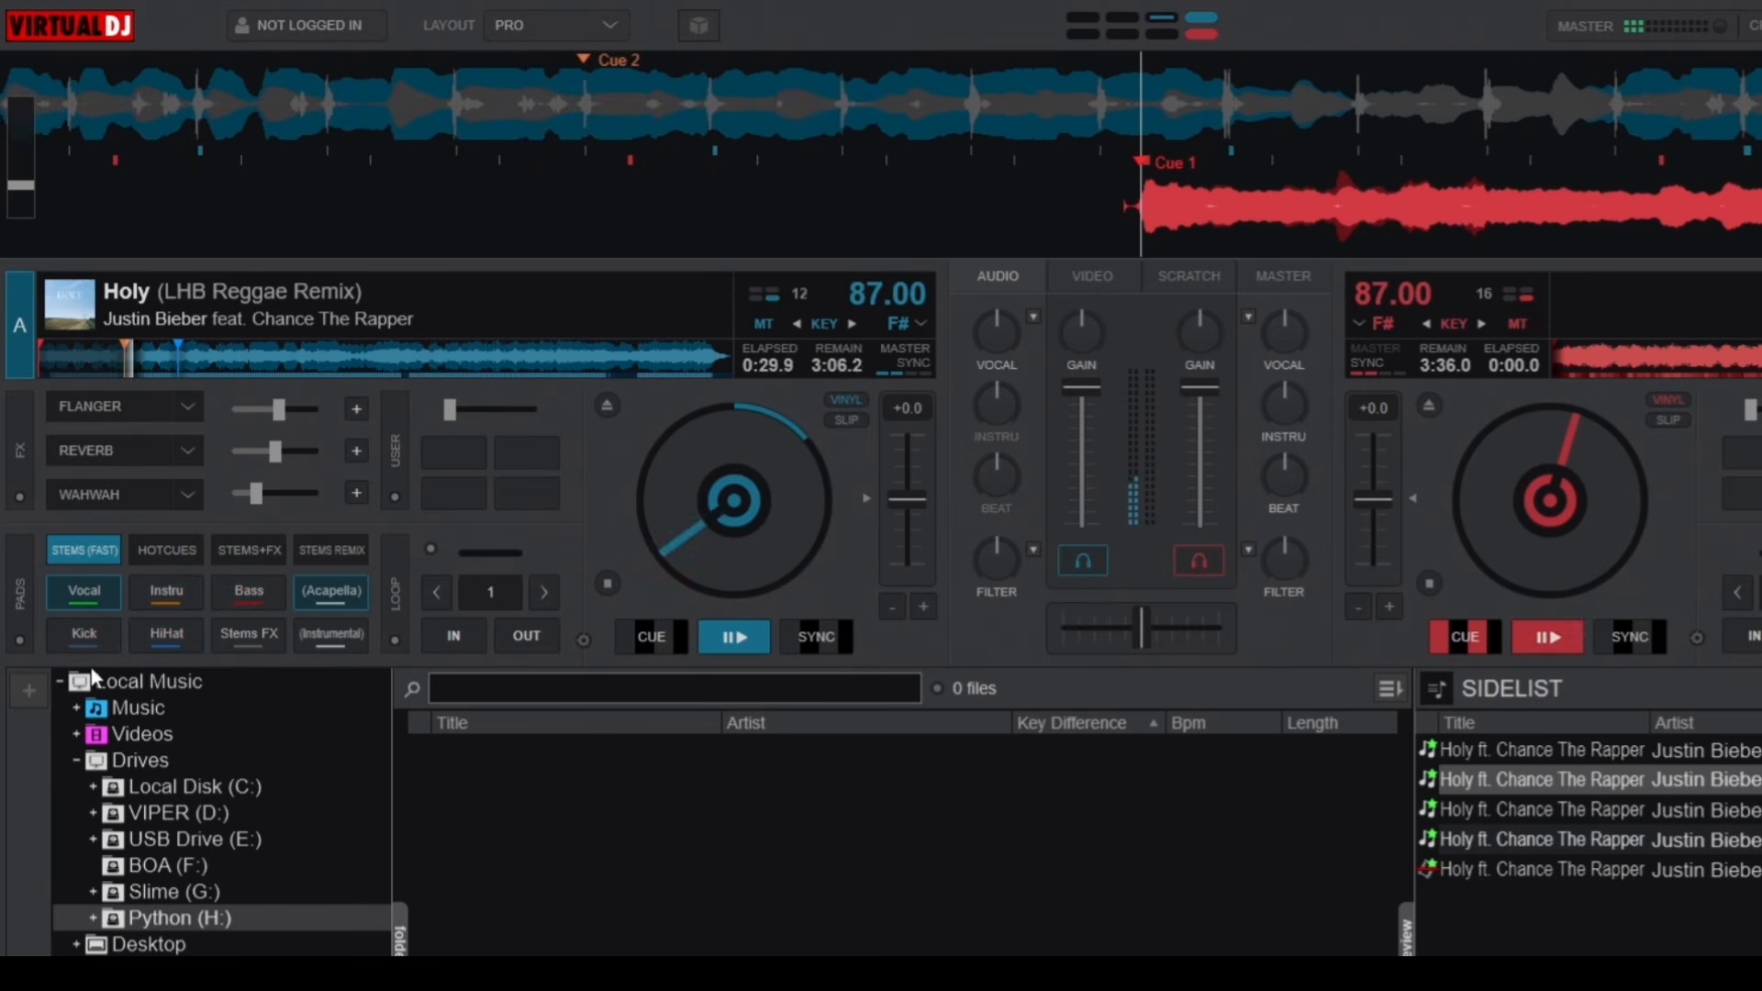
click(99, 636)
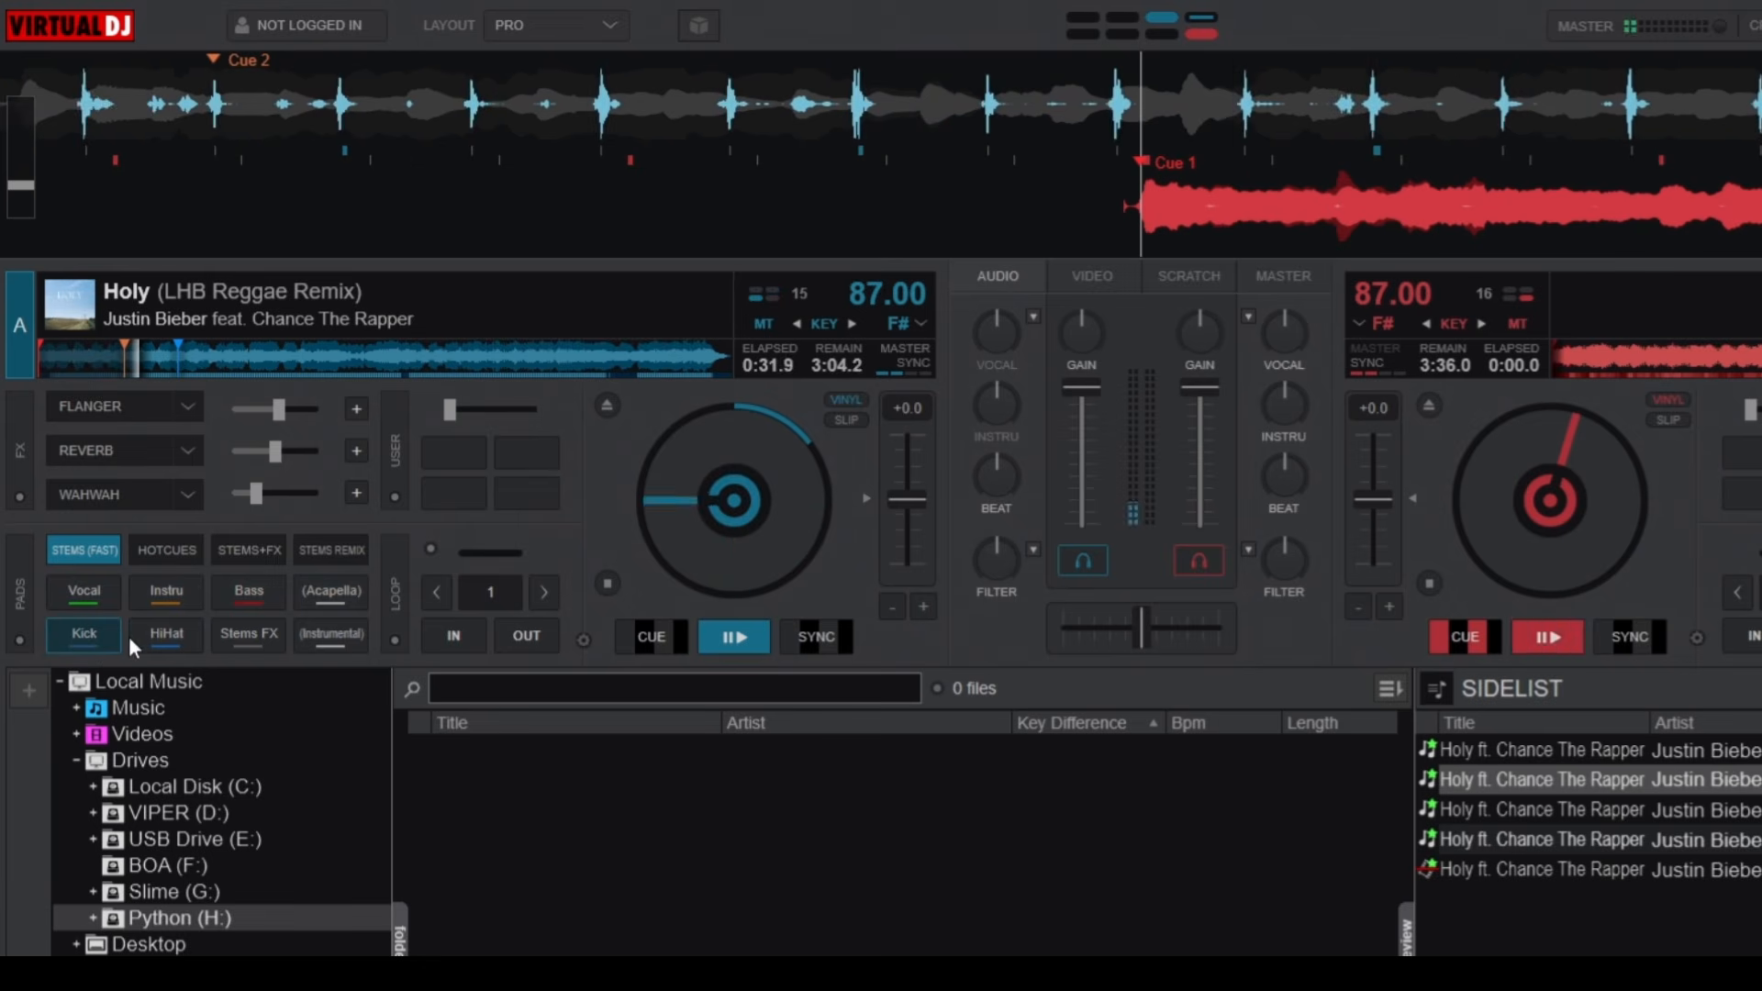
click(252, 588)
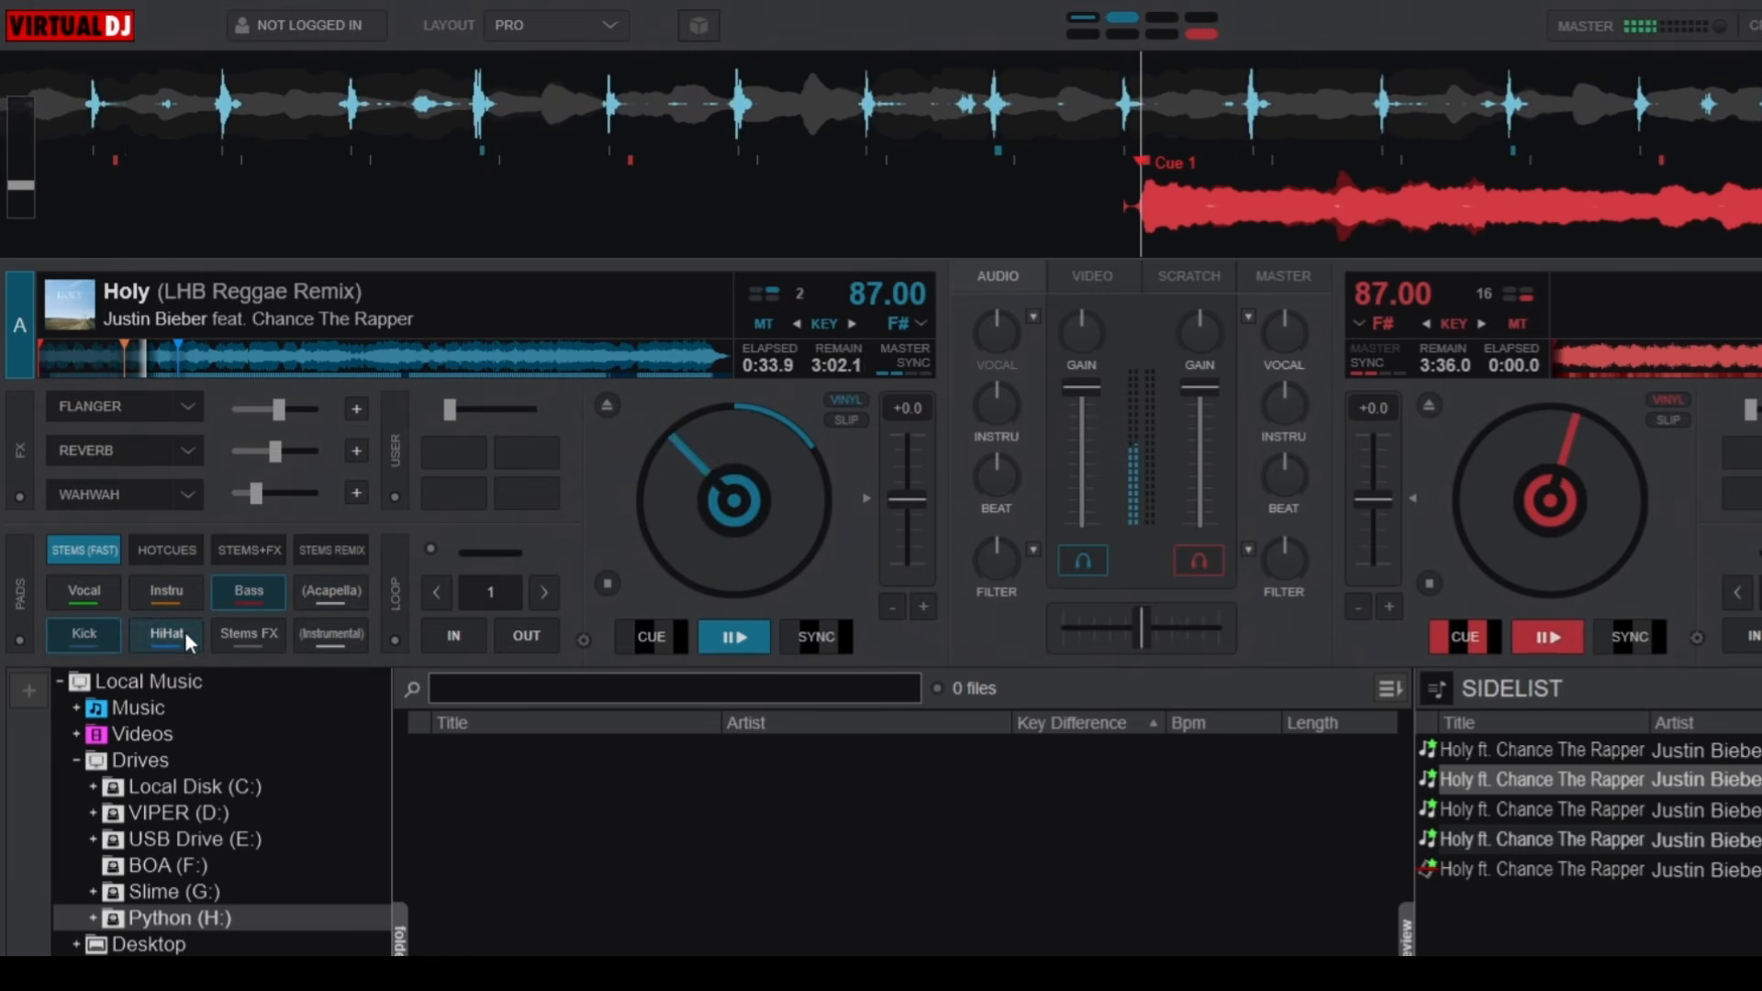
click(184, 631)
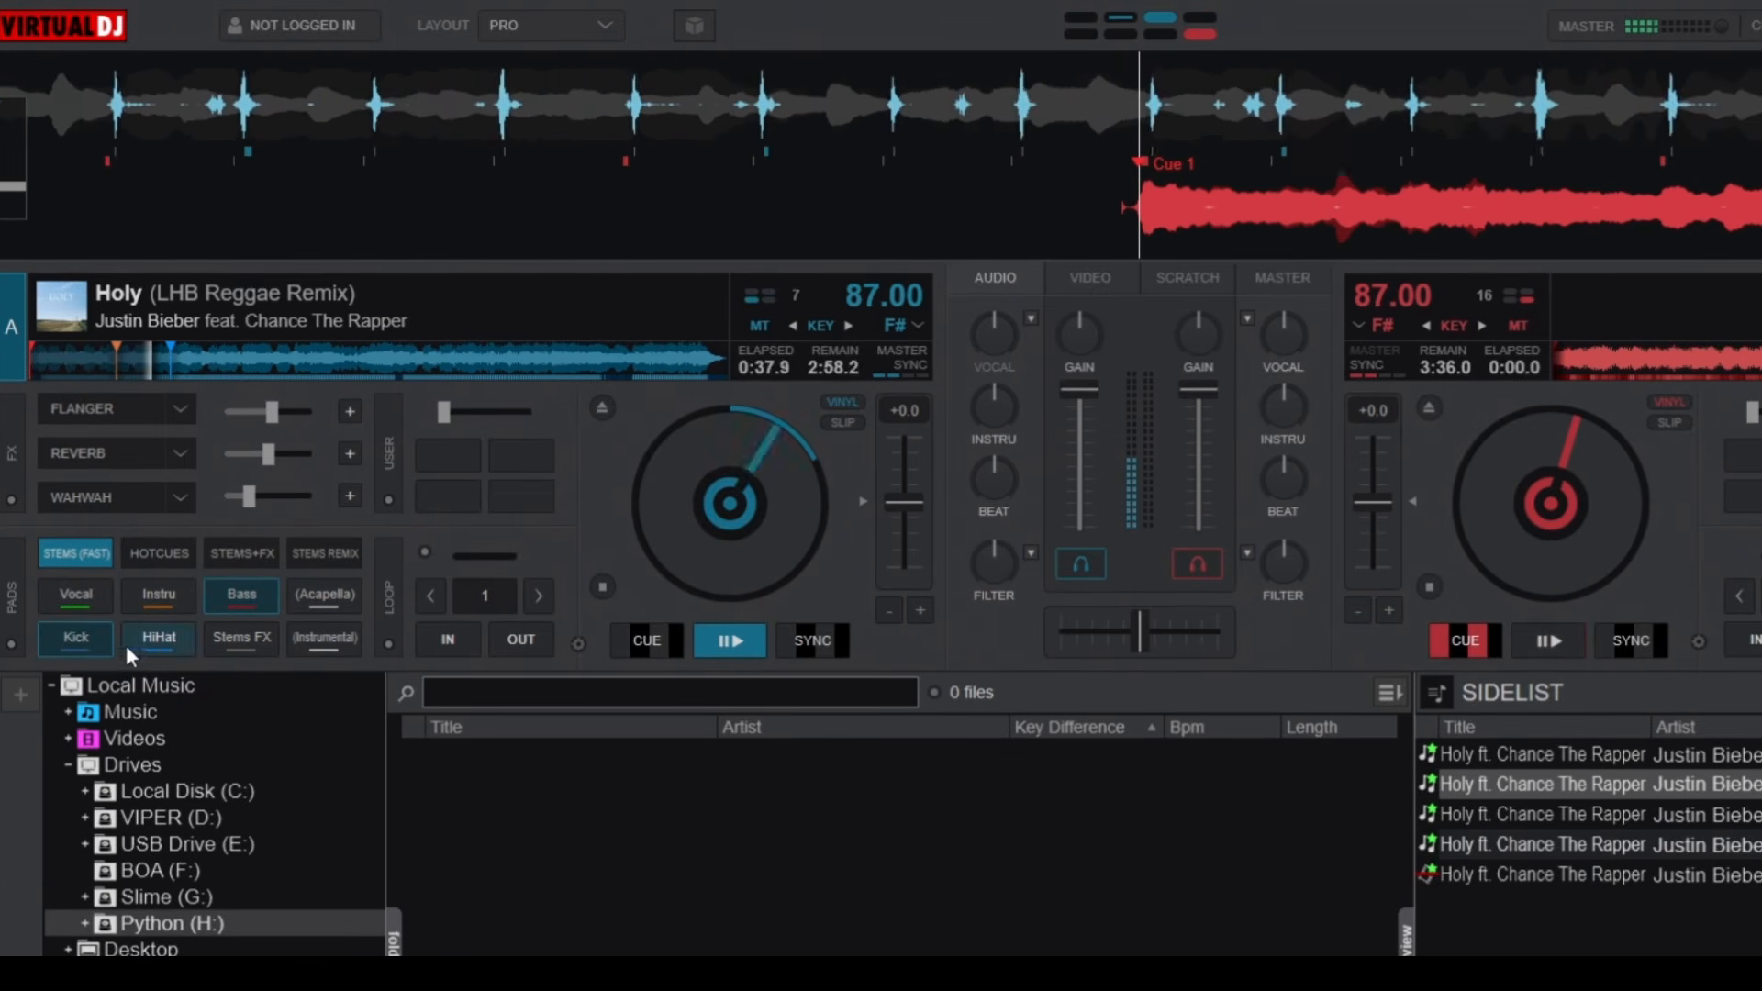
Isolate the instrument stem on deck A and bring back the bass, hi-hat, kick and vocal stems one by one
click(180, 593)
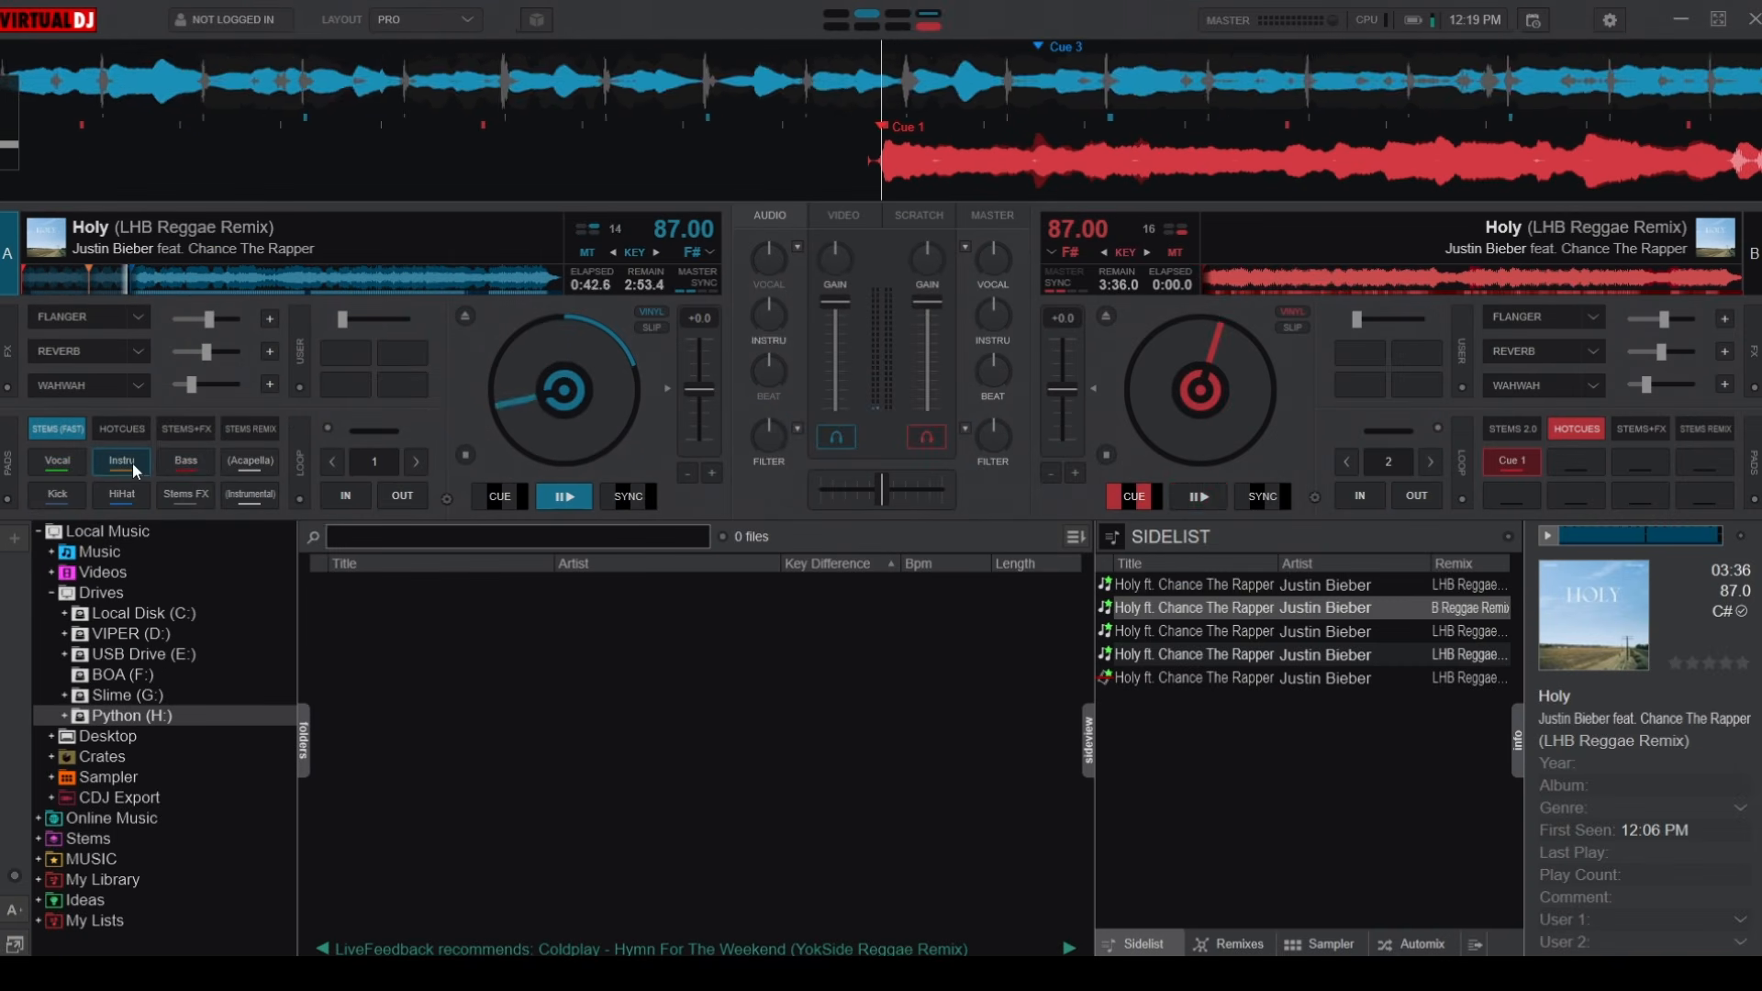
click(224, 601)
click(134, 459)
click(124, 499)
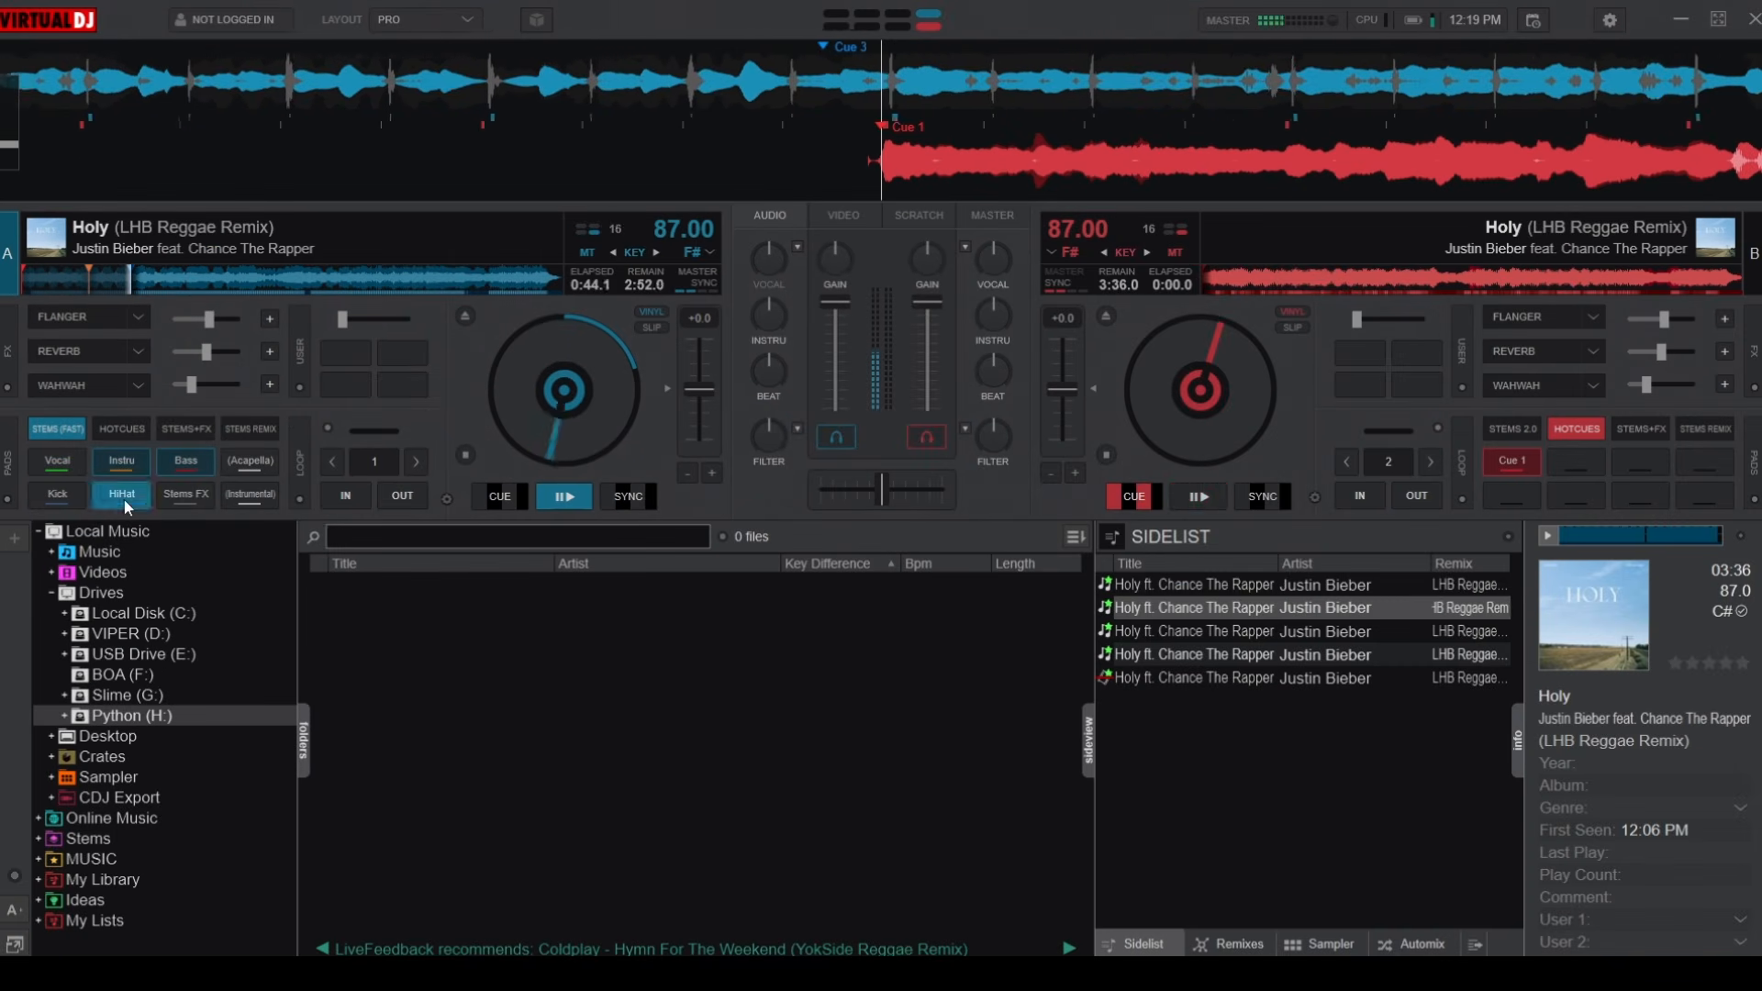
click(59, 497)
click(61, 467)
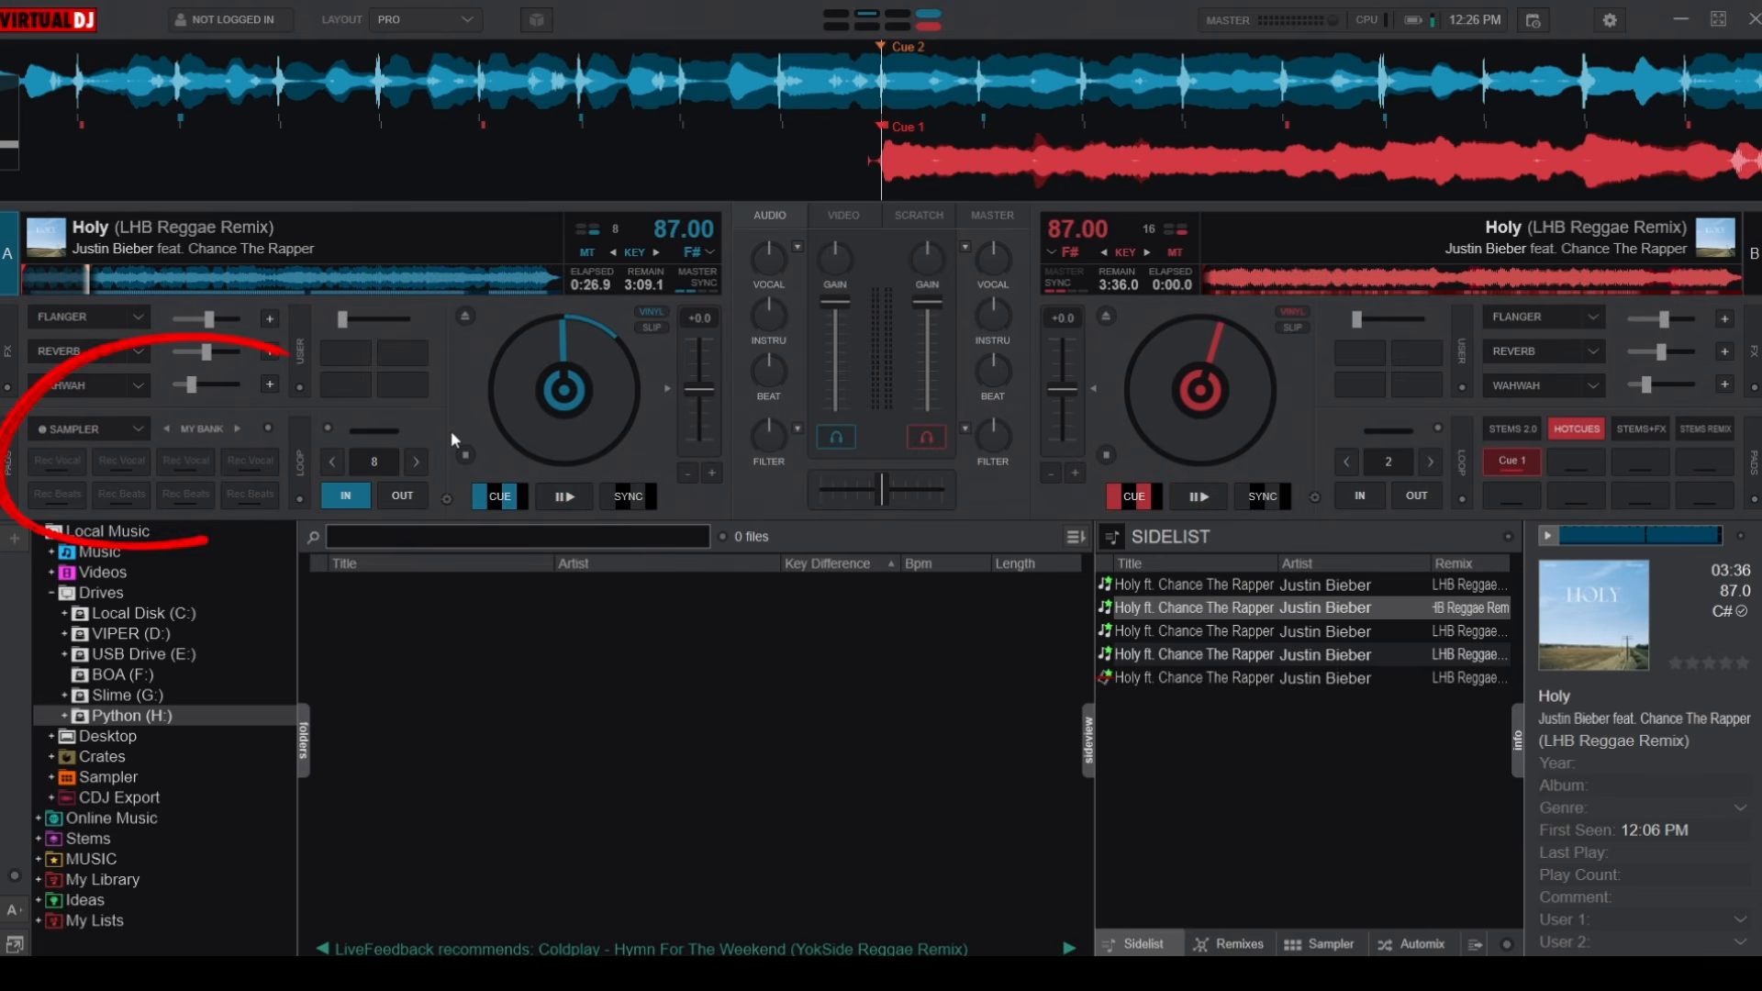
Start a loop on deck A, extend it to 16 beats, and record its vocal to the first sampler pad of MY BANK
click(370, 464)
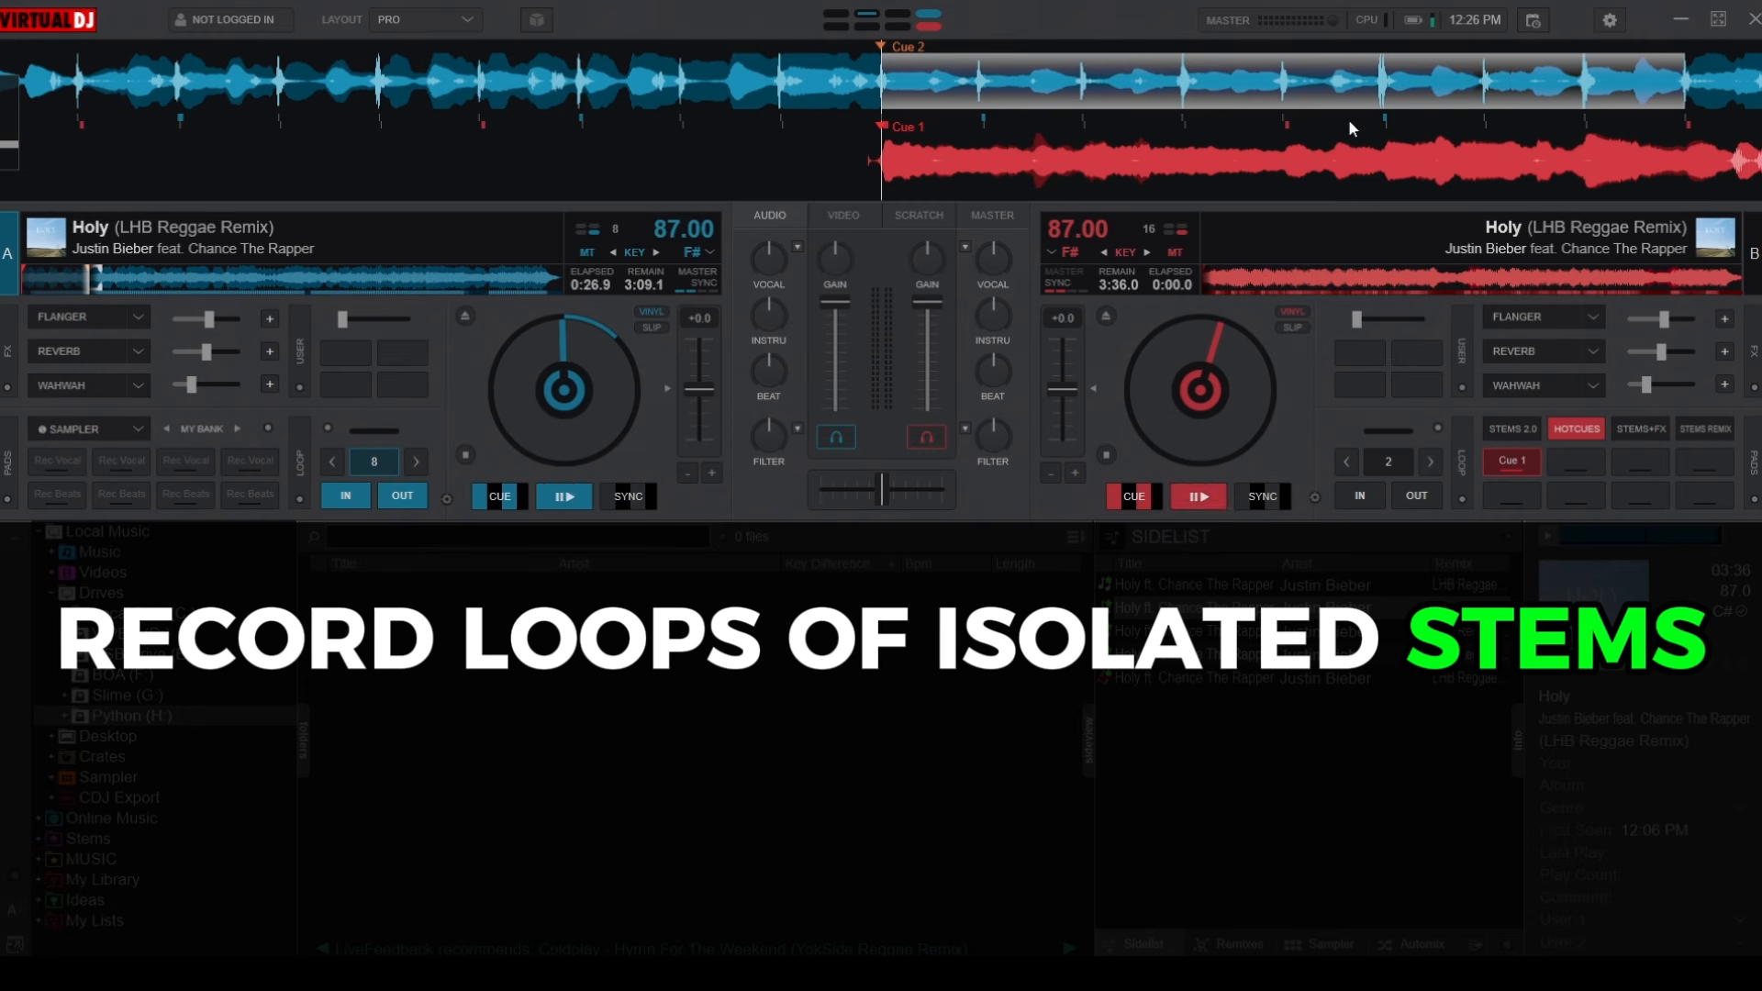
click(417, 463)
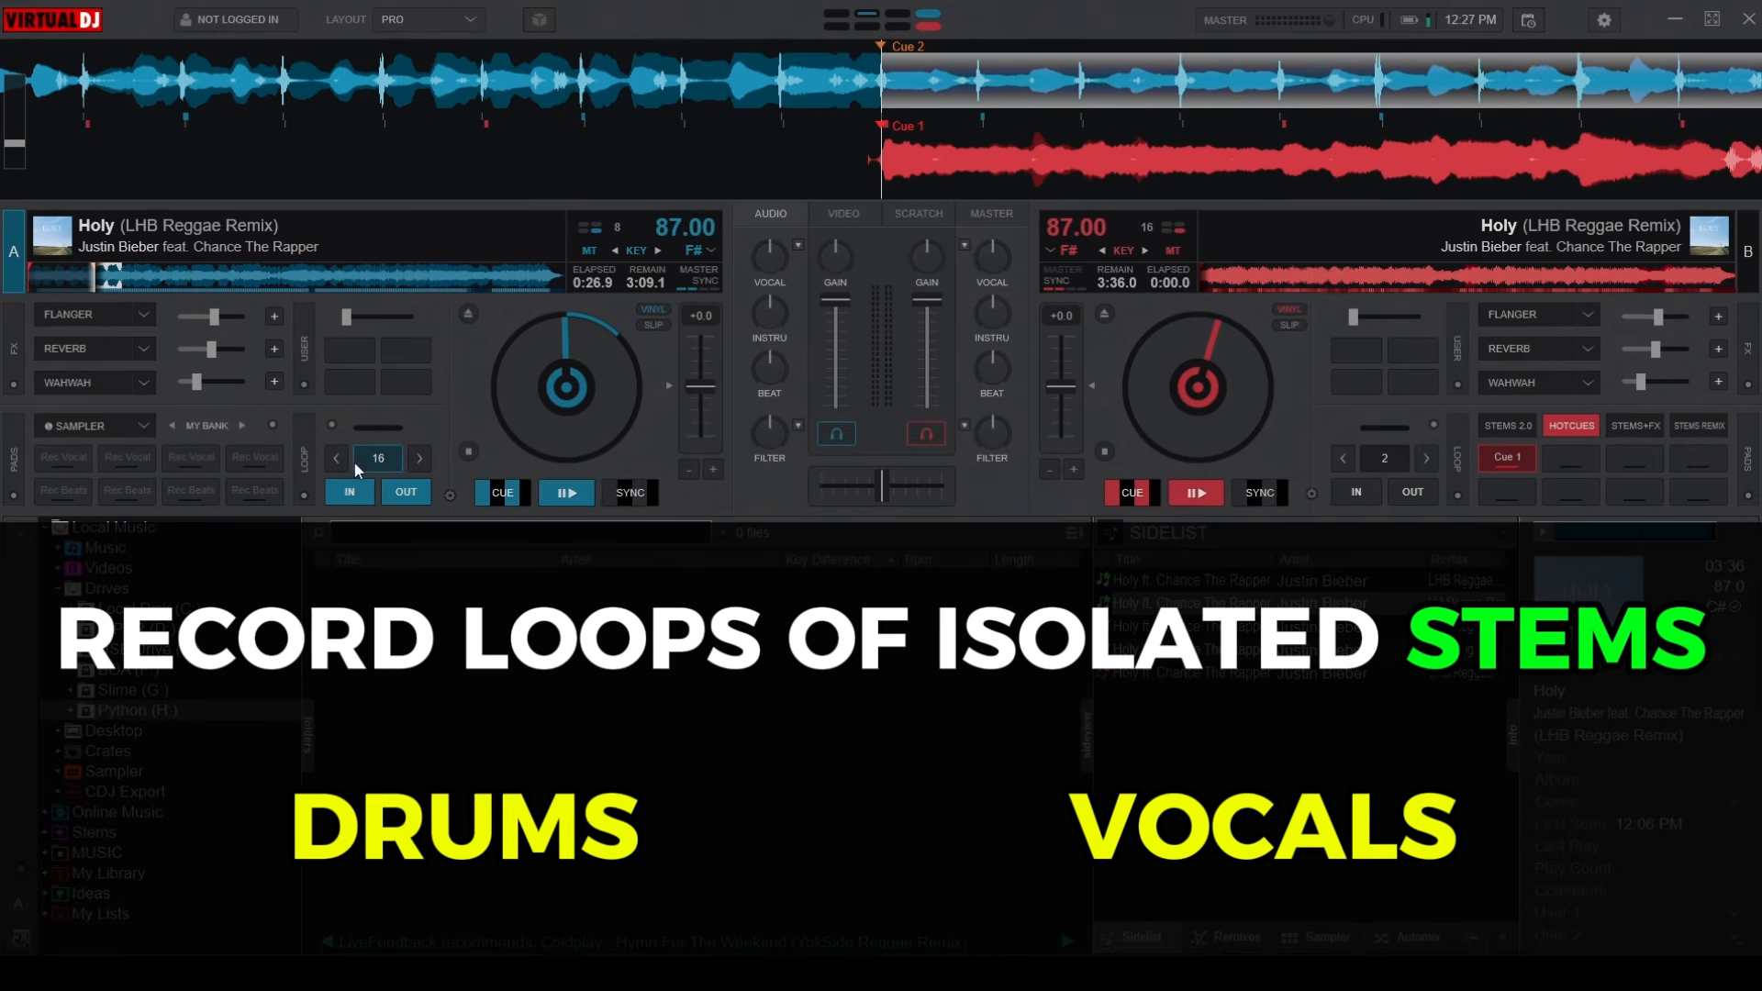
click(59, 459)
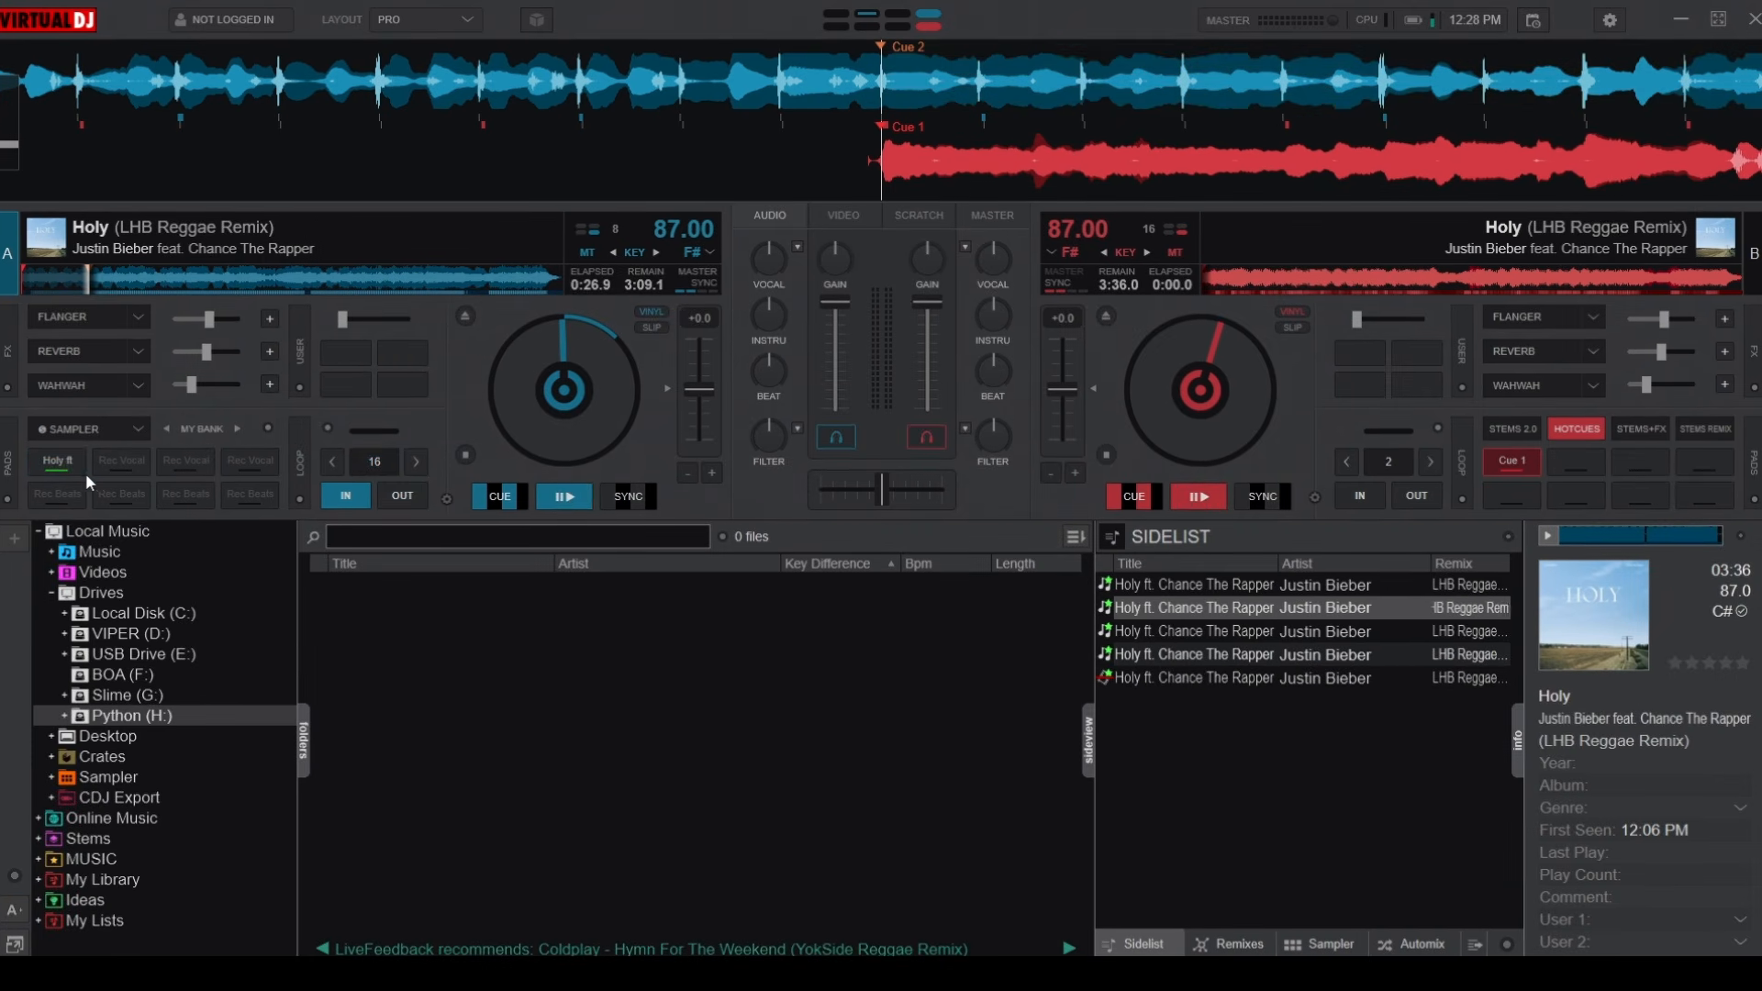
Trigger the saved Holy ft vocal loop from the sampler pads of deck A and deck B to test the stem swap
click(50, 461)
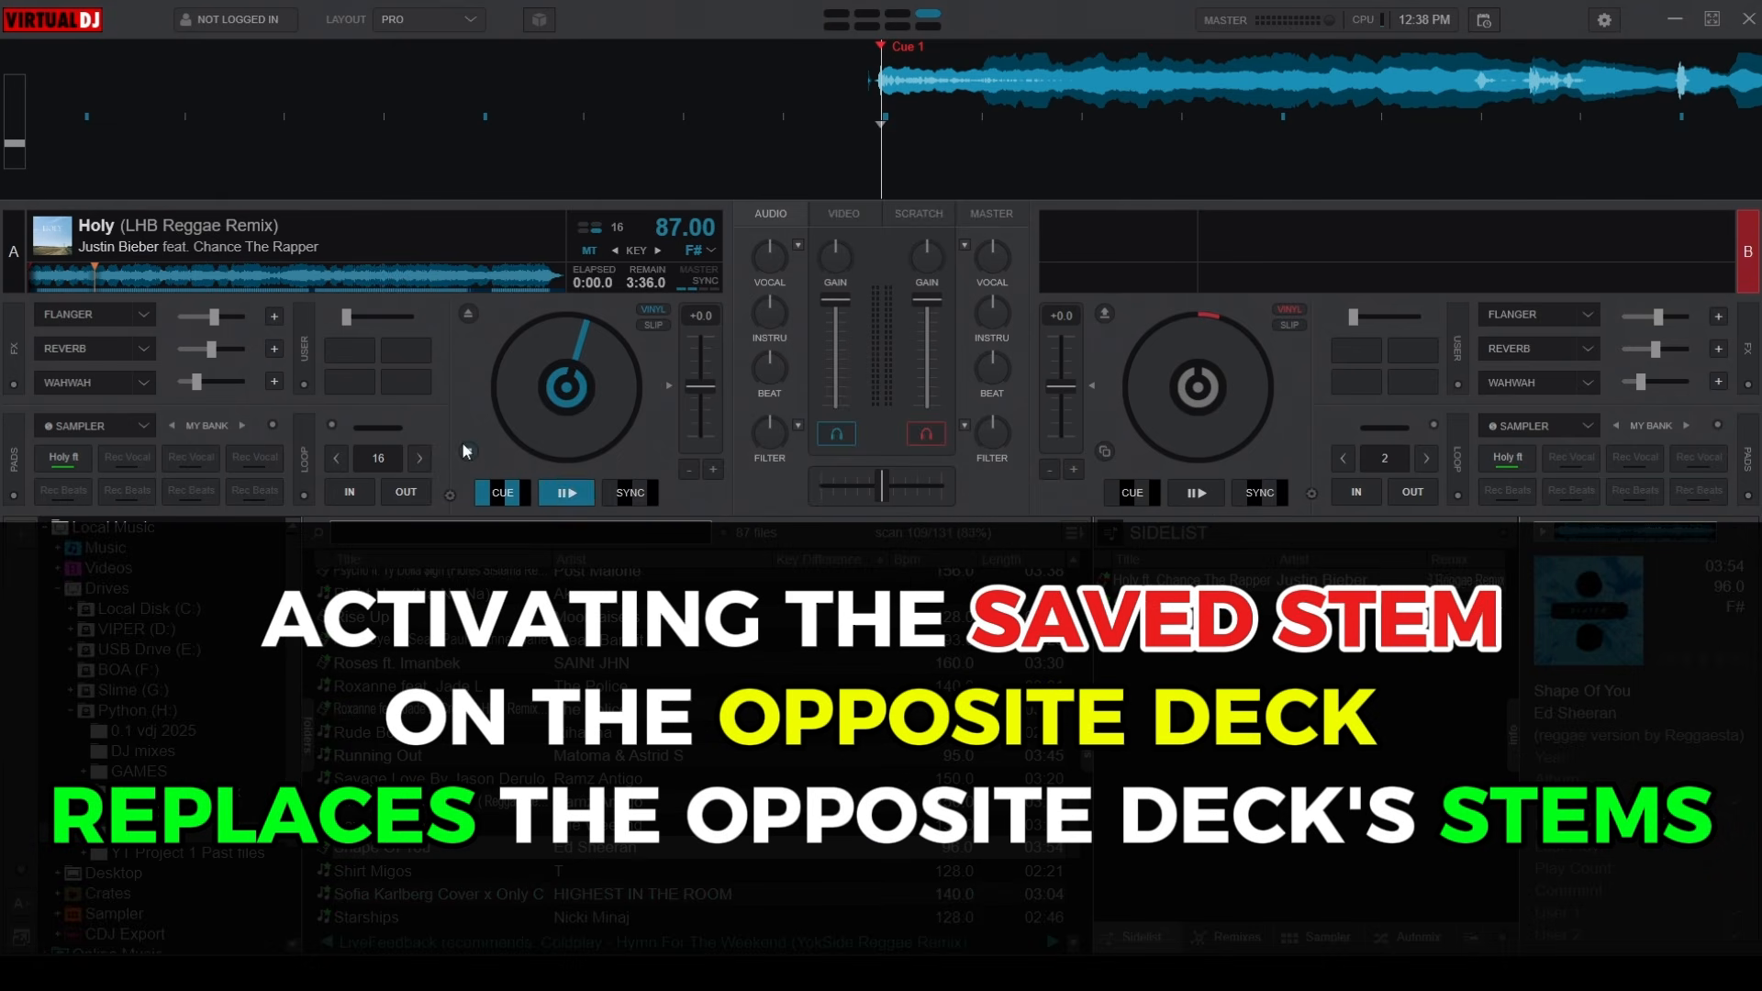
click(1518, 459)
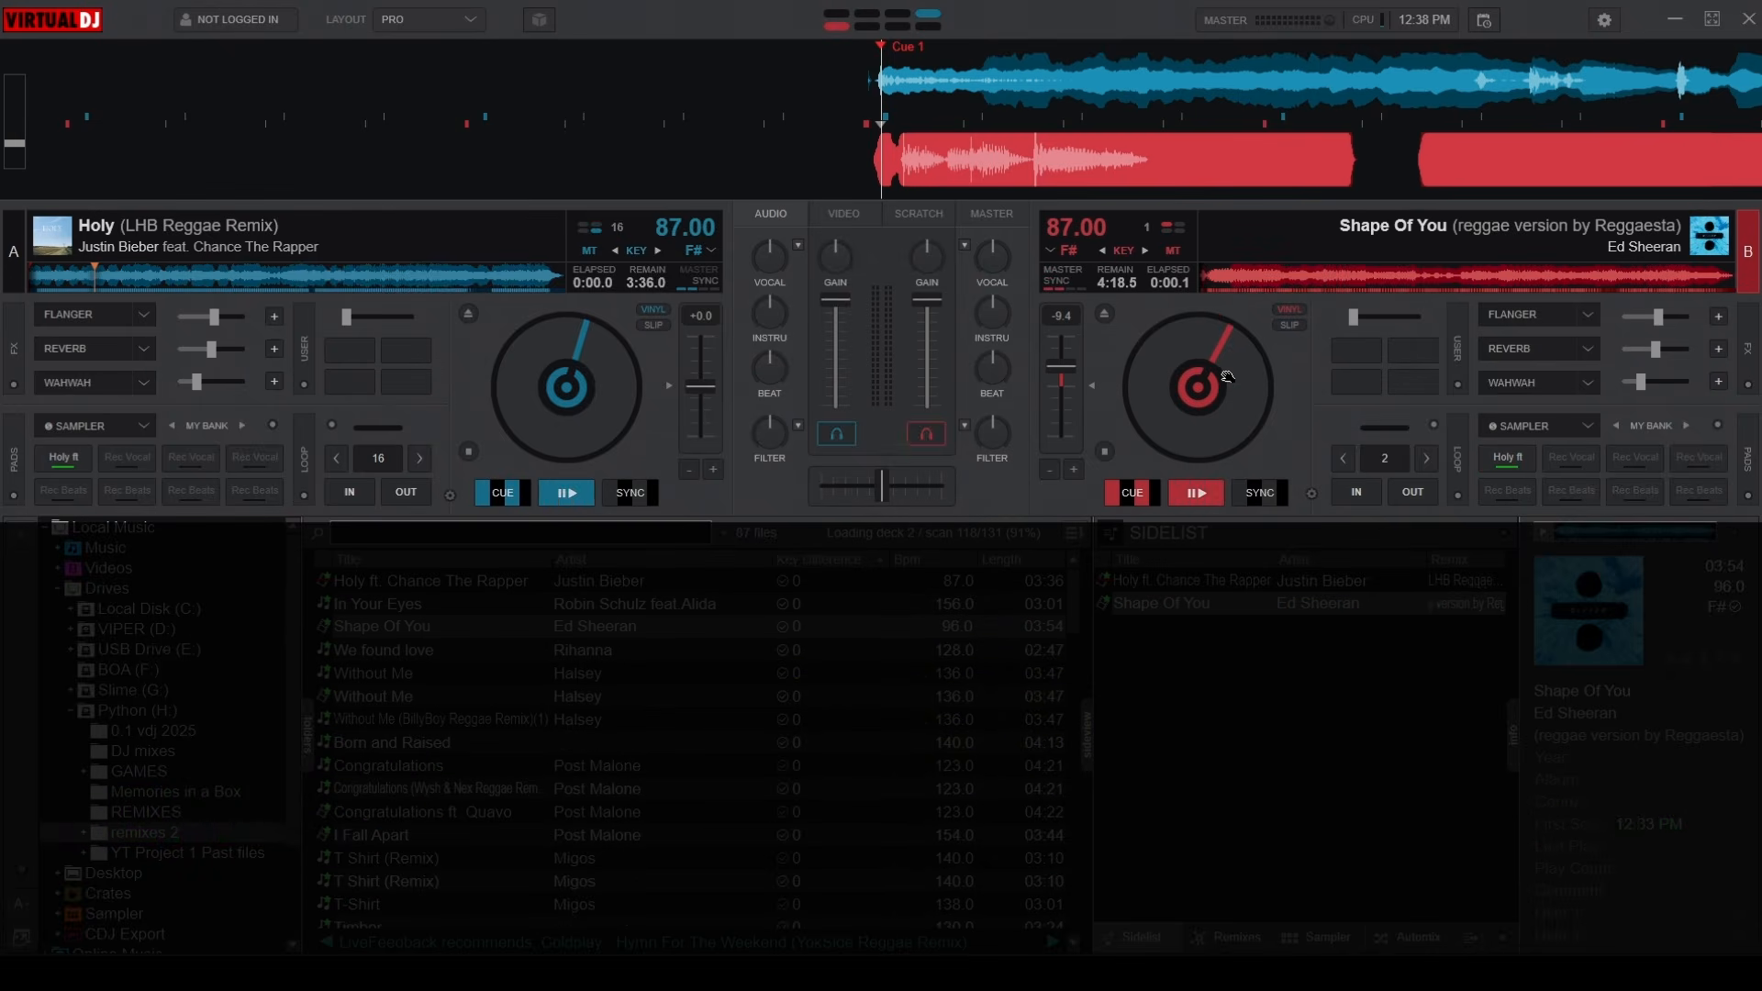
click(73, 458)
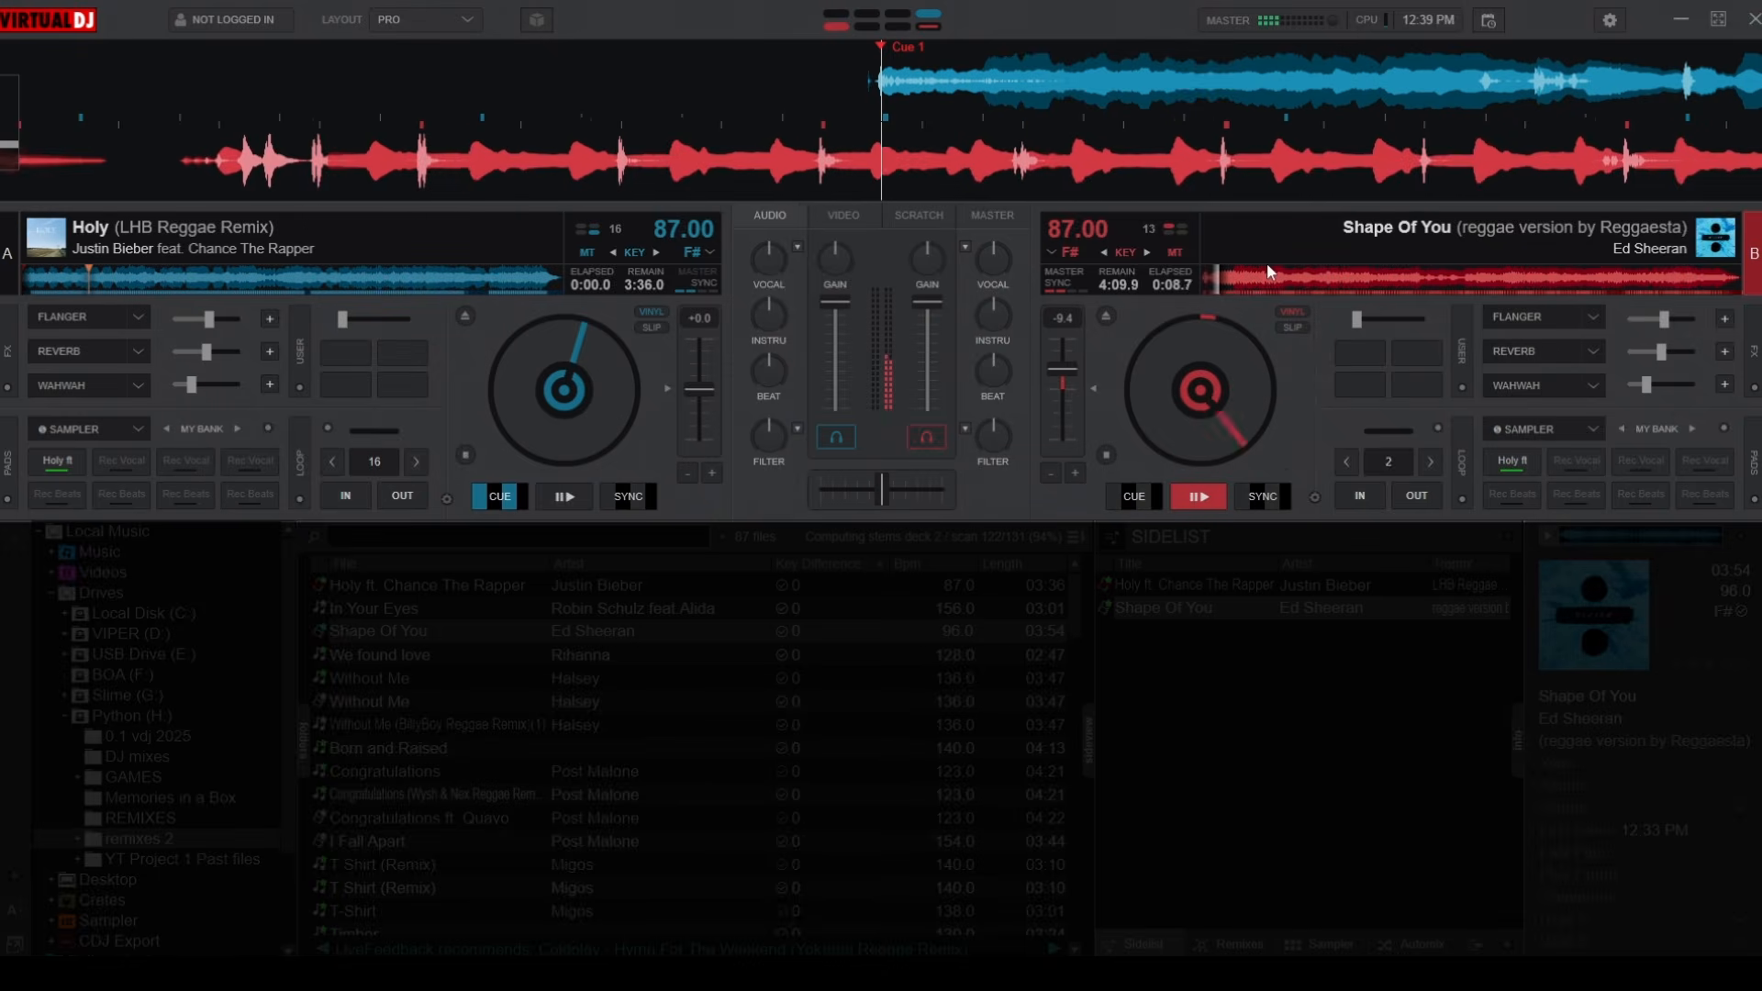
click(1510, 464)
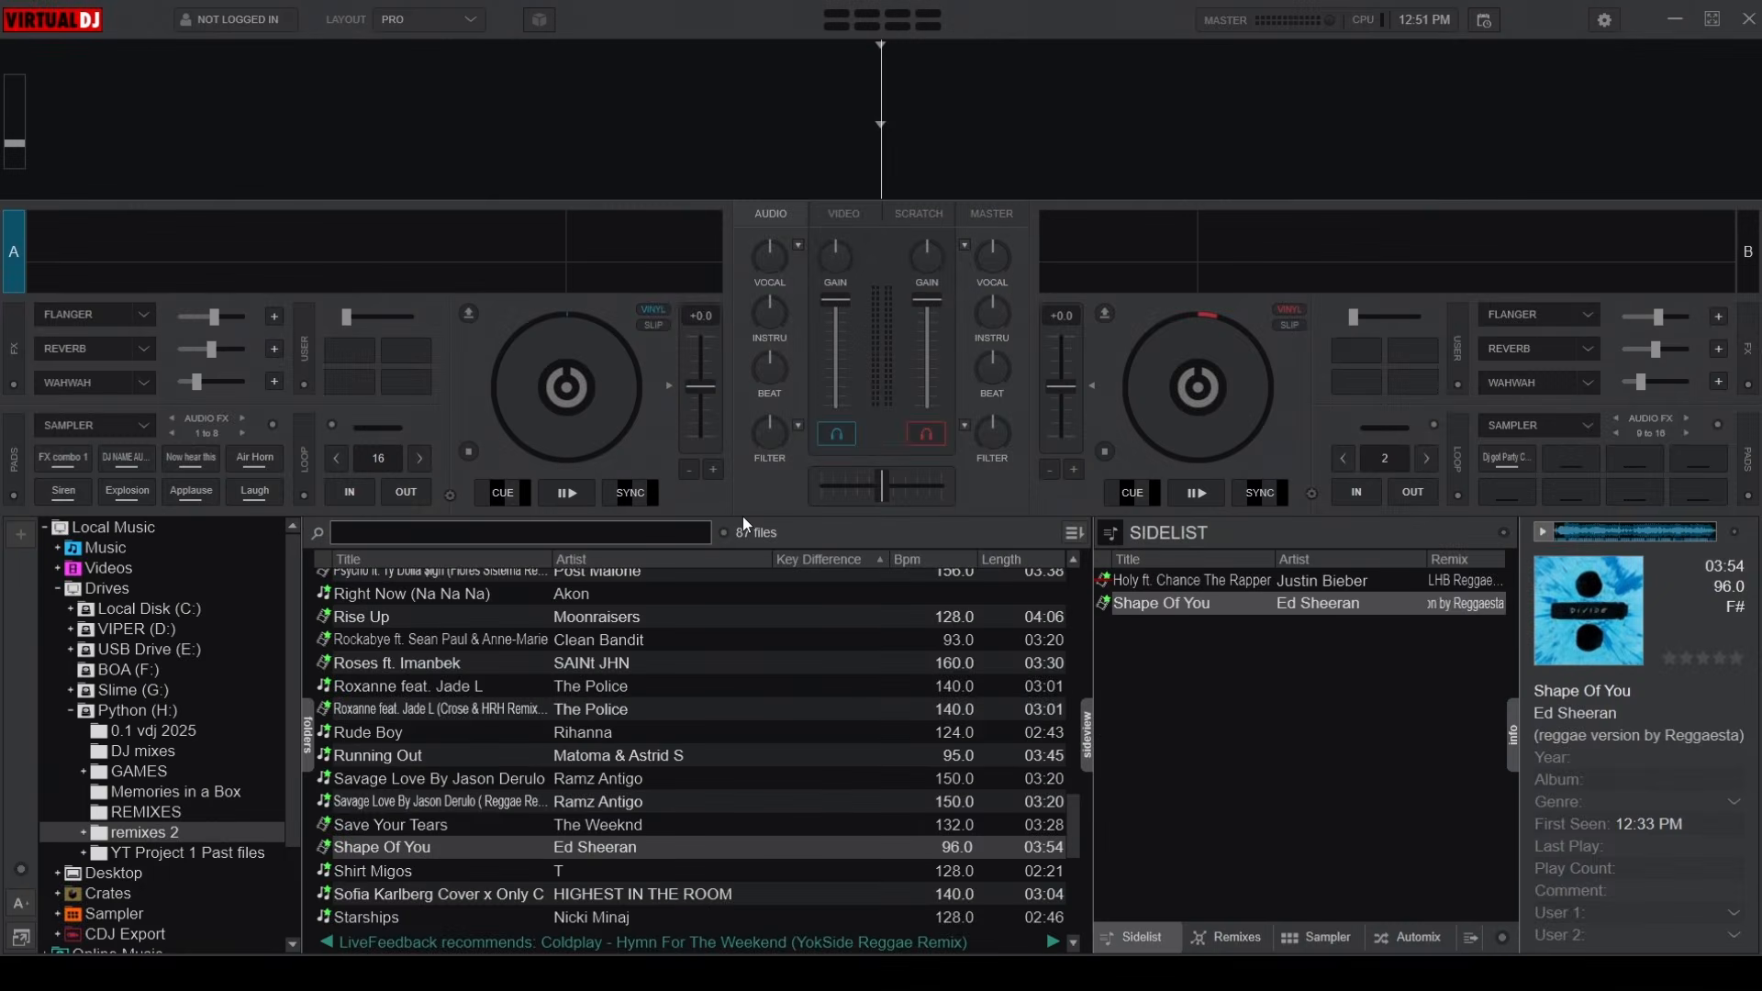
Show the sampler's AUDIO FX bank in the side view and play the Explosion sample
click(1317, 936)
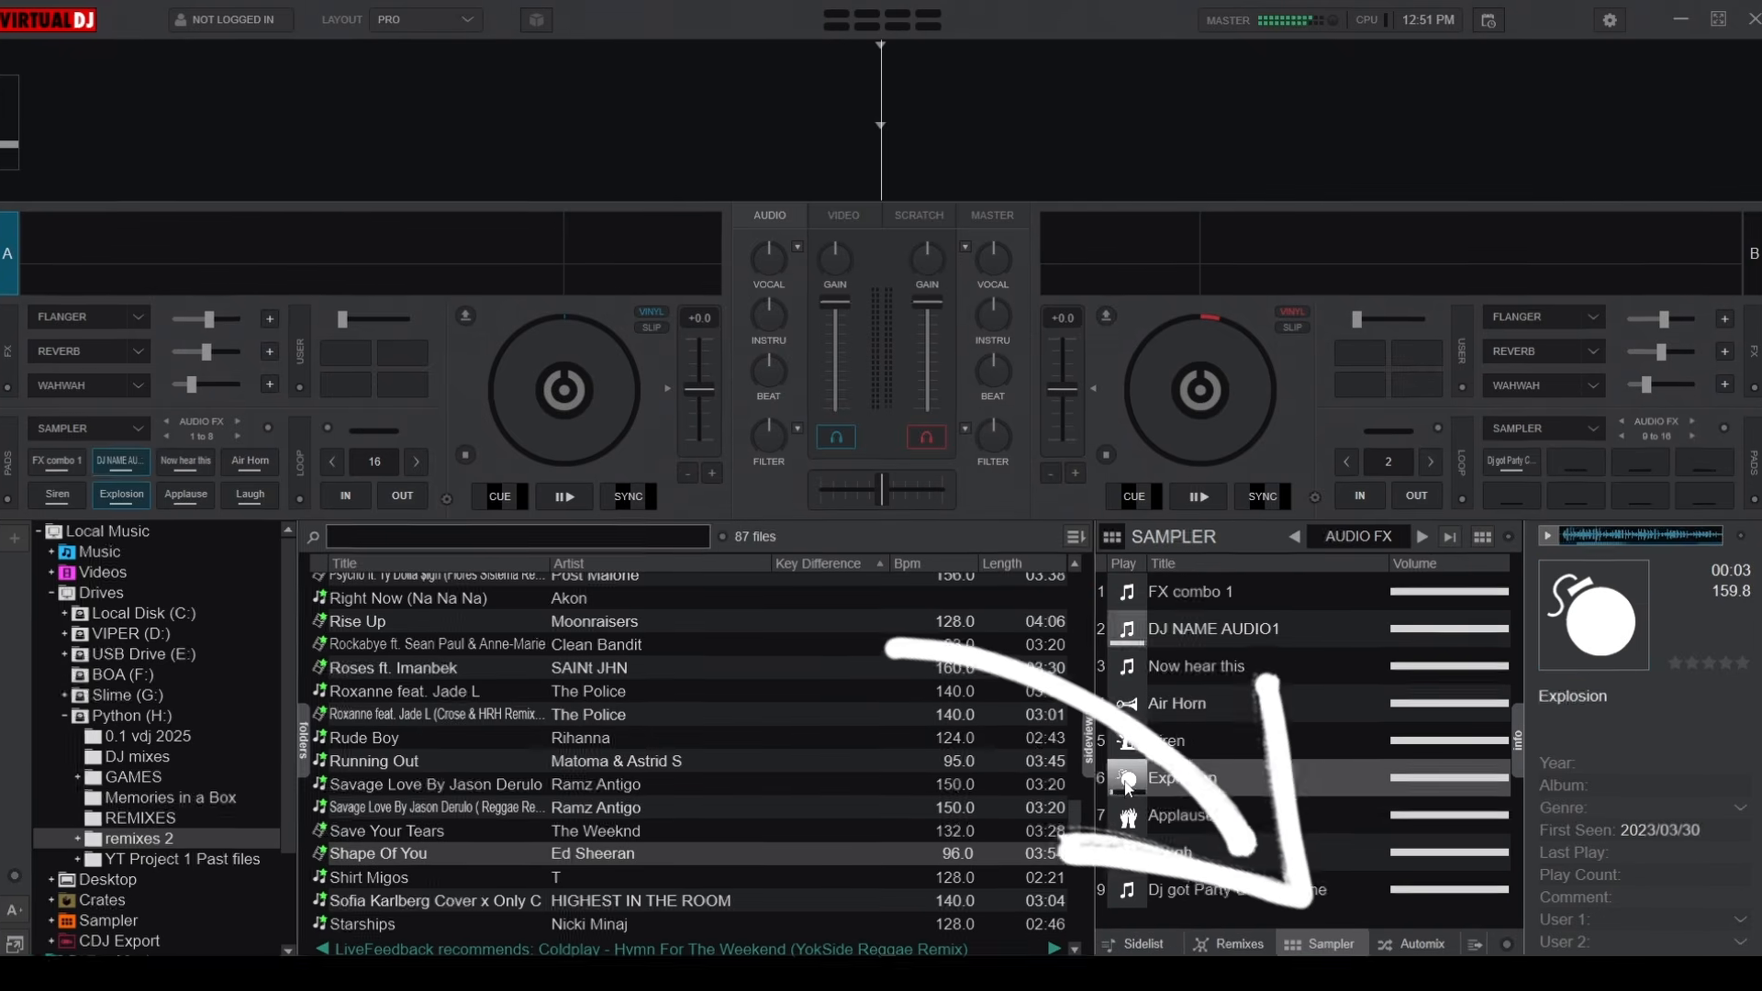
click(1126, 774)
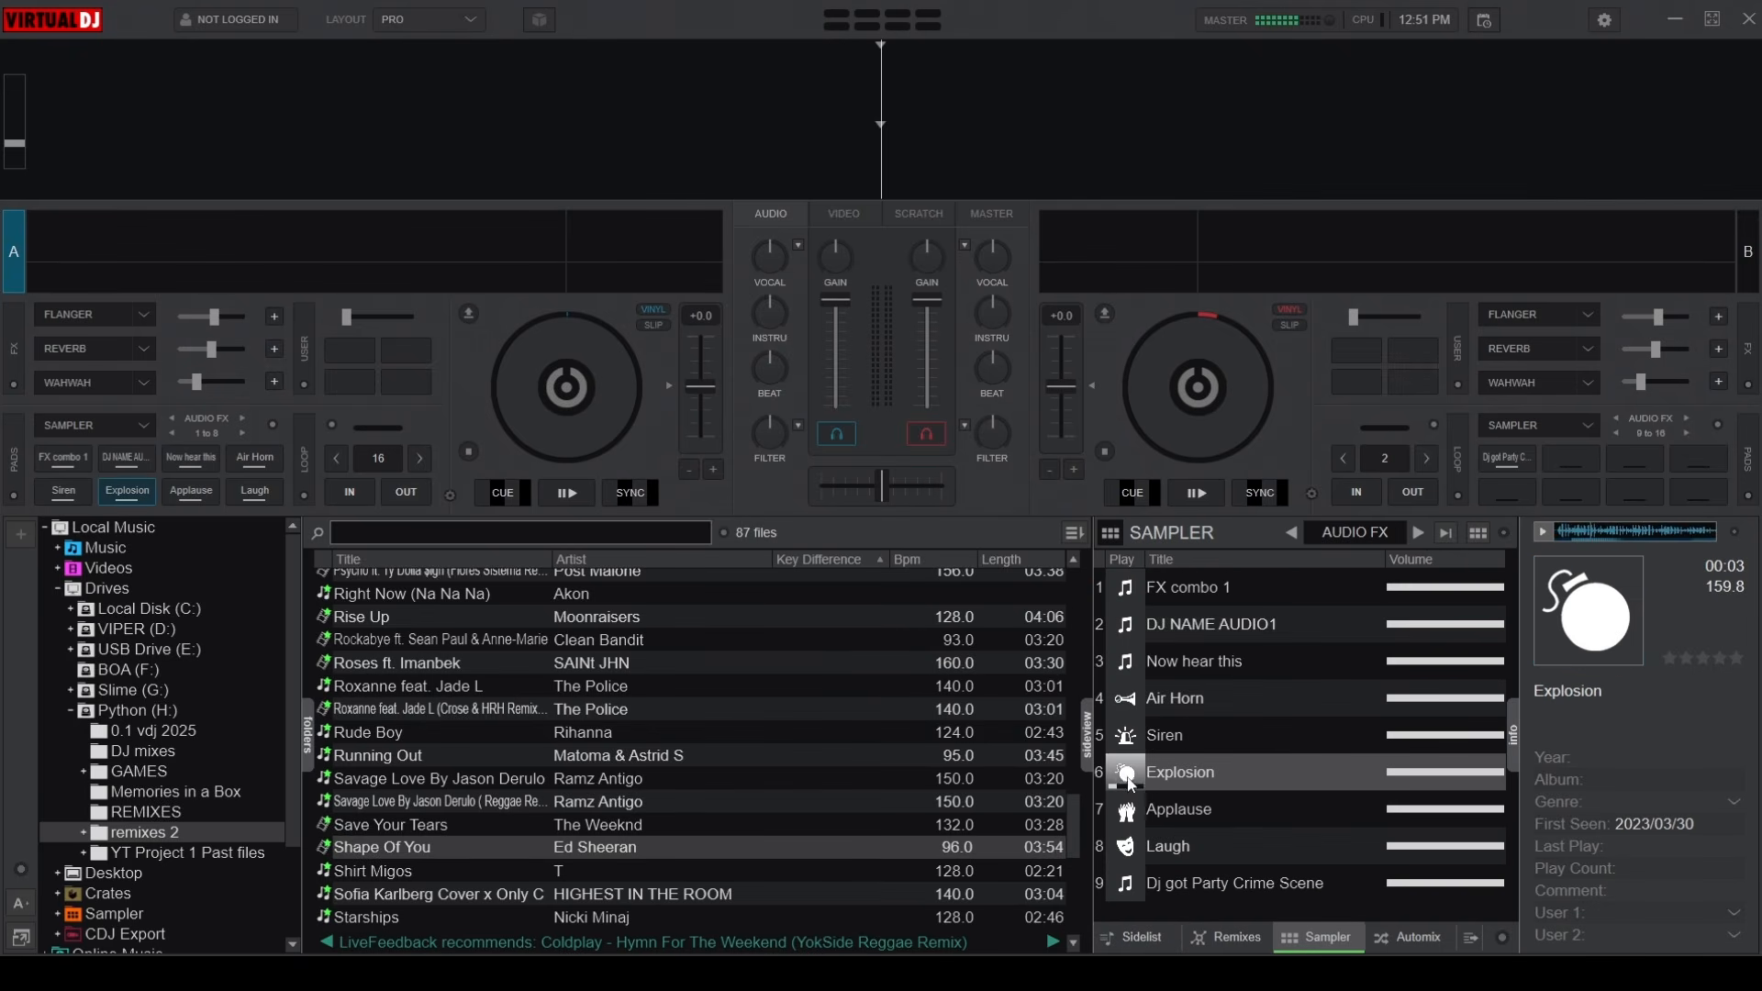
Cycle through the sampler banks to MY BANK and select the Holy ft vocal sample
click(1416, 533)
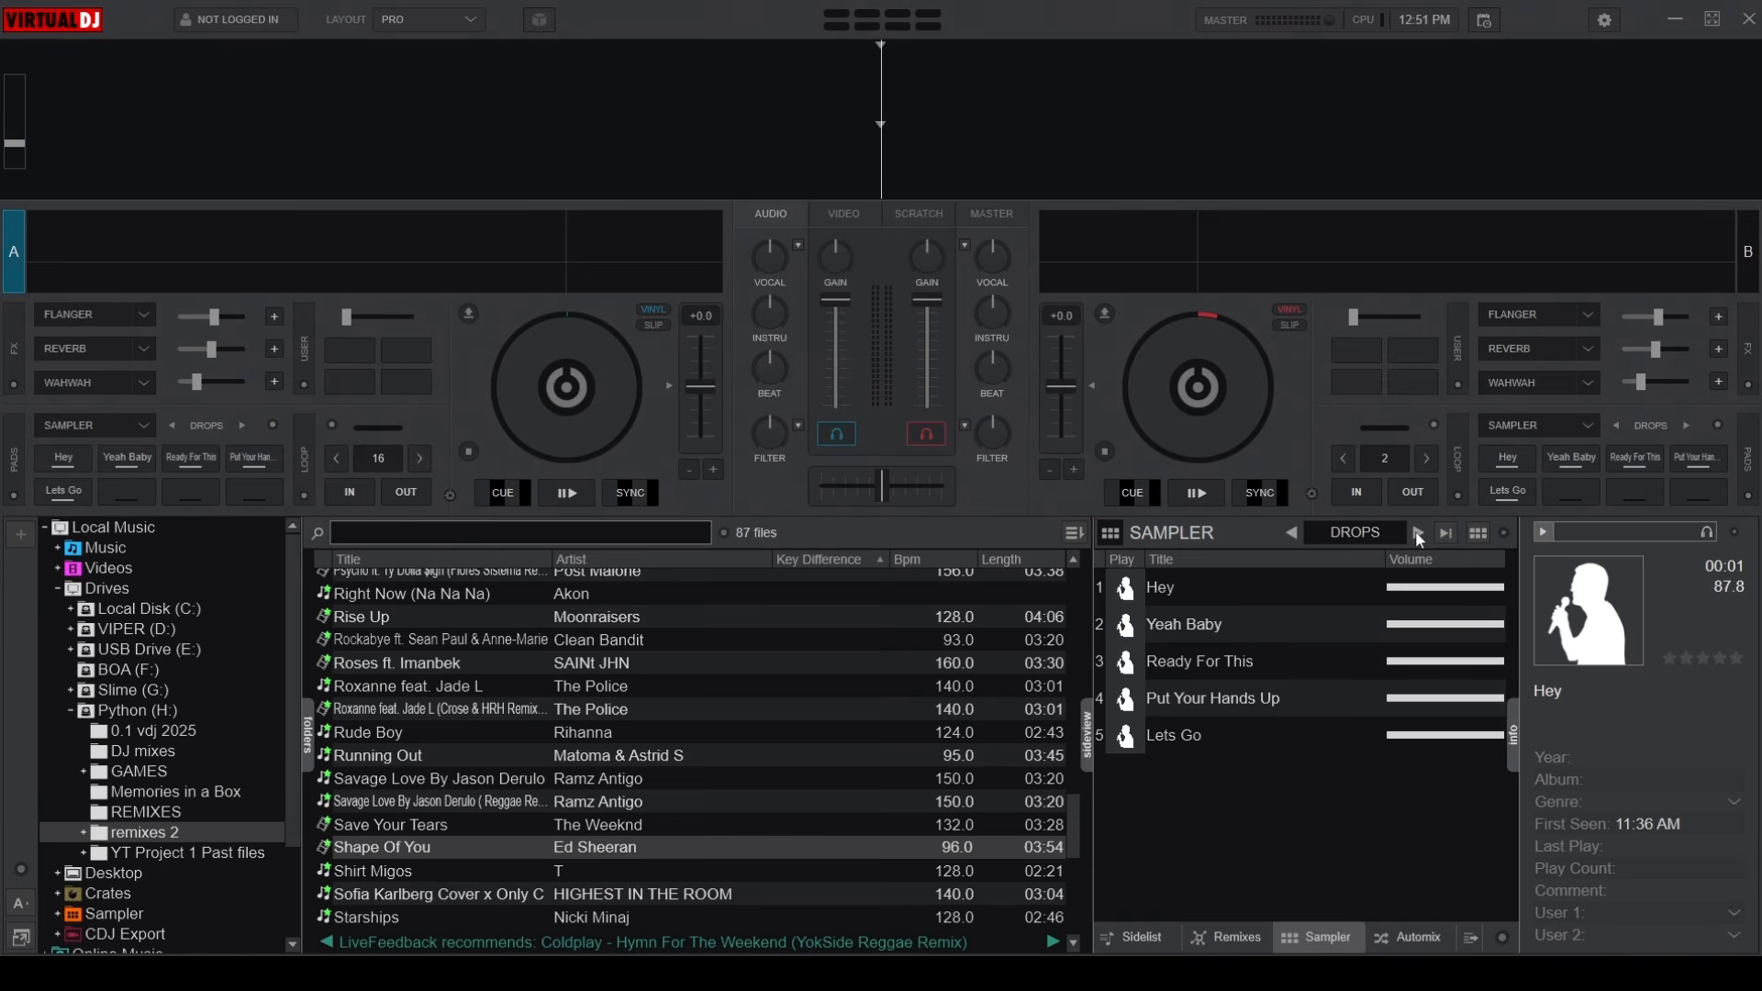
click(1415, 531)
click(1415, 531)
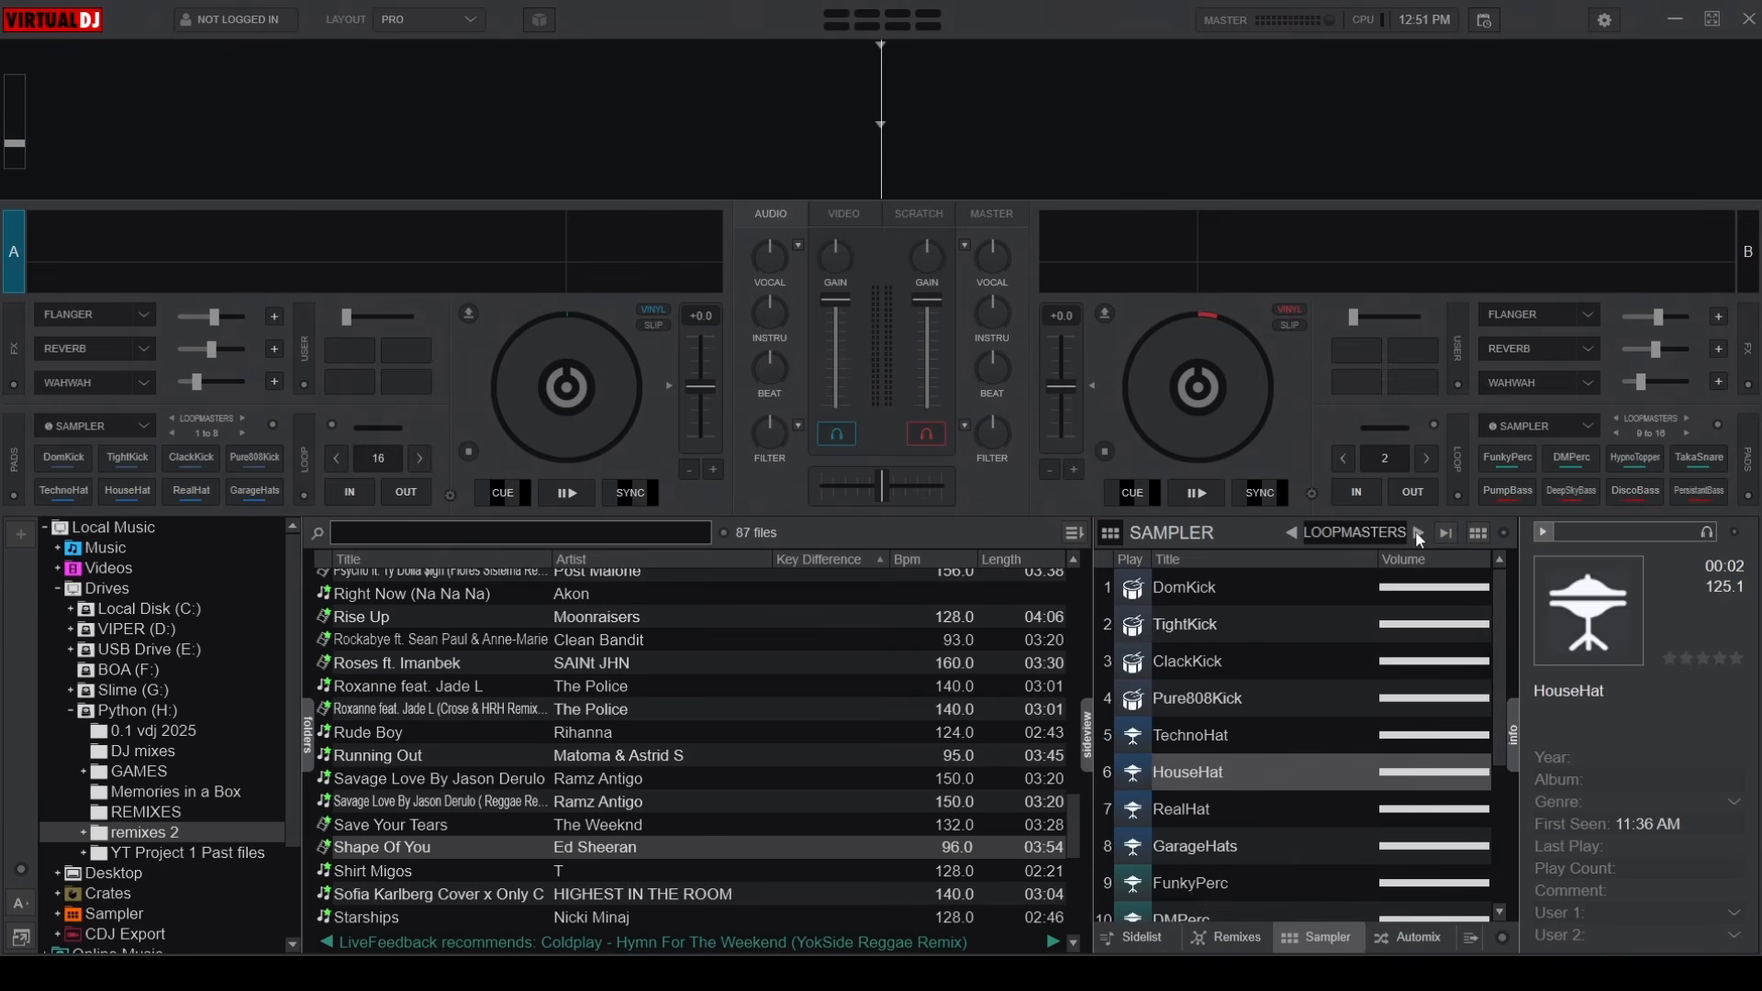
click(1416, 530)
click(1415, 530)
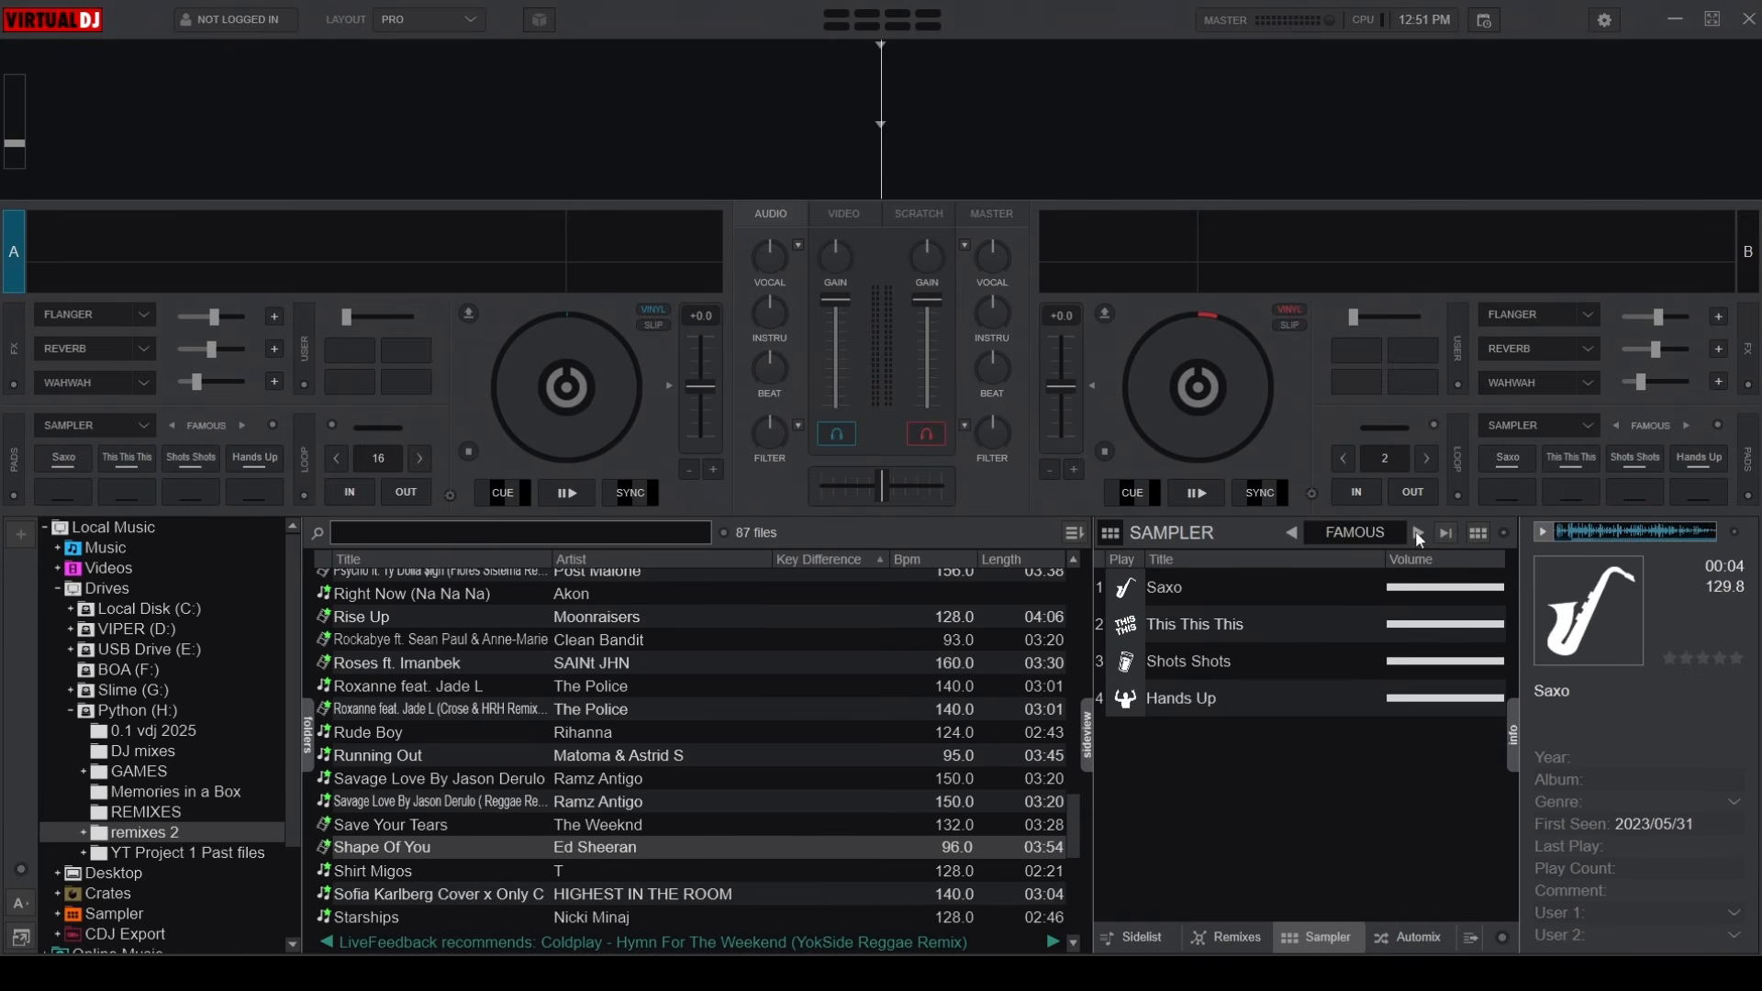
click(1415, 531)
click(1415, 530)
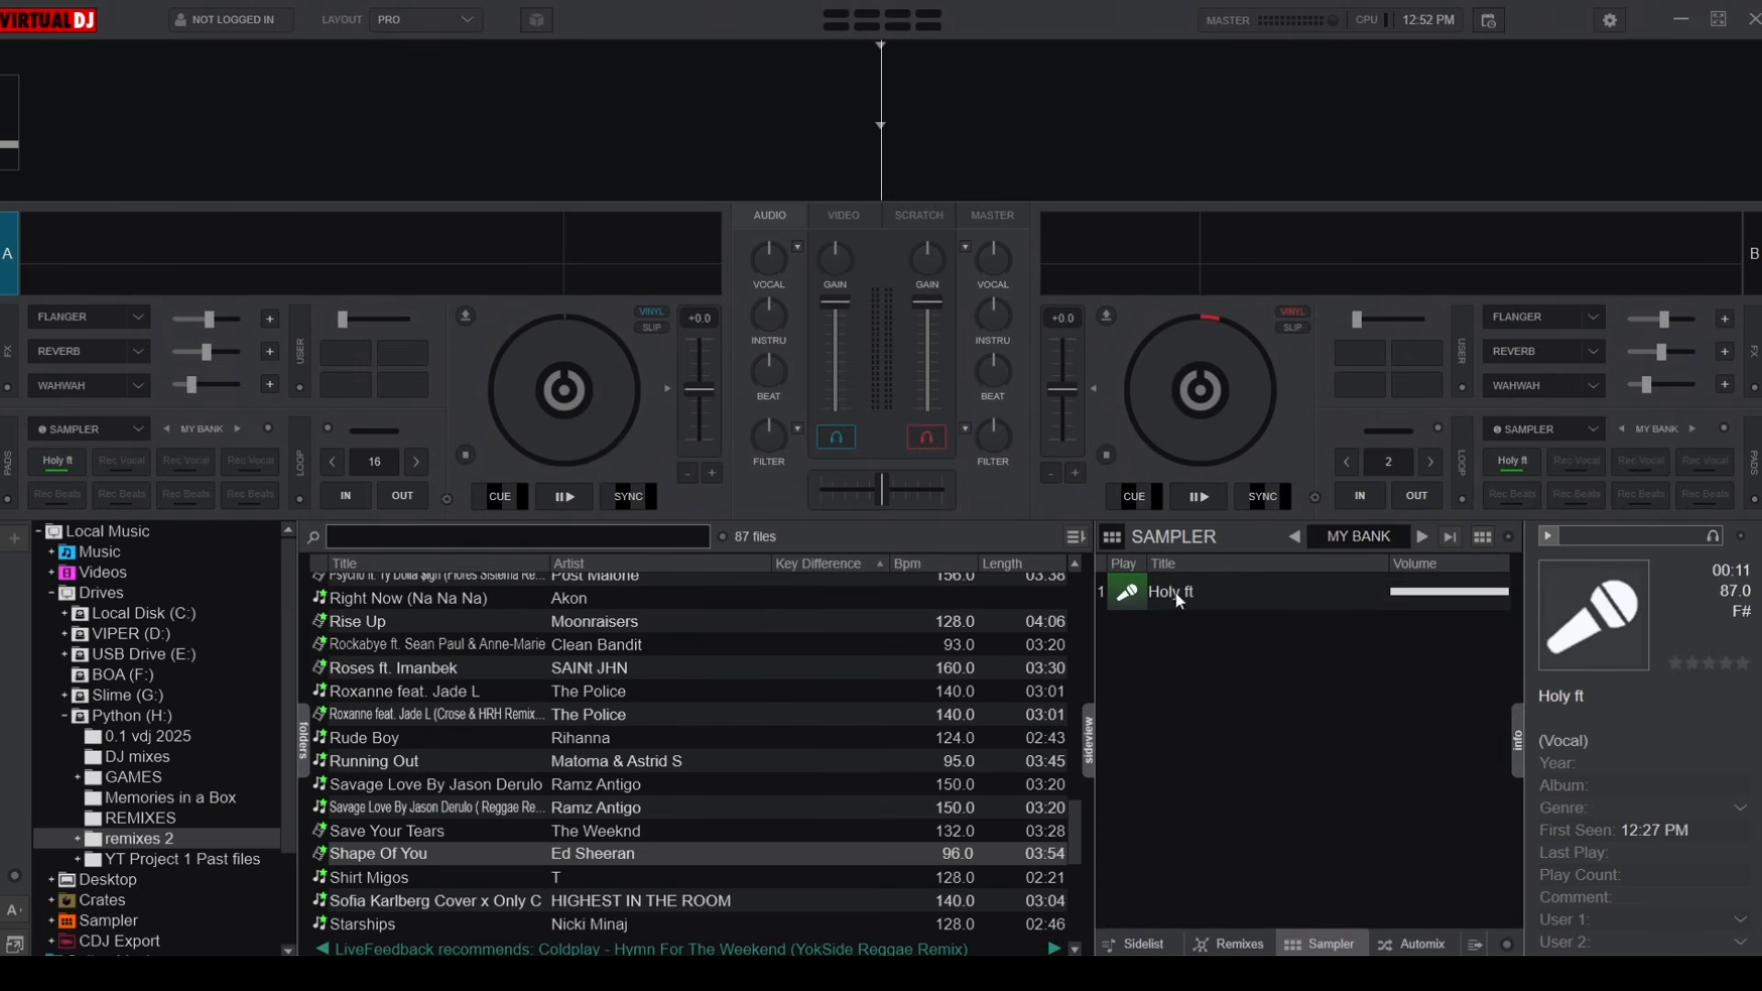
click(1128, 597)
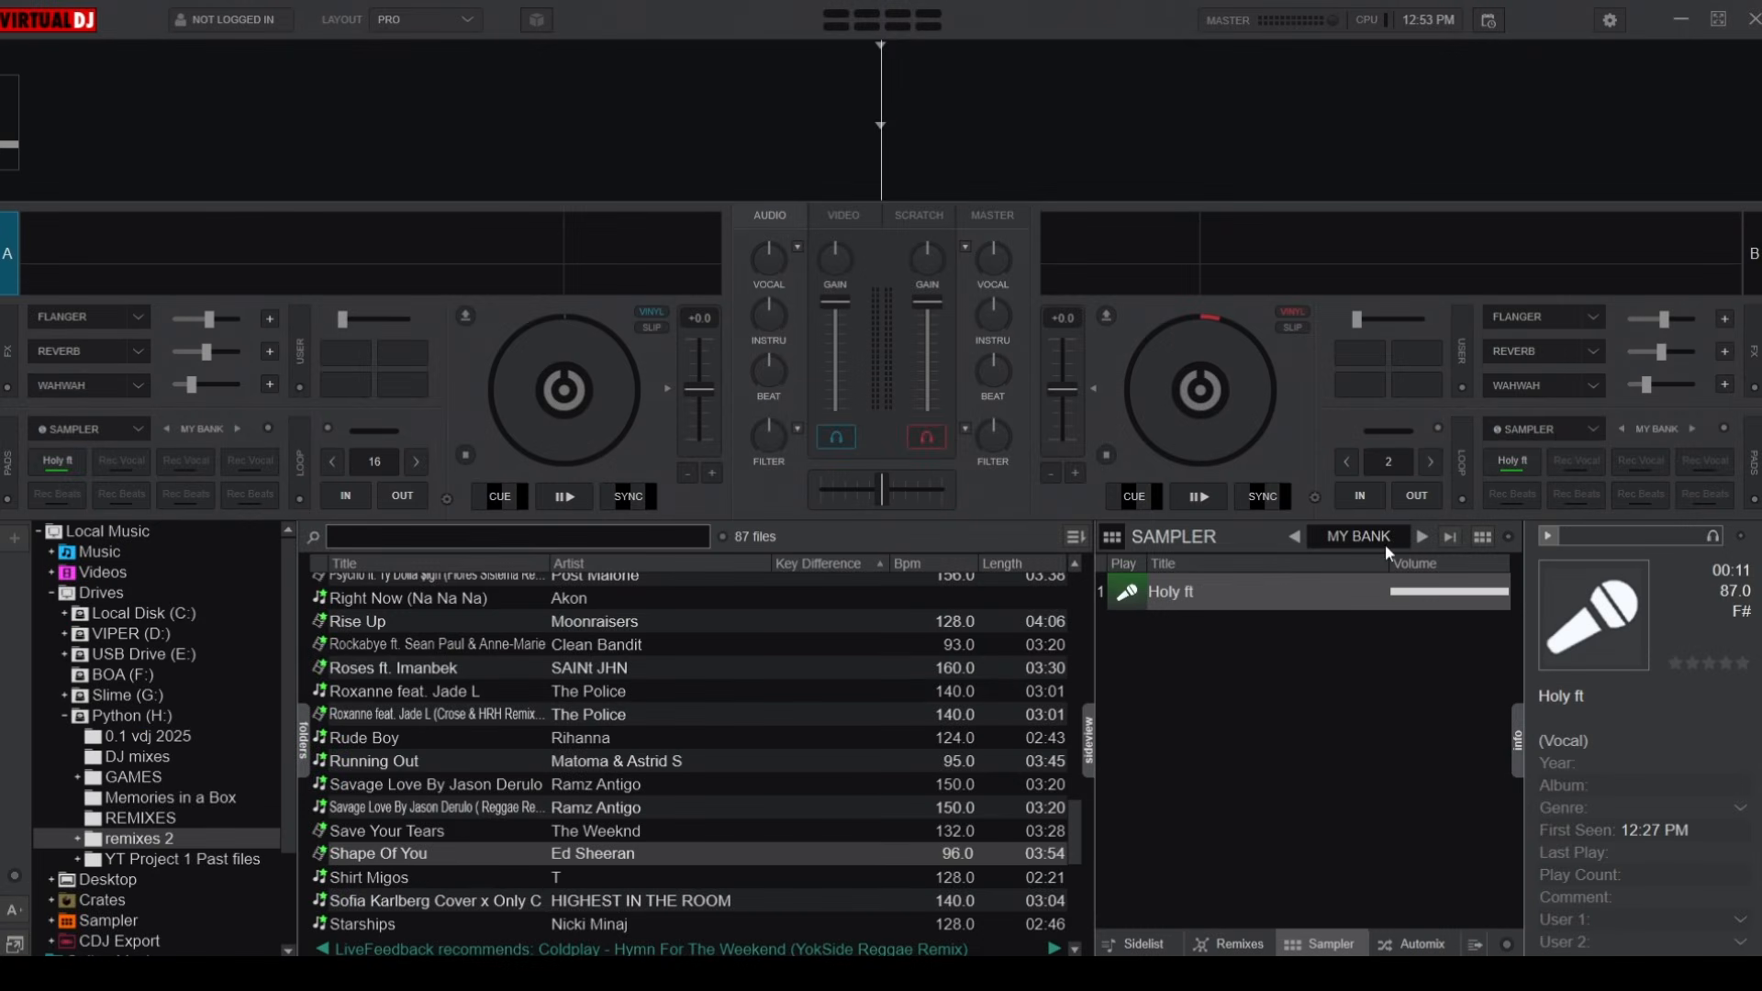
Switch the sampler to the PER-SONG bank and back to MY BANK from deck A's pads
click(1386, 546)
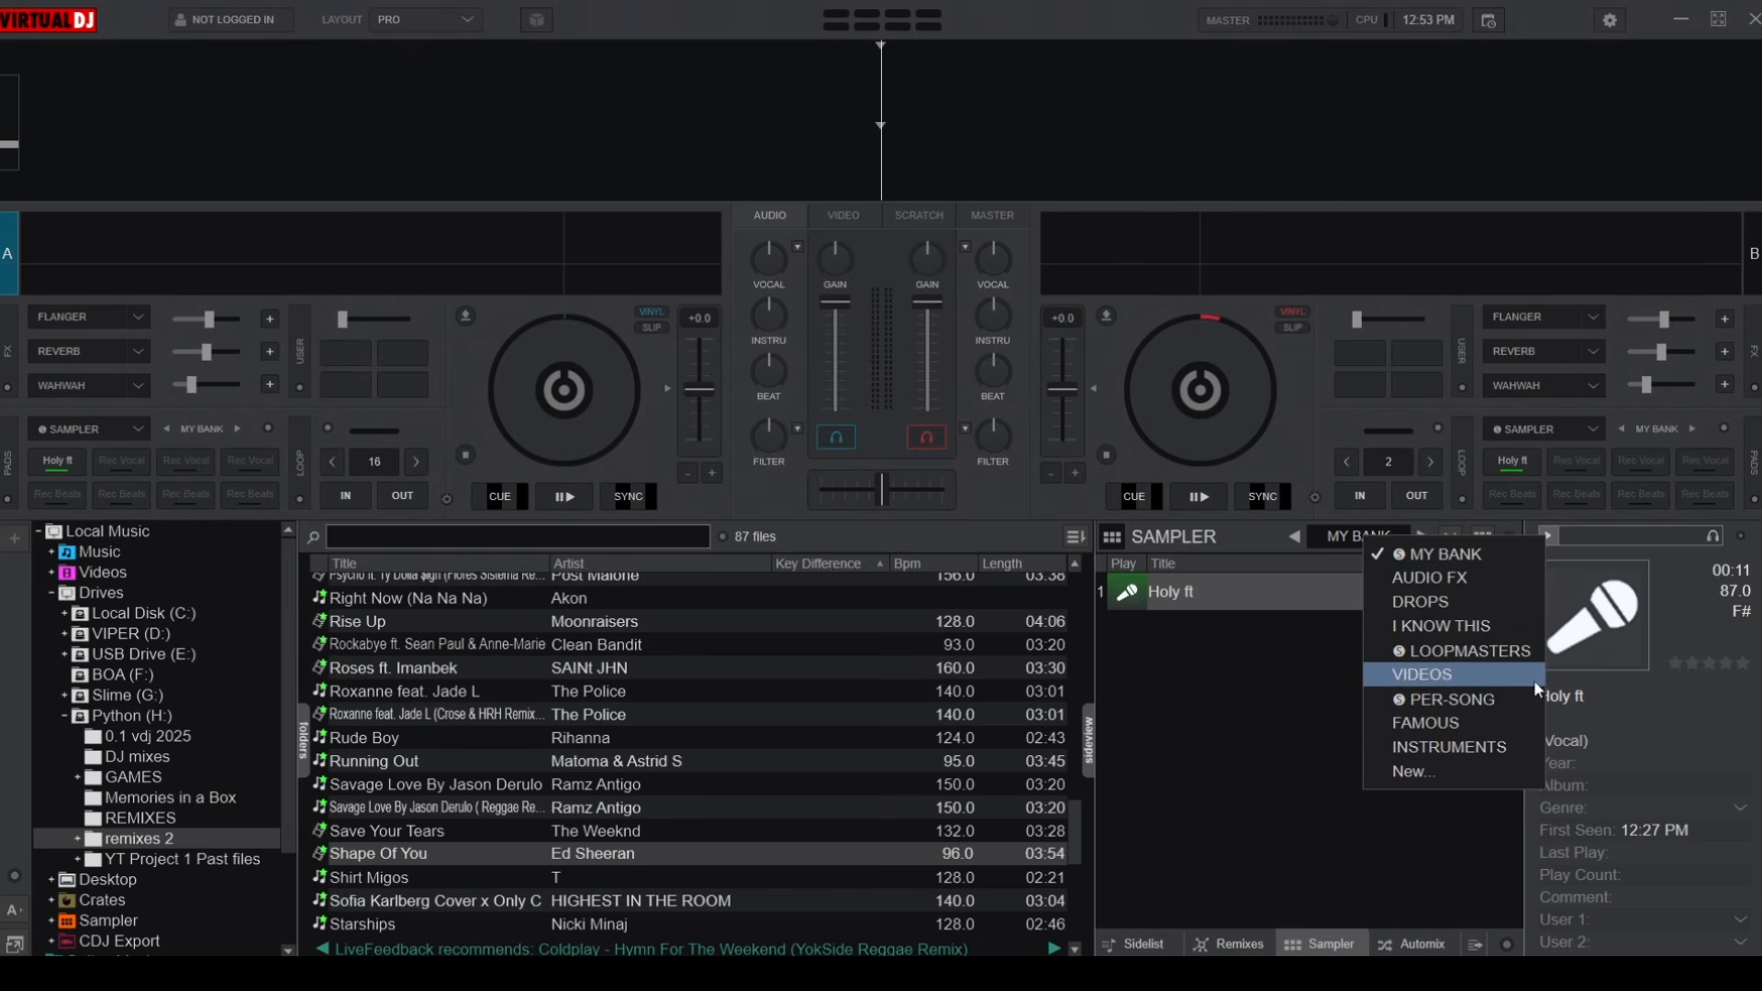
click(1429, 702)
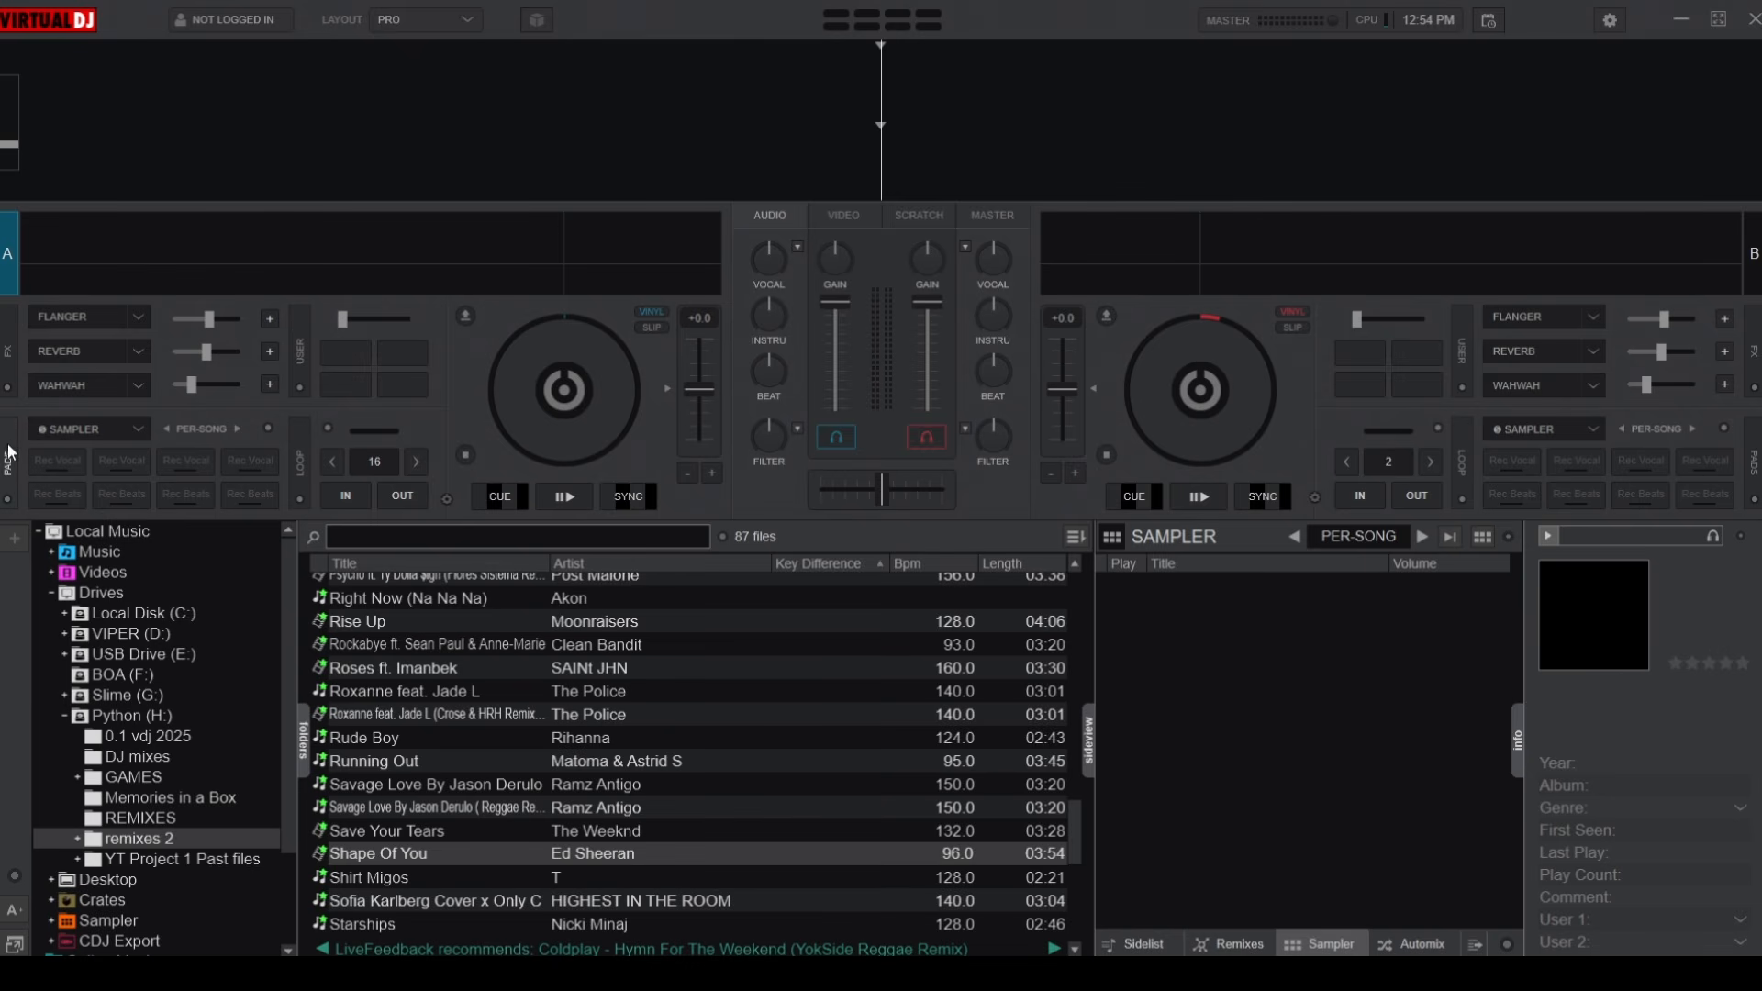
click(116, 428)
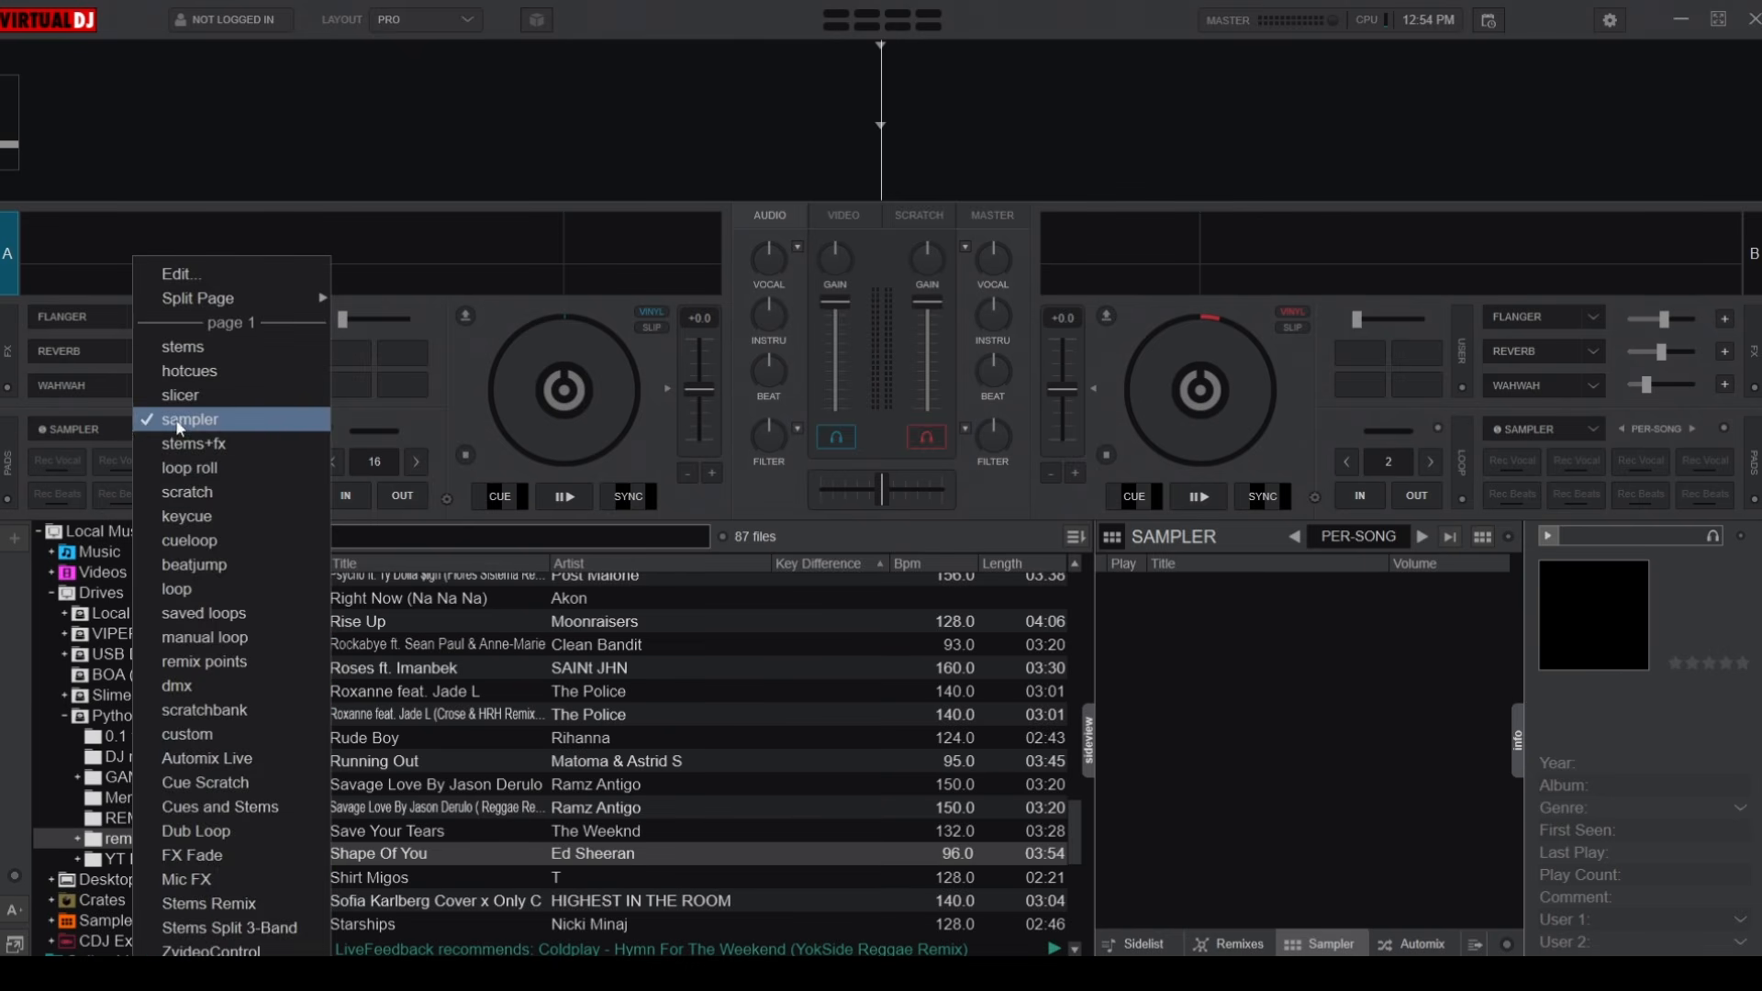
click(103, 431)
click(203, 428)
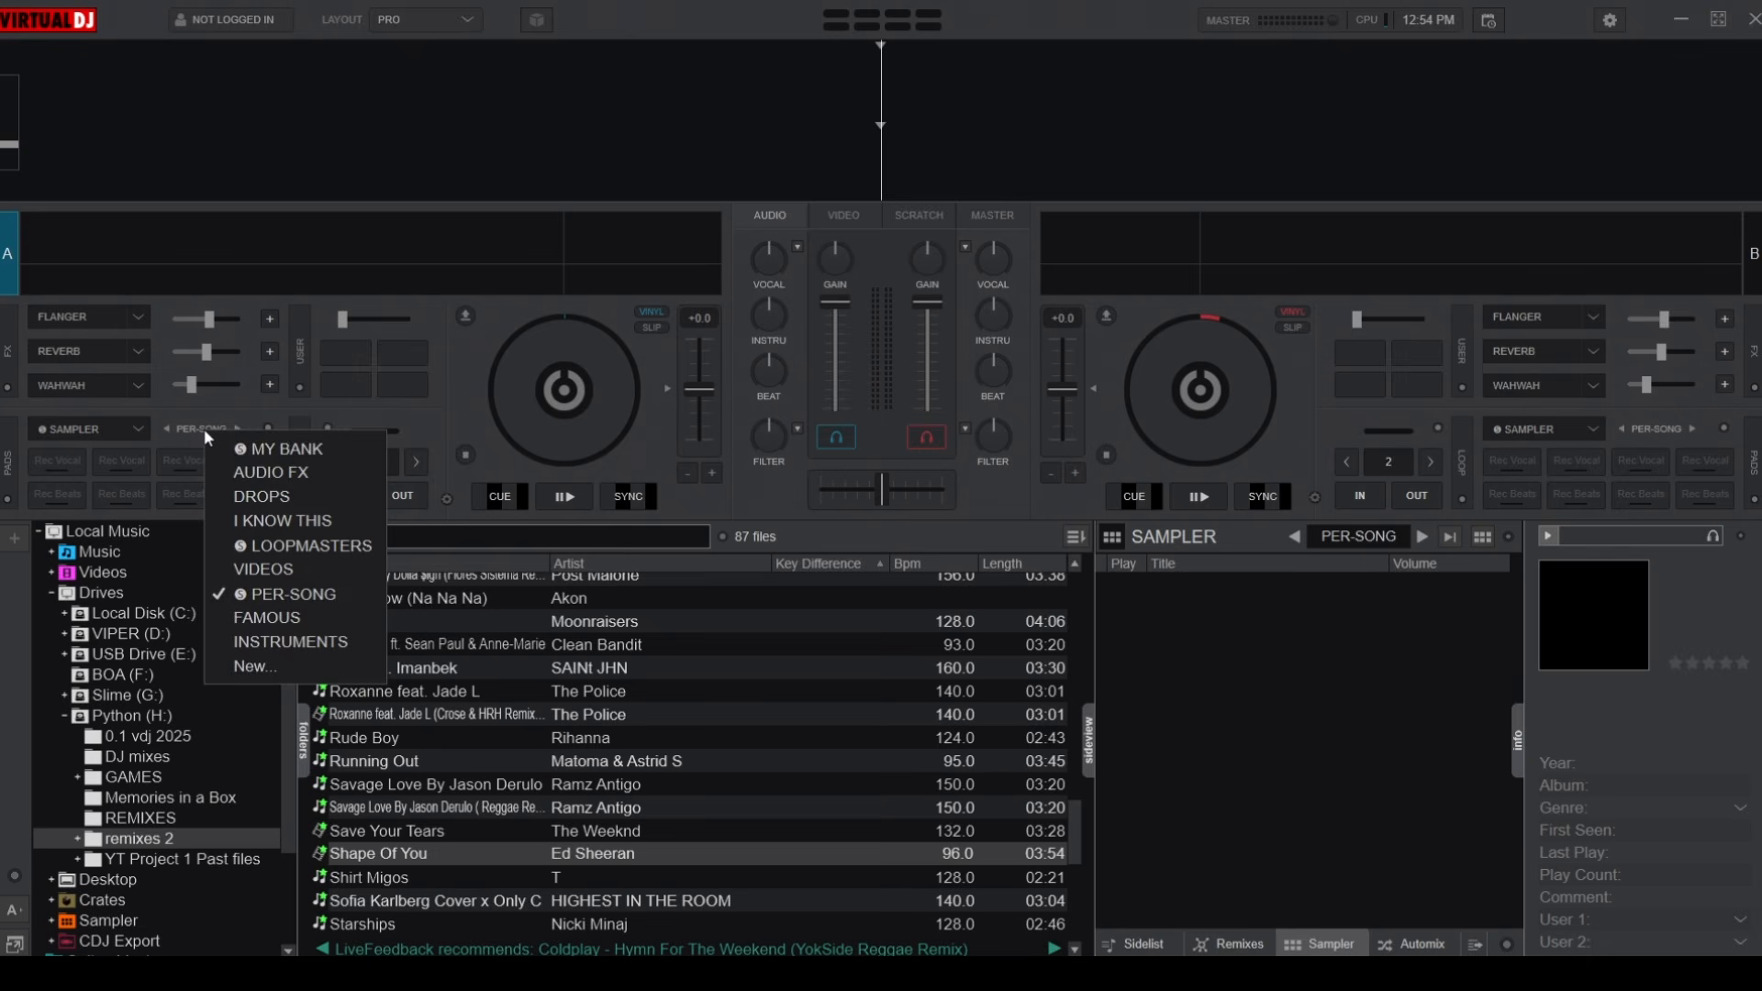
click(253, 449)
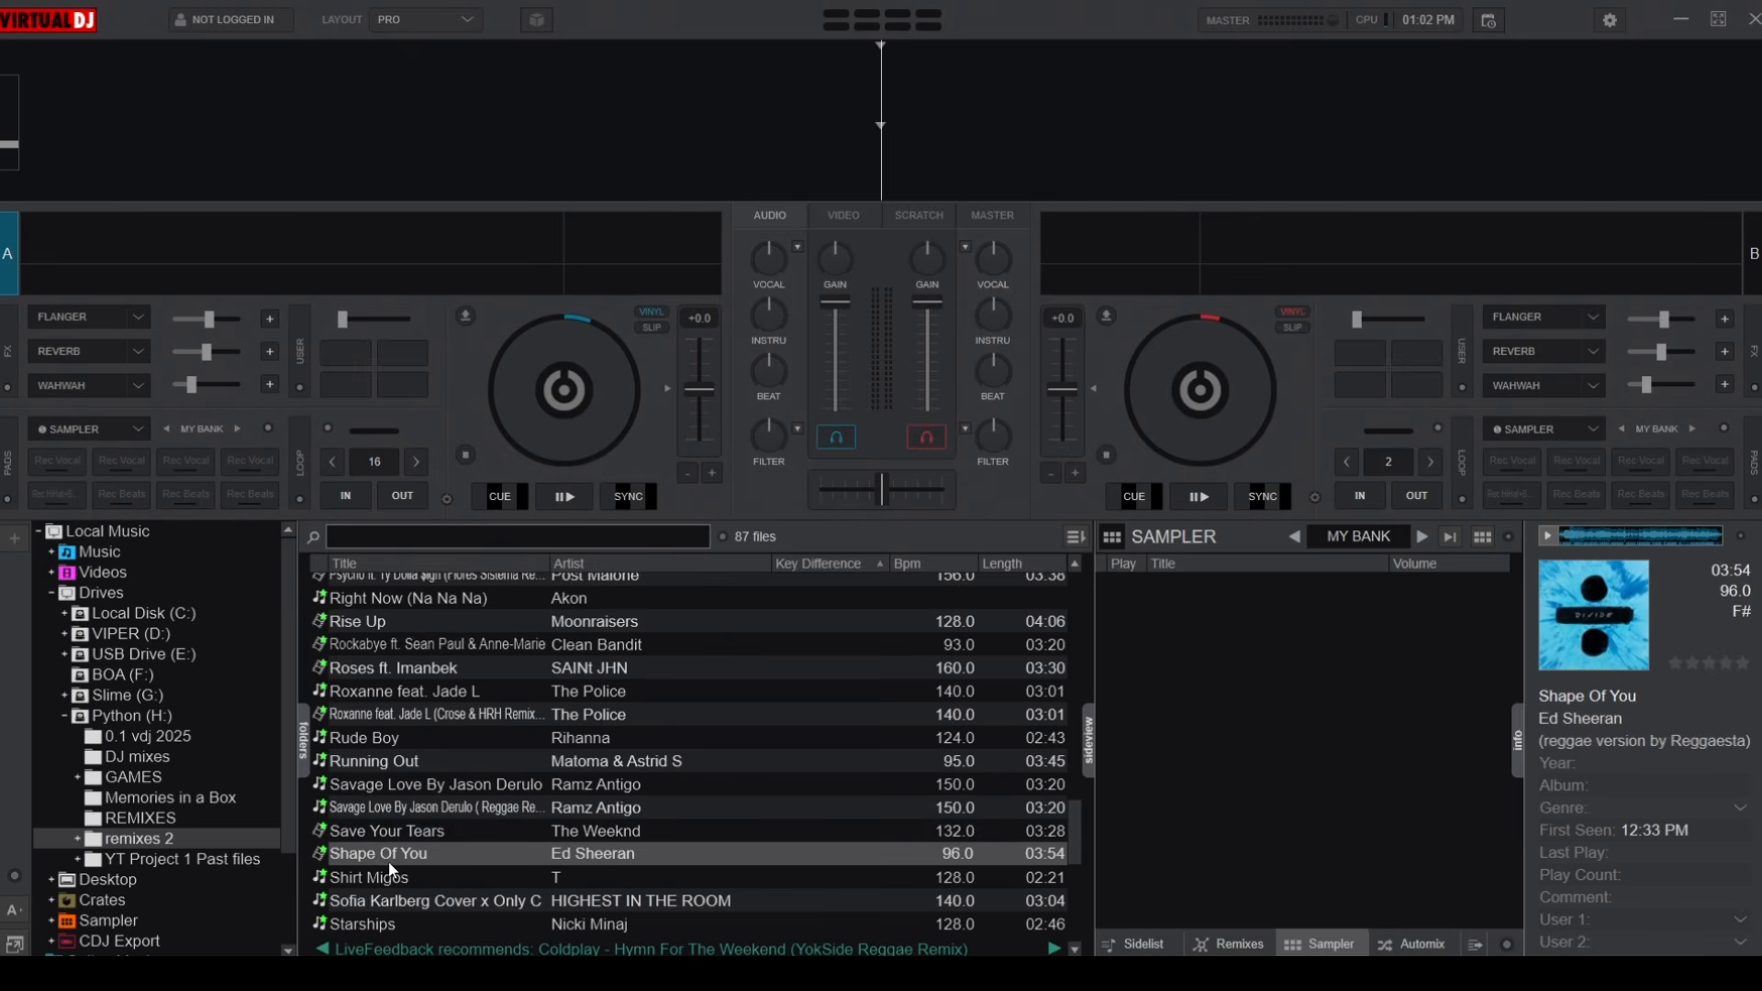
Load Shape Of You (reggae version by Reggaesta) onto deck A
drag(389, 869, 551, 367)
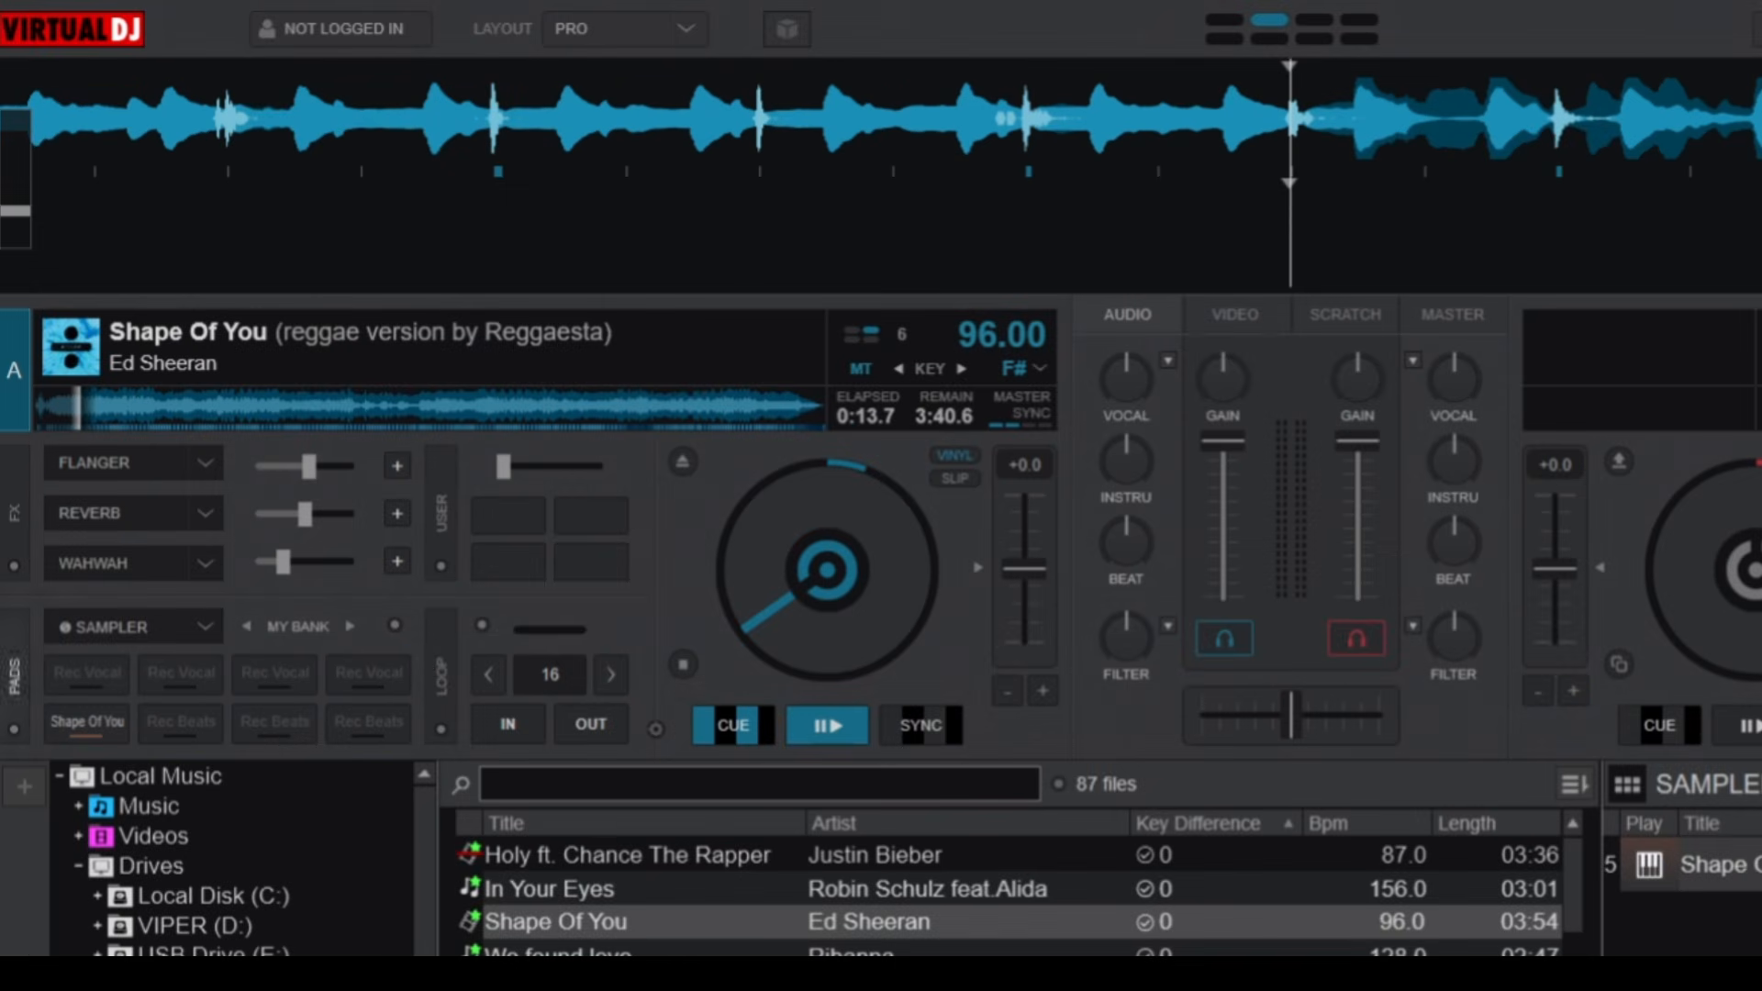
Add Bass and Instru to the HiHat and Kick stems recorded by pad 6 in MY BANK's record slots
click(396, 626)
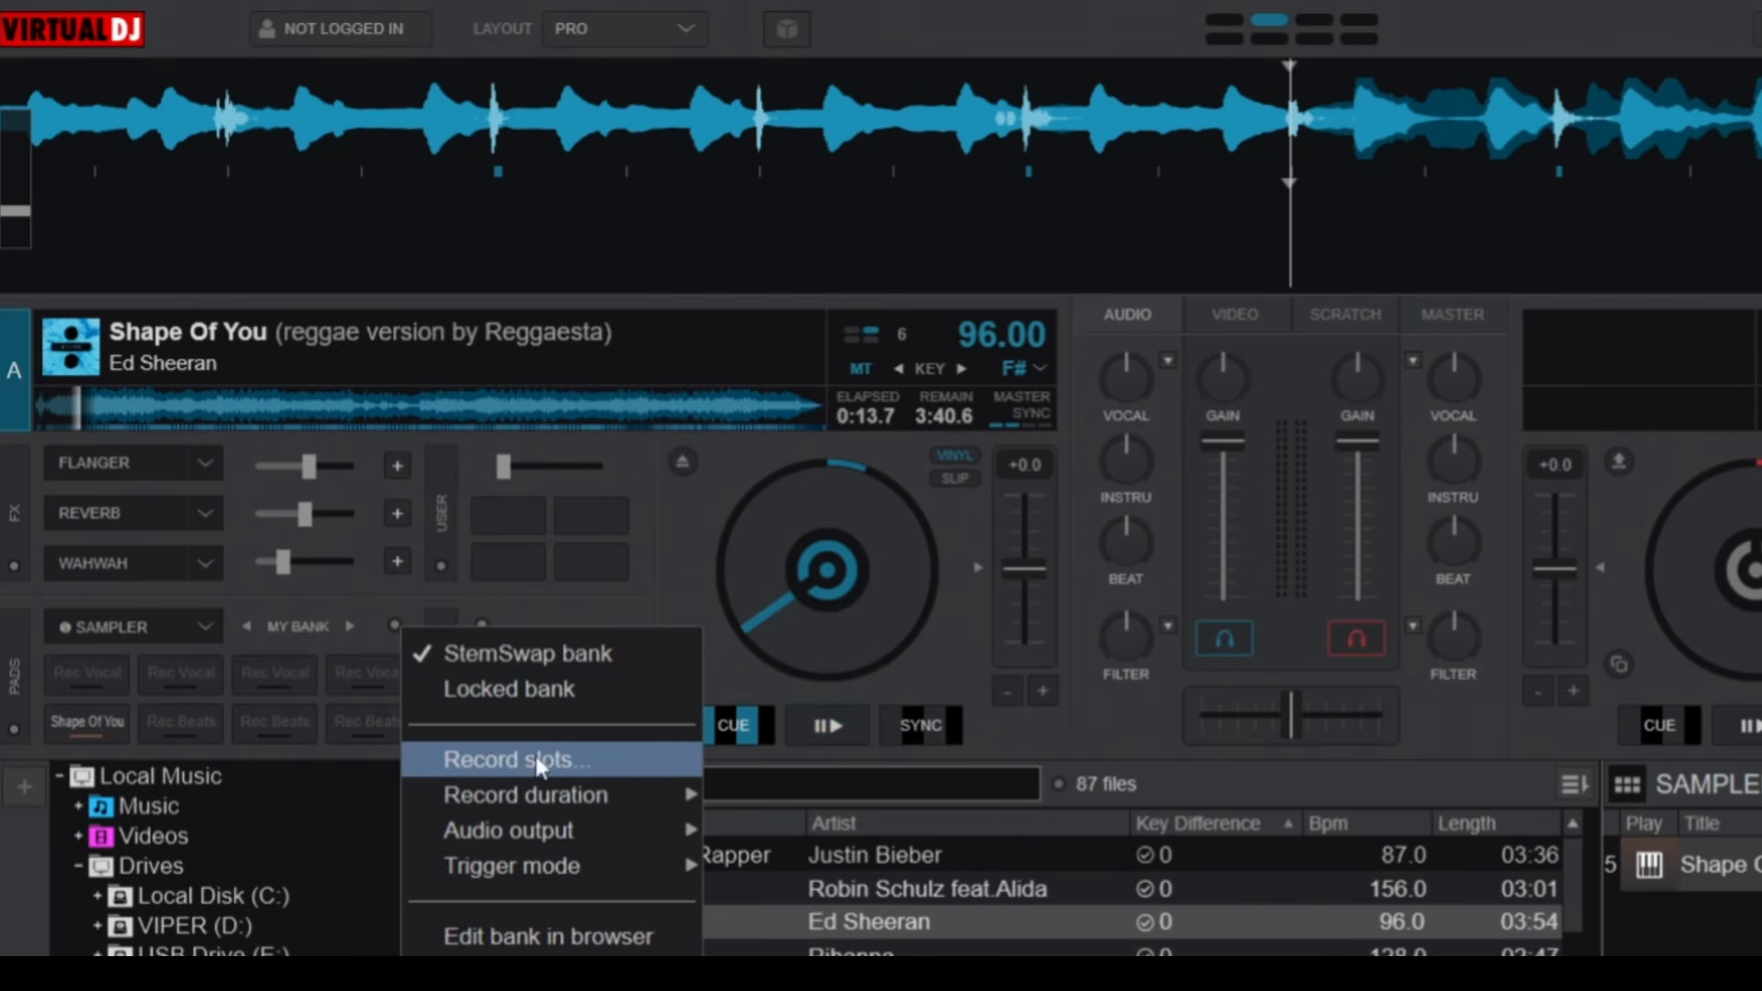
click(583, 760)
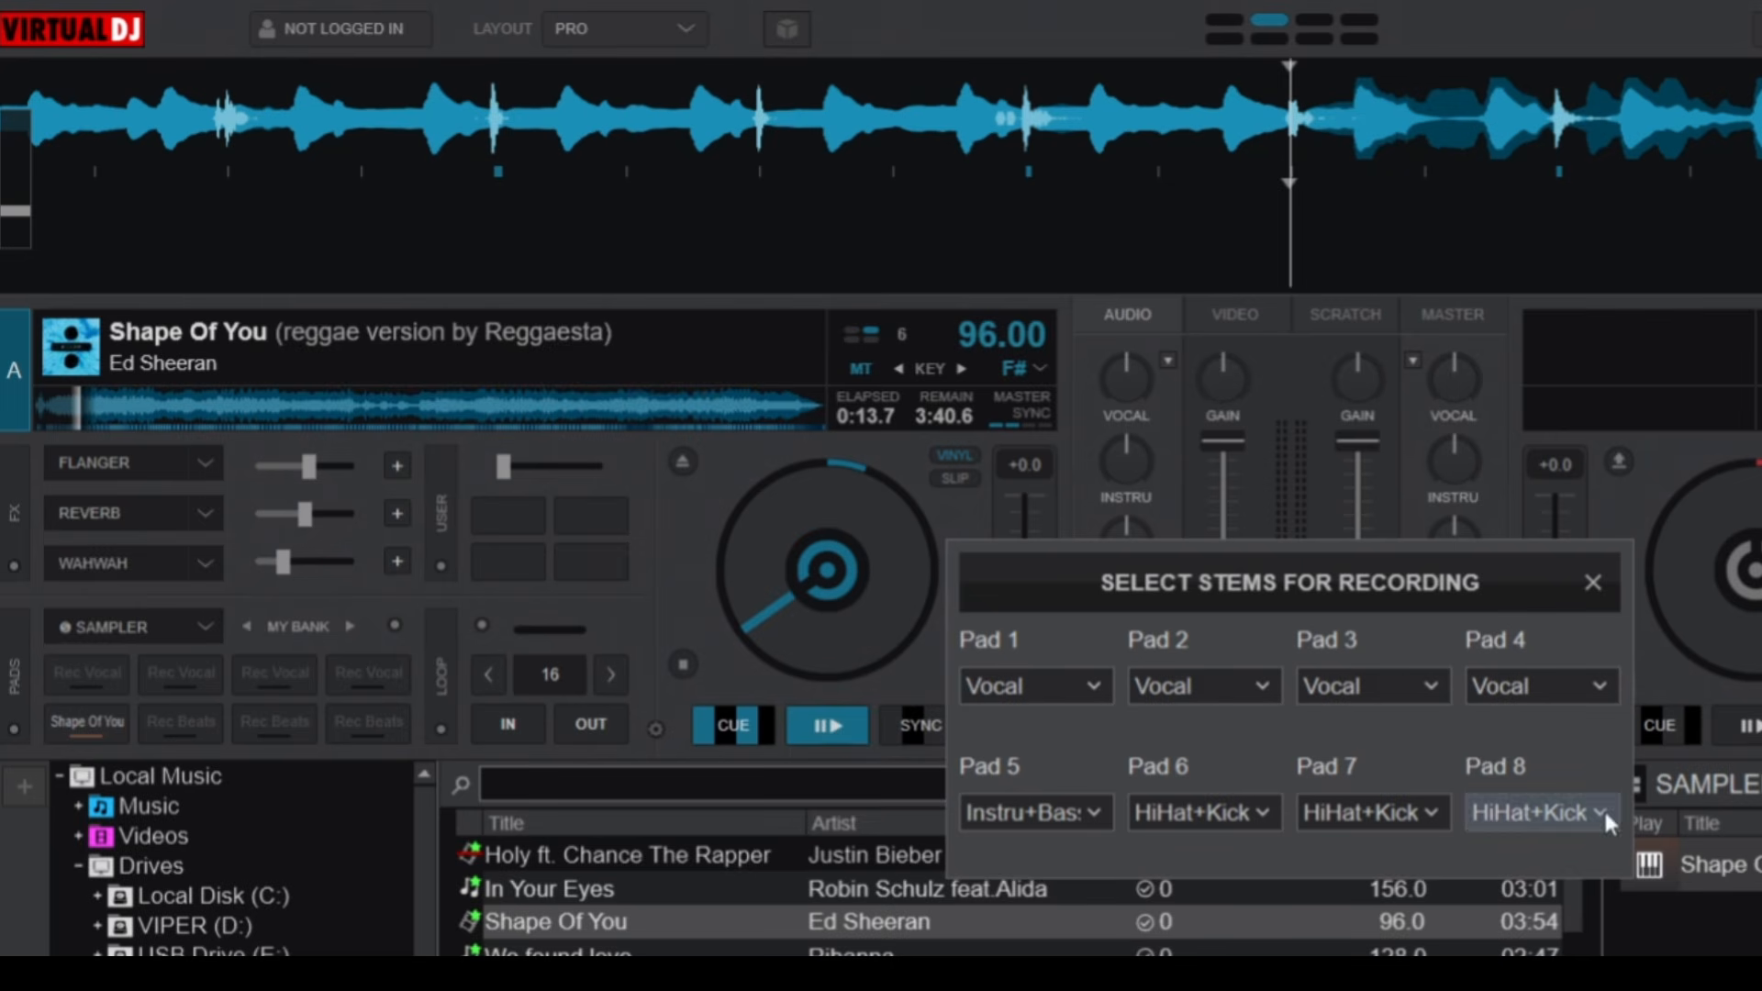
click(1259, 813)
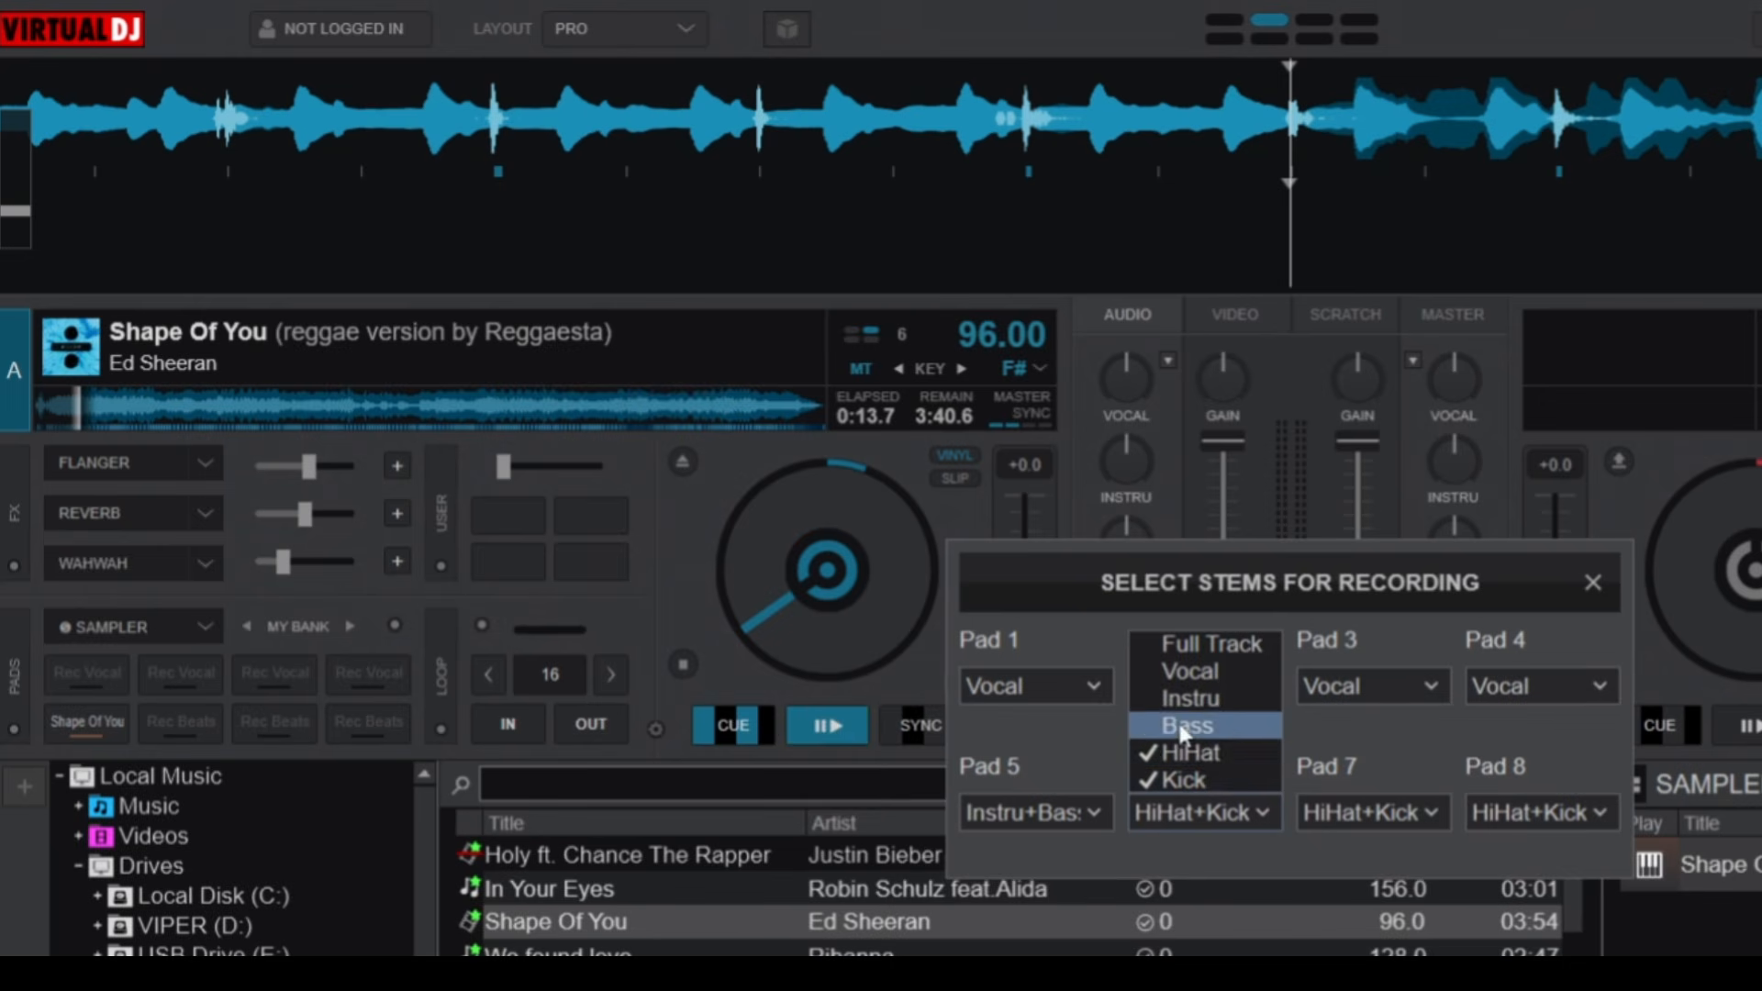
click(1193, 726)
click(1259, 811)
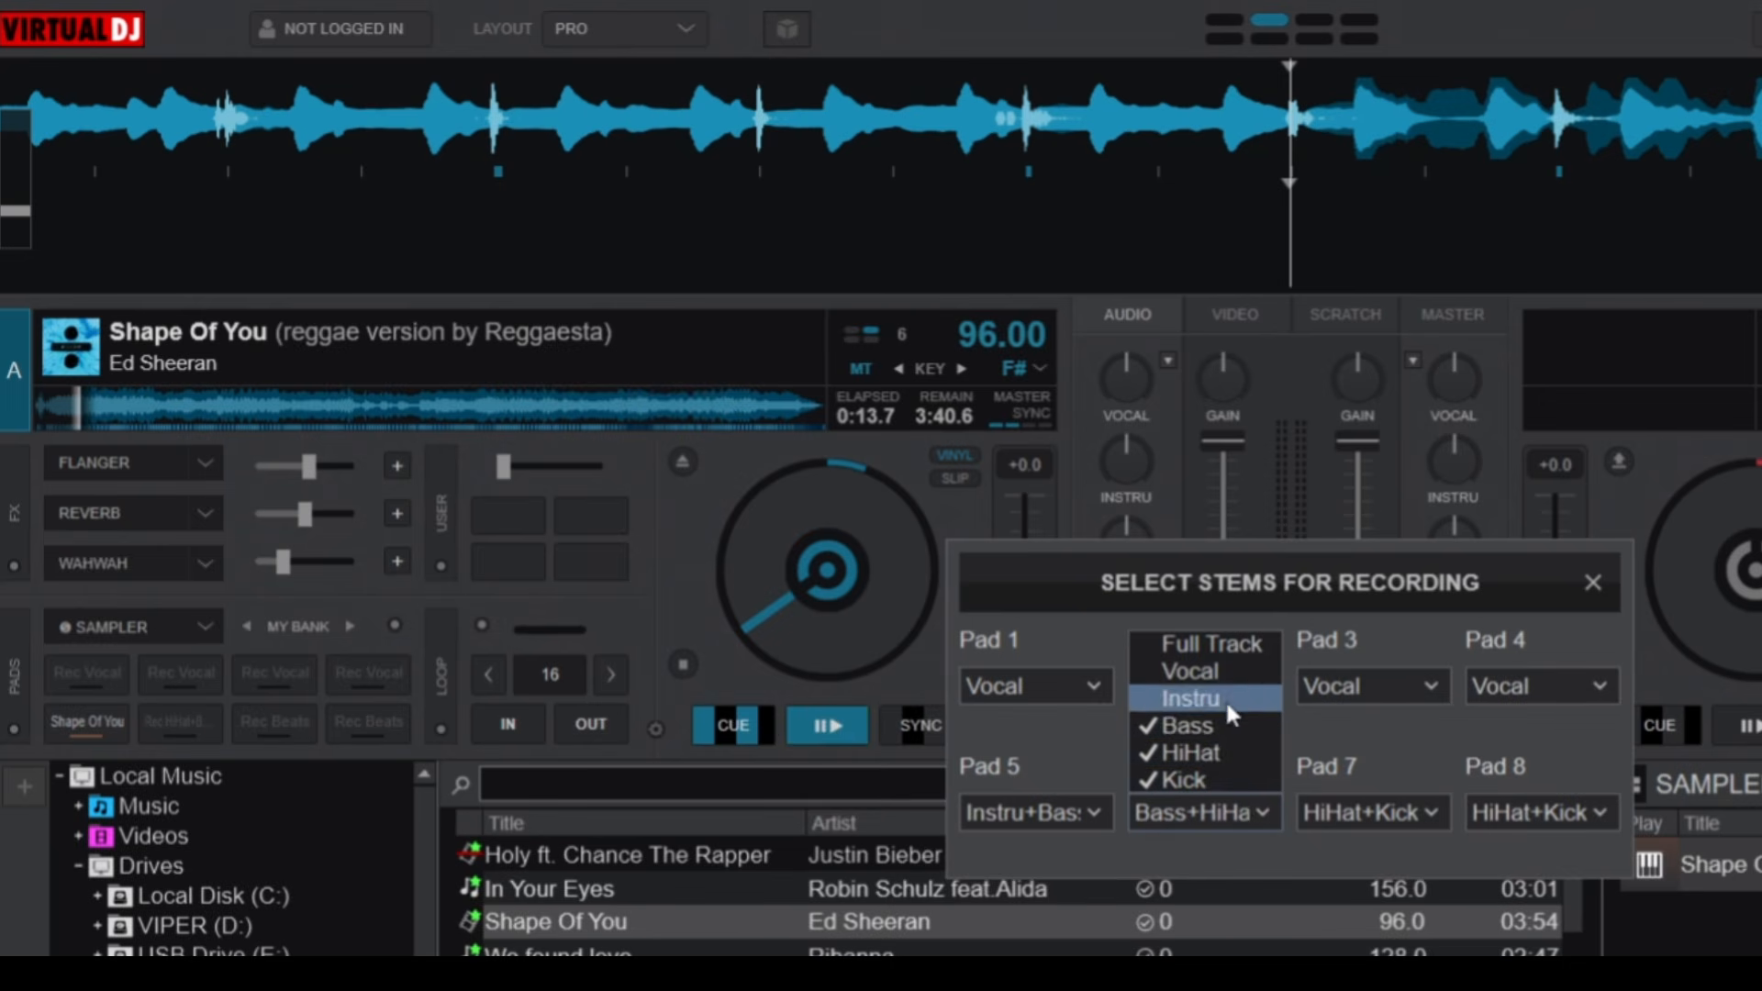
click(1226, 698)
click(1269, 811)
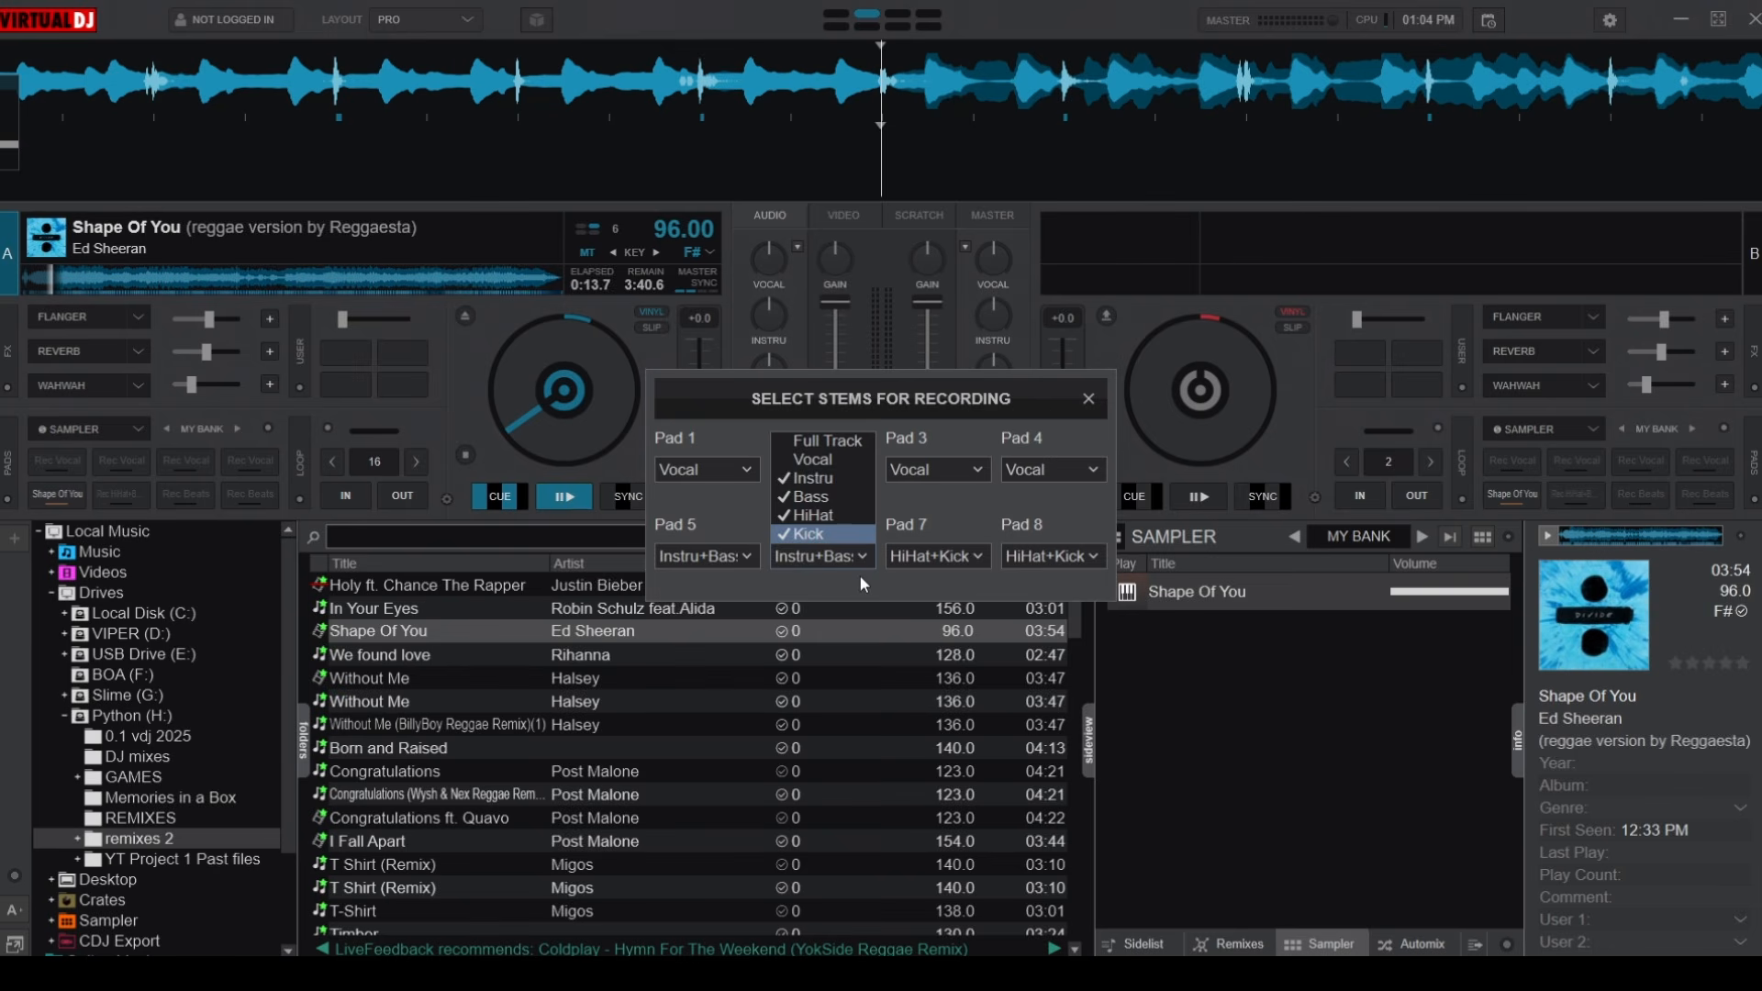
click(901, 503)
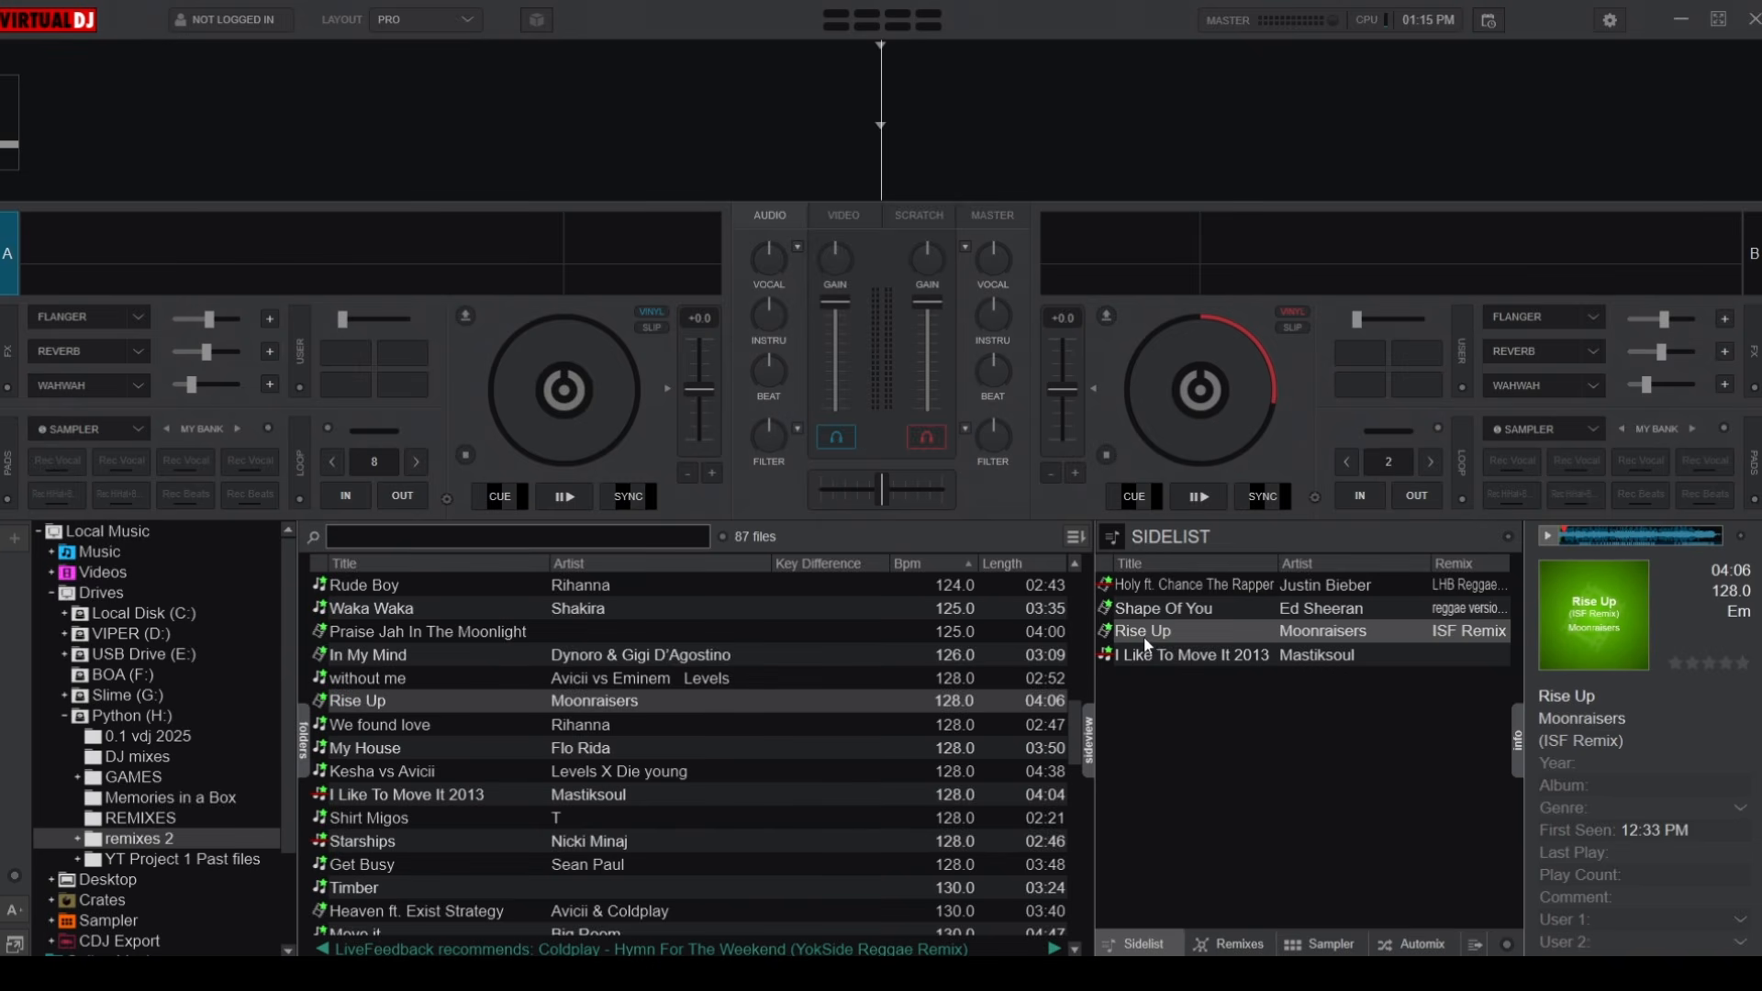
Load Rise Up (ISF Remix) onto deck A and set its loop length to 16 beats
drag(1143, 636, 590, 372)
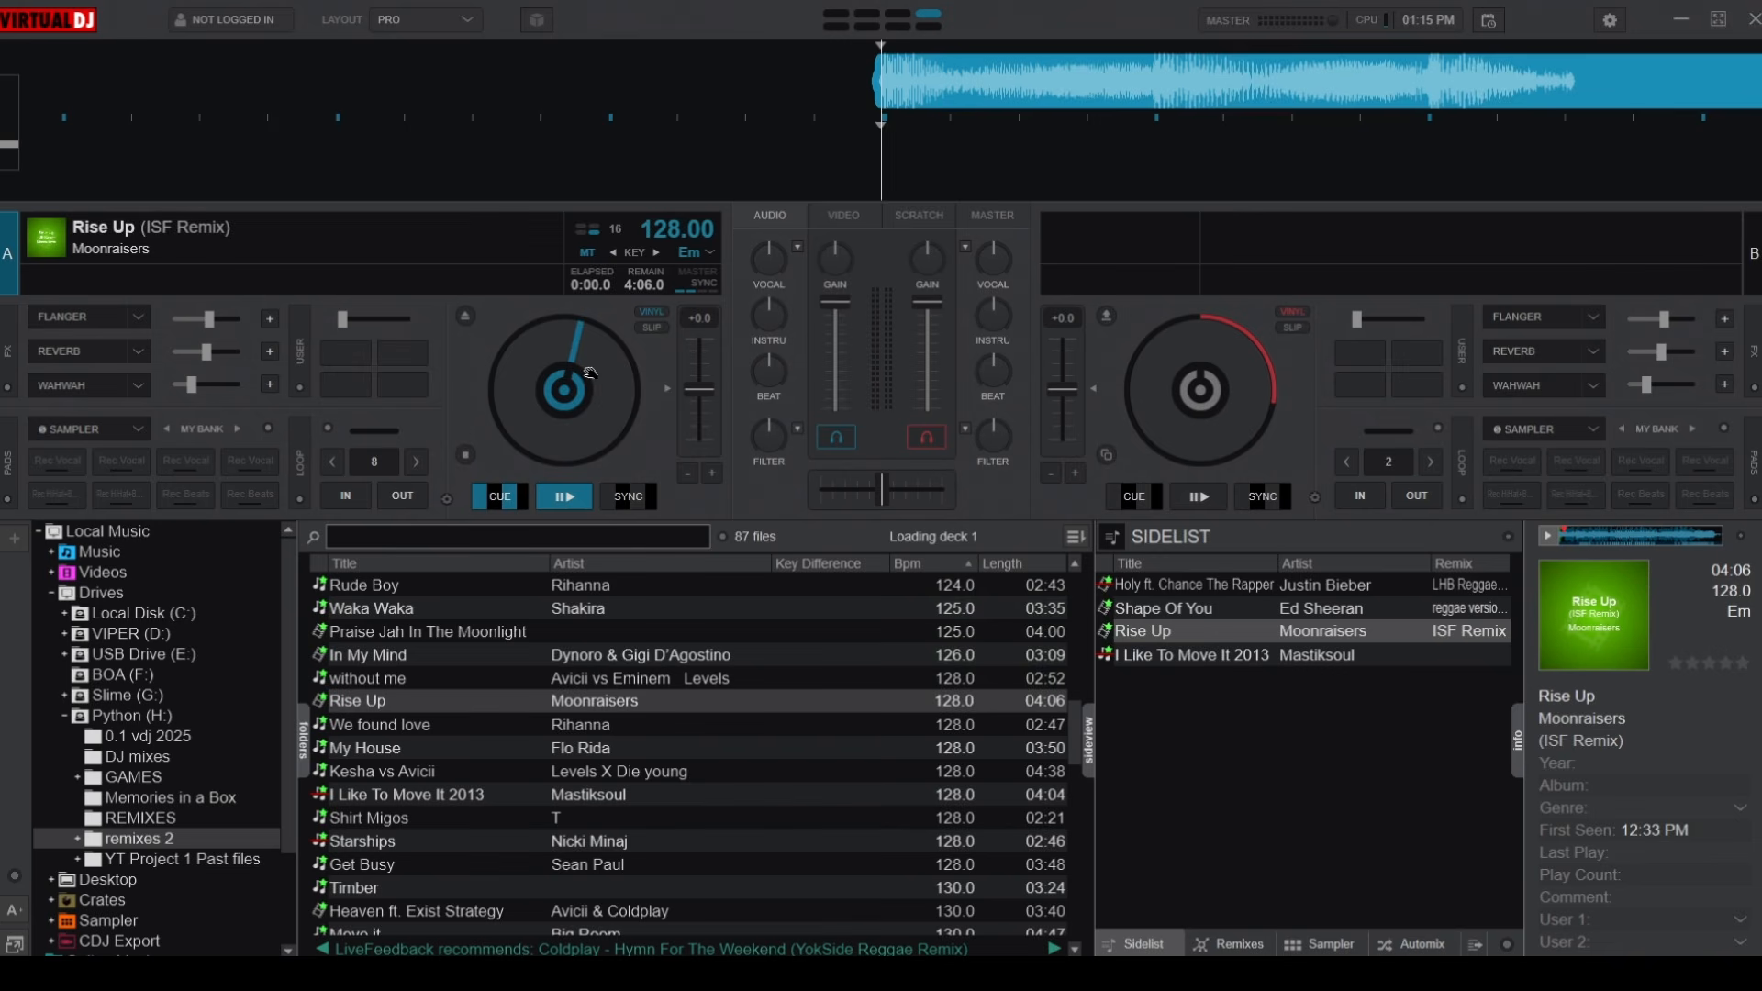
click(418, 463)
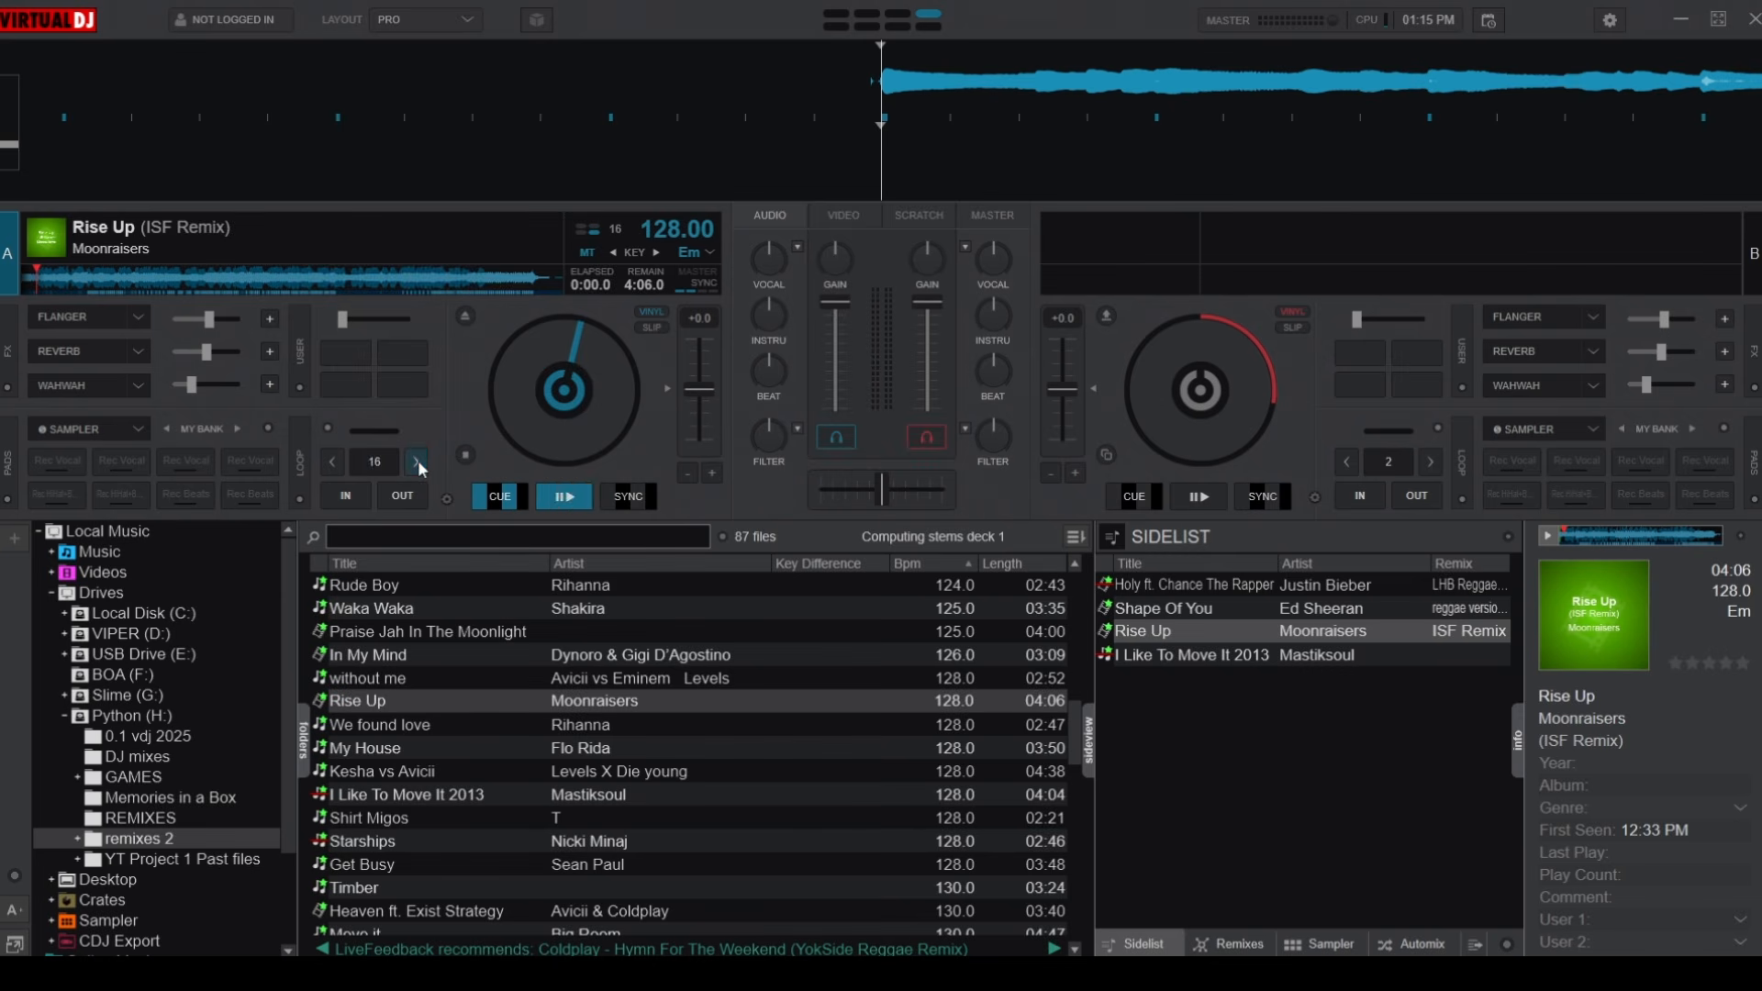
Set deck A's loop length to 32 beats and make MY BANK's record duration follow the loop size
click(368, 461)
click(268, 429)
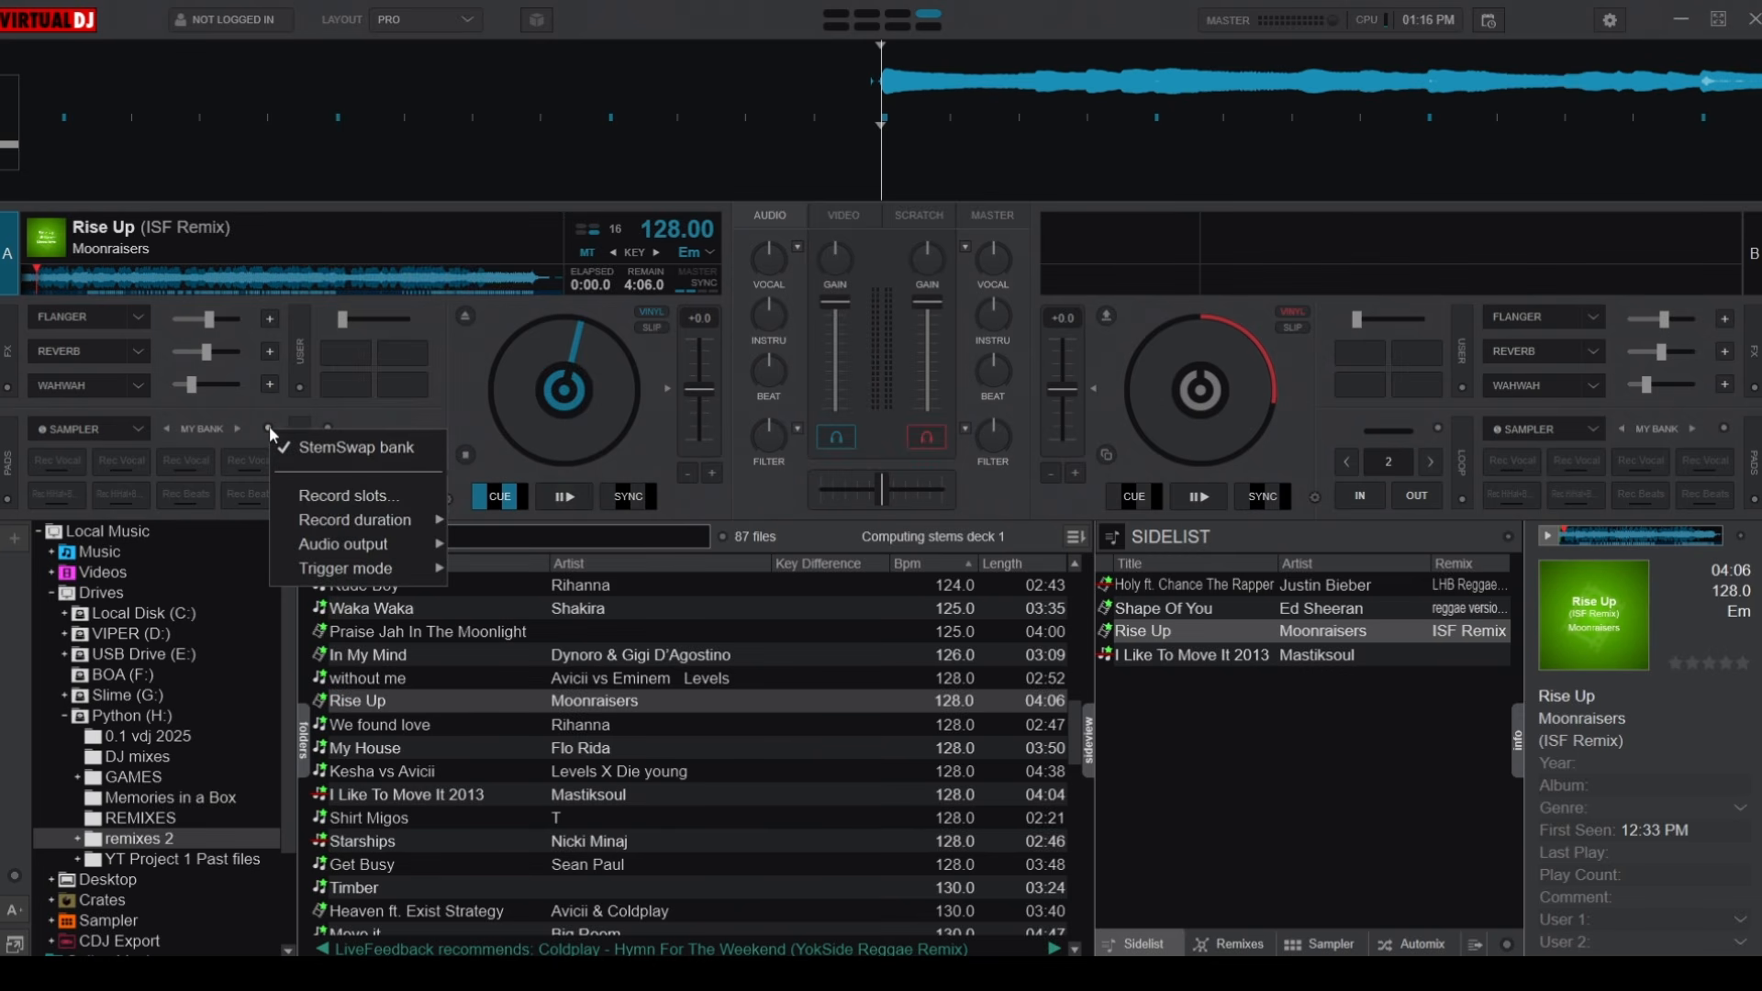
mouse_move(395, 525)
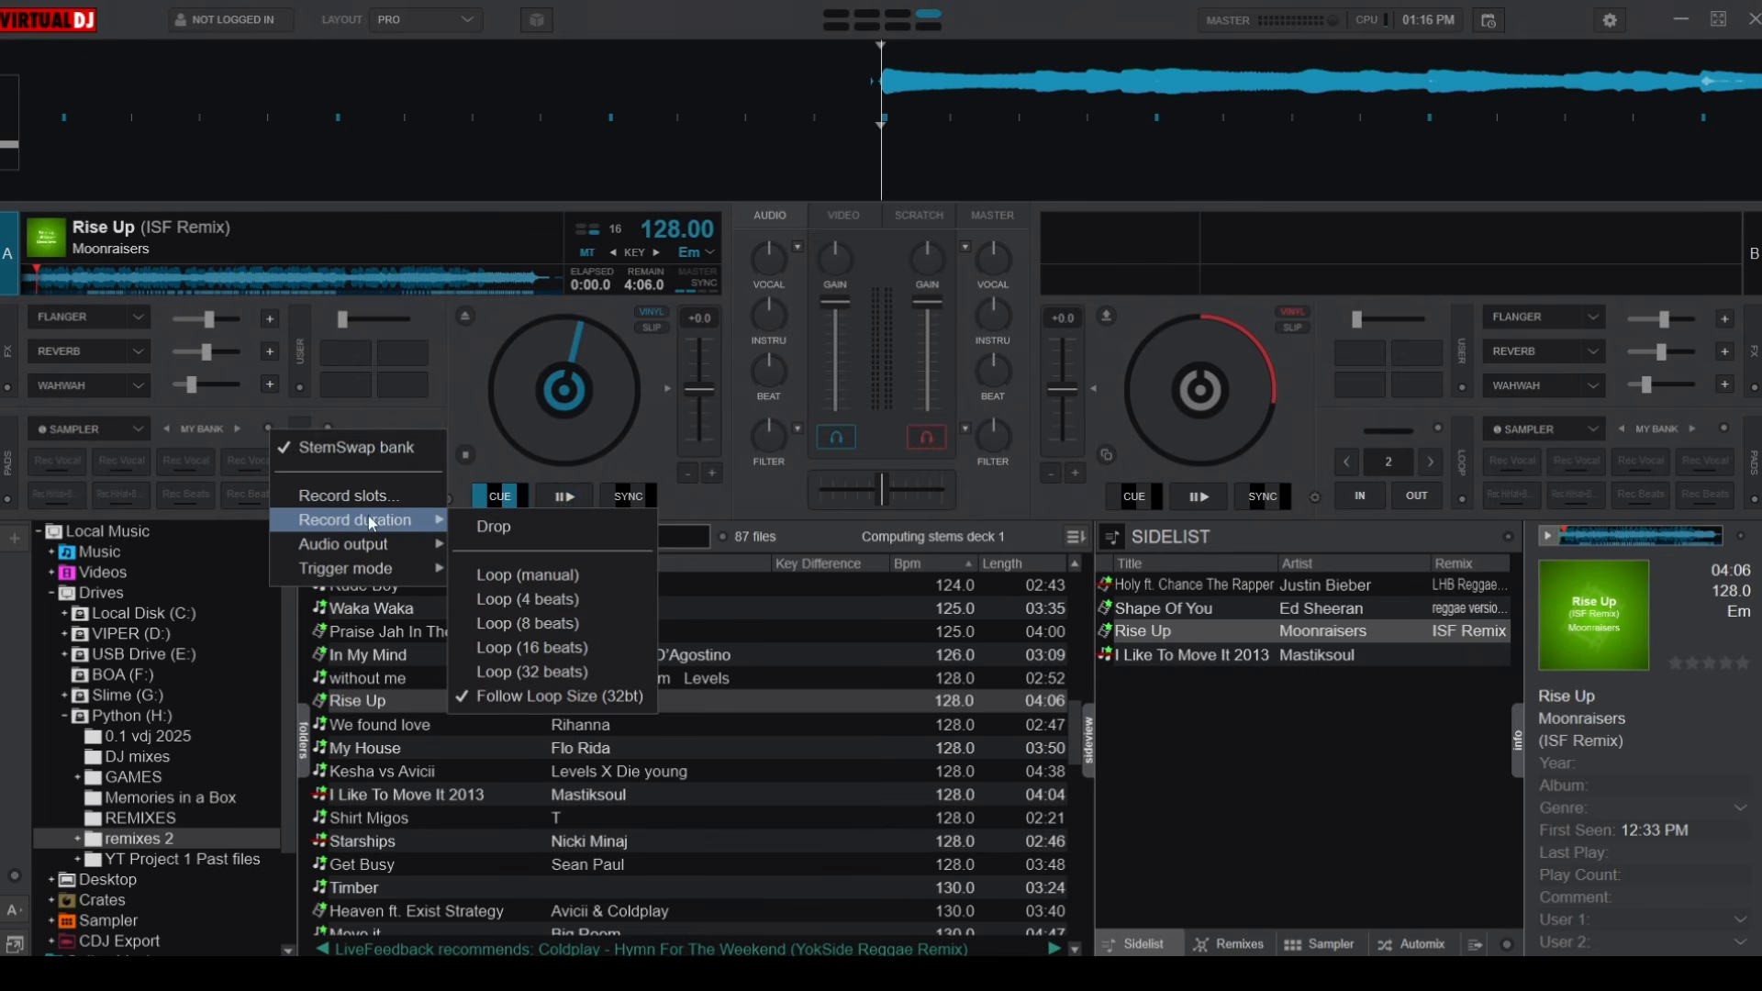
click(577, 698)
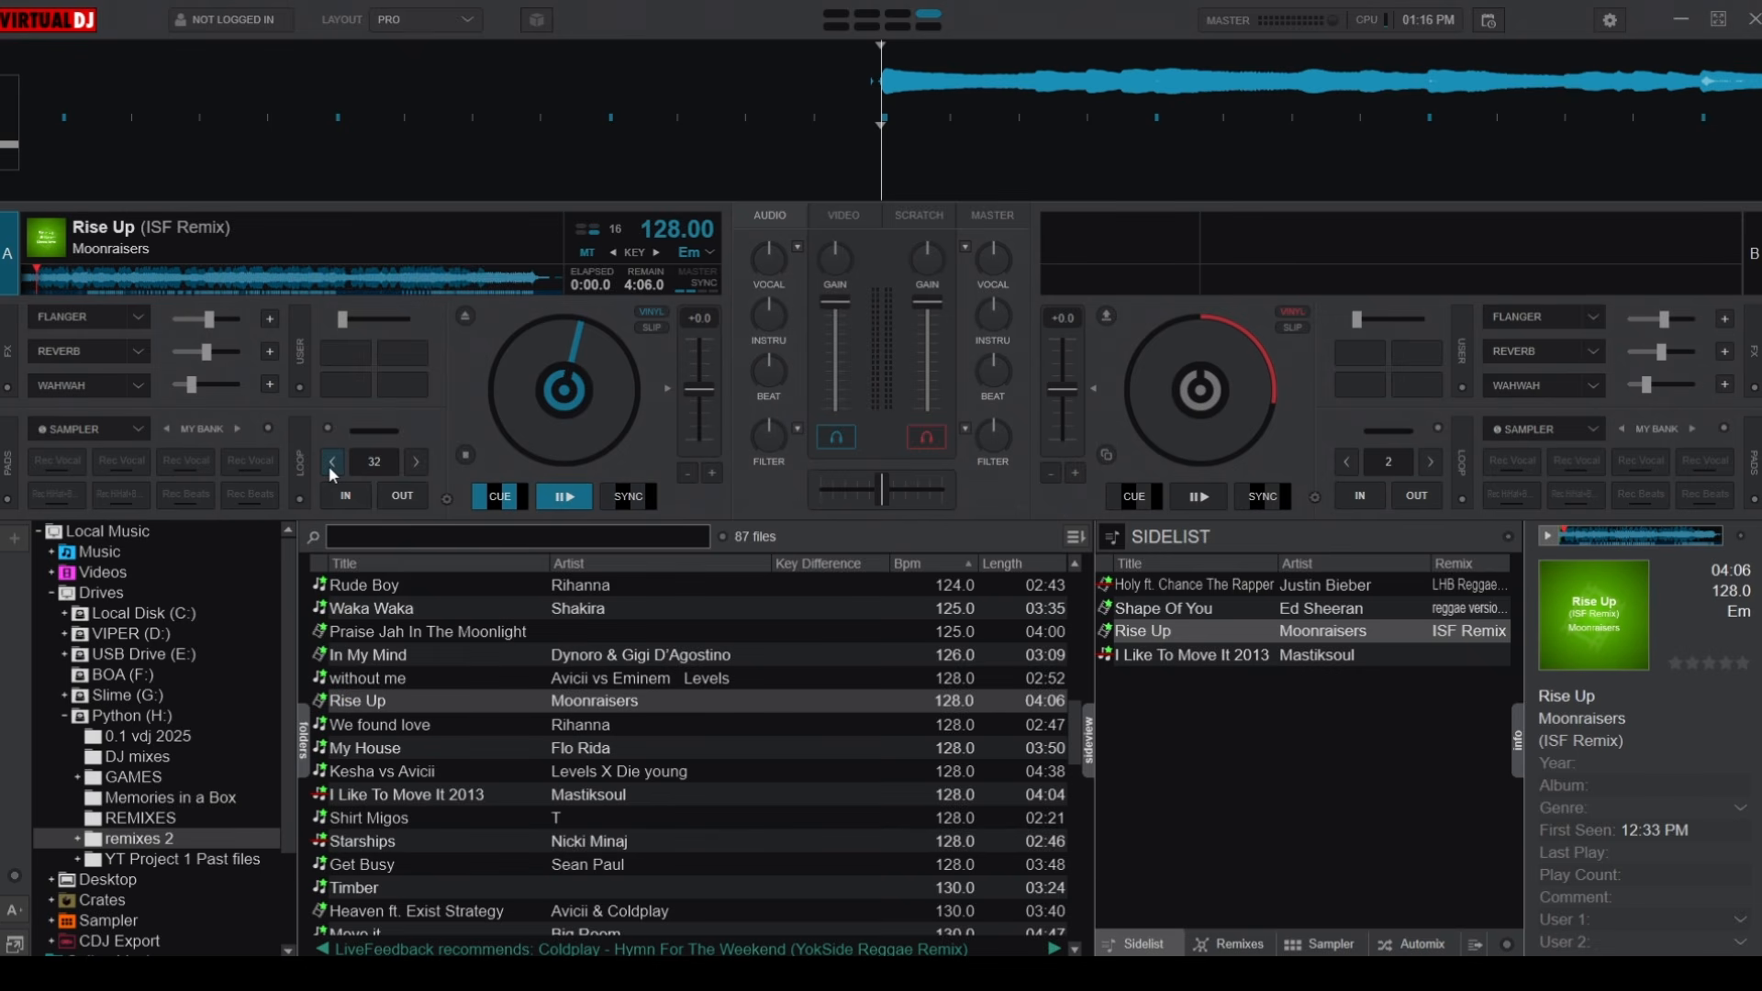
Set deck A's loop length to 16 beats and check the MY BANK record duration options
click(332, 461)
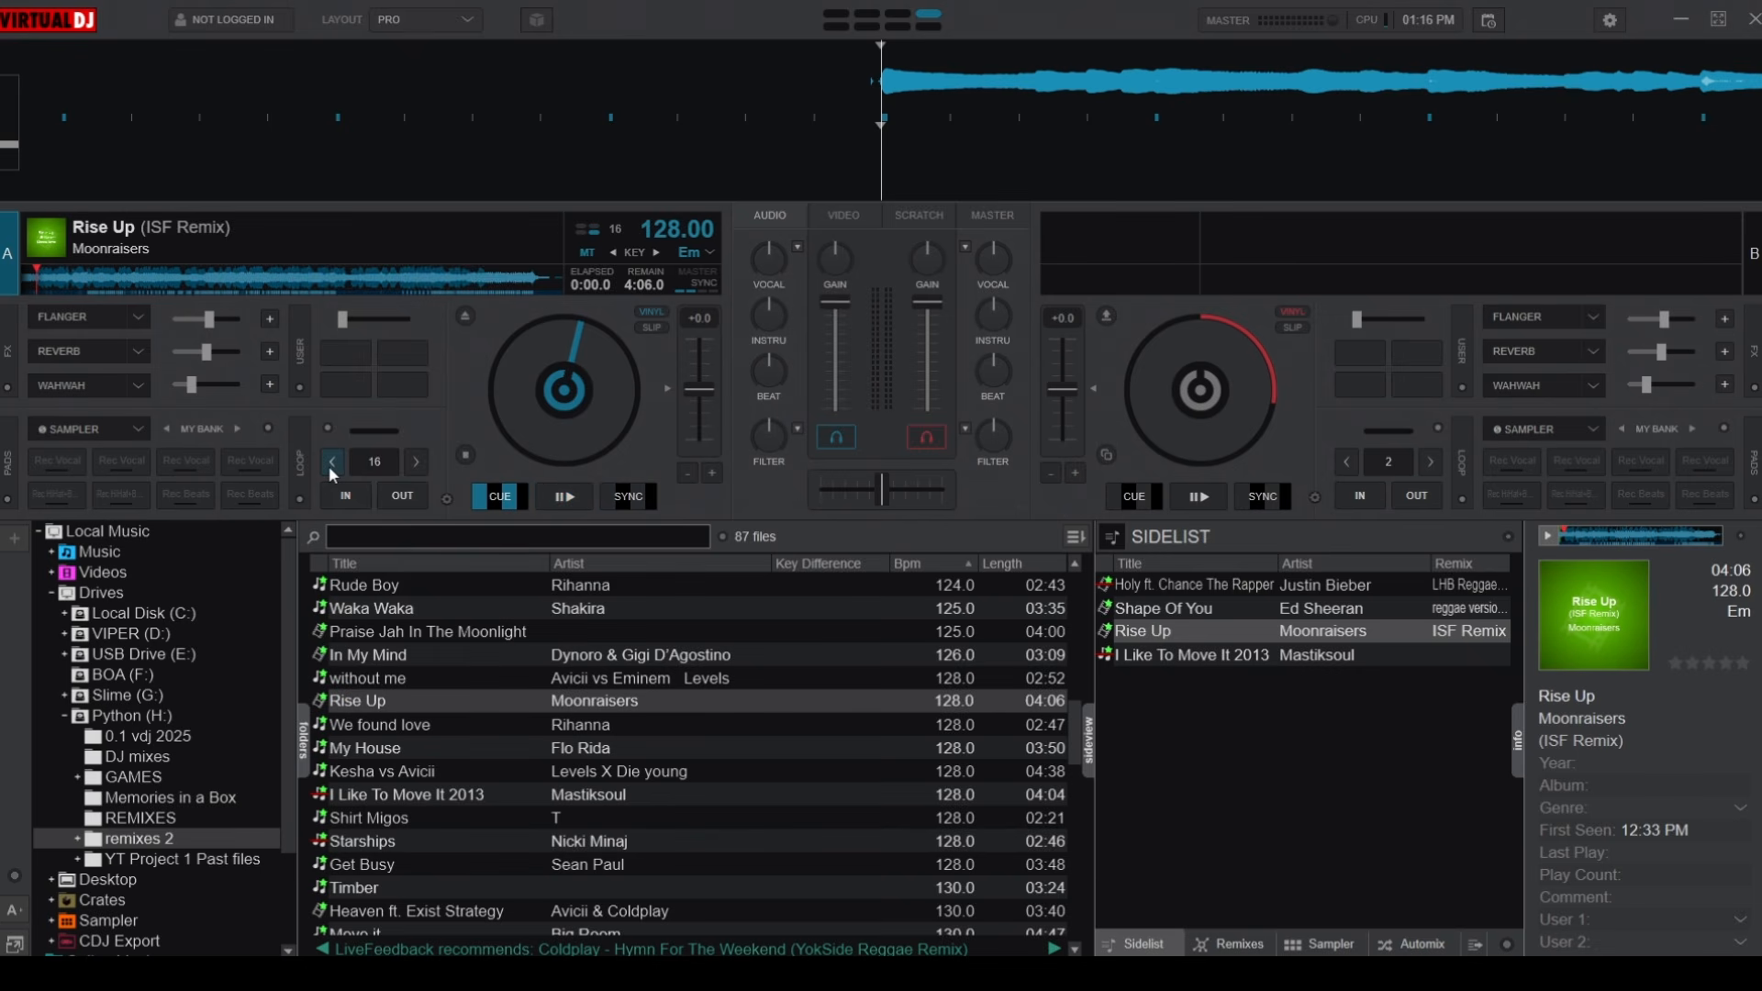
click(268, 429)
mouse_move(384, 523)
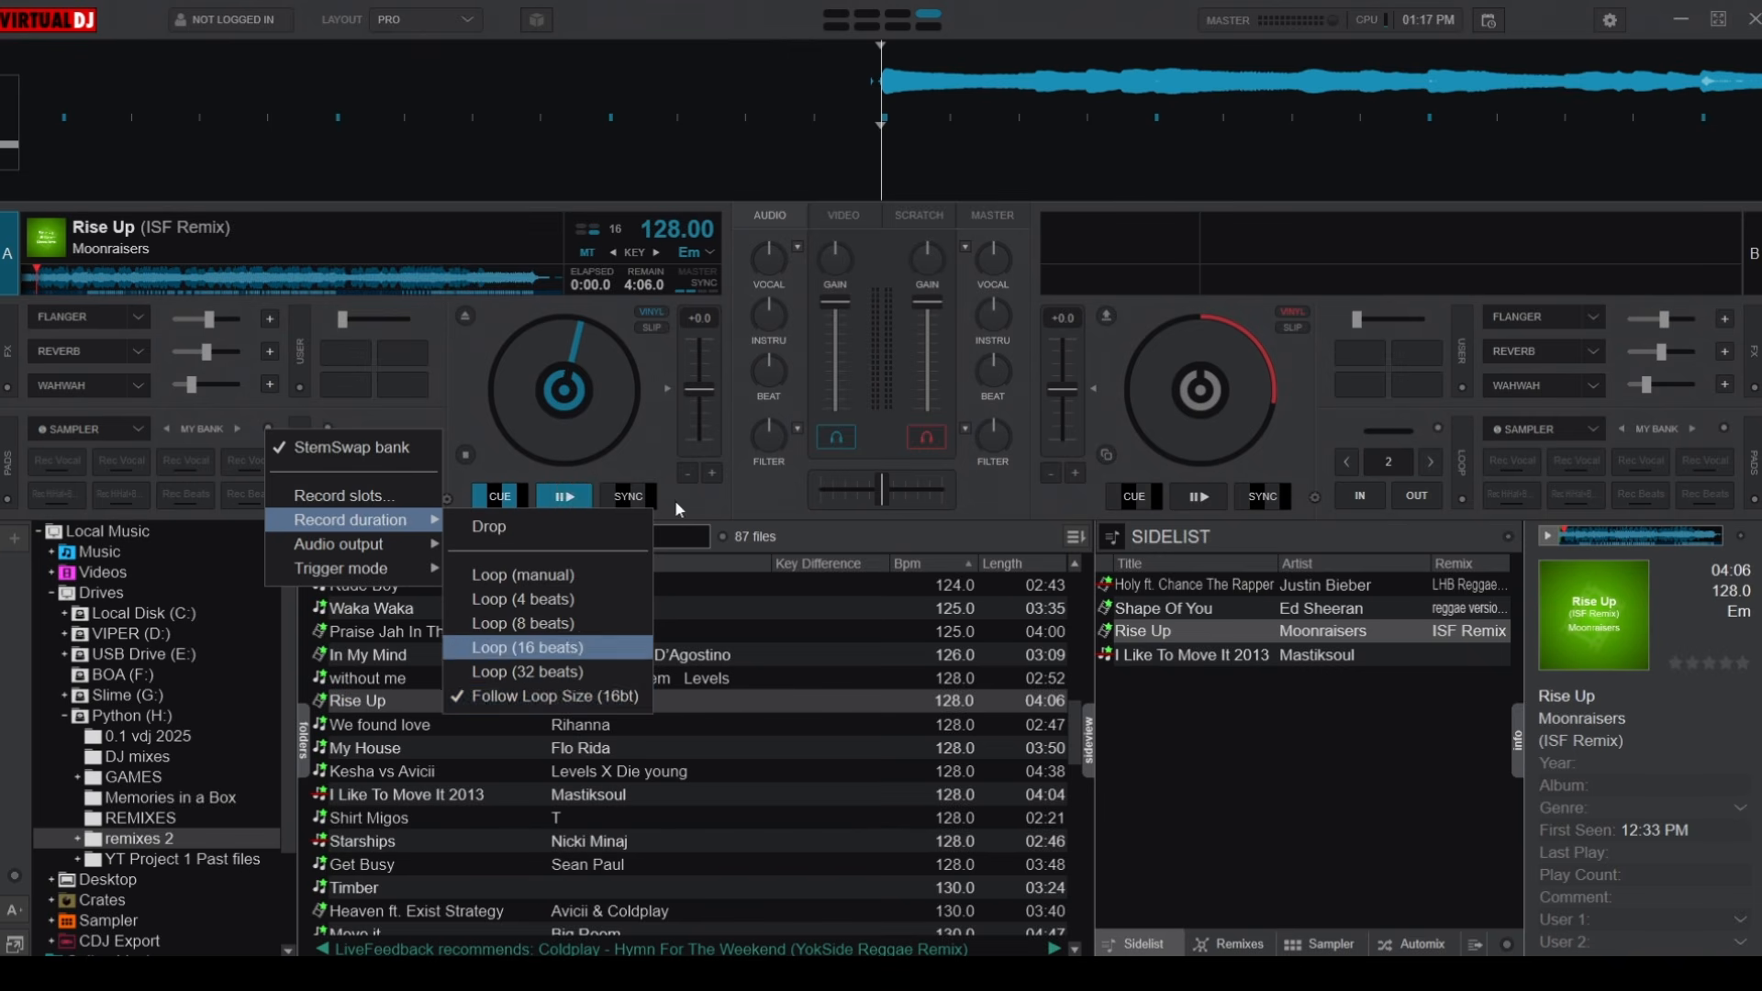
click(642, 647)
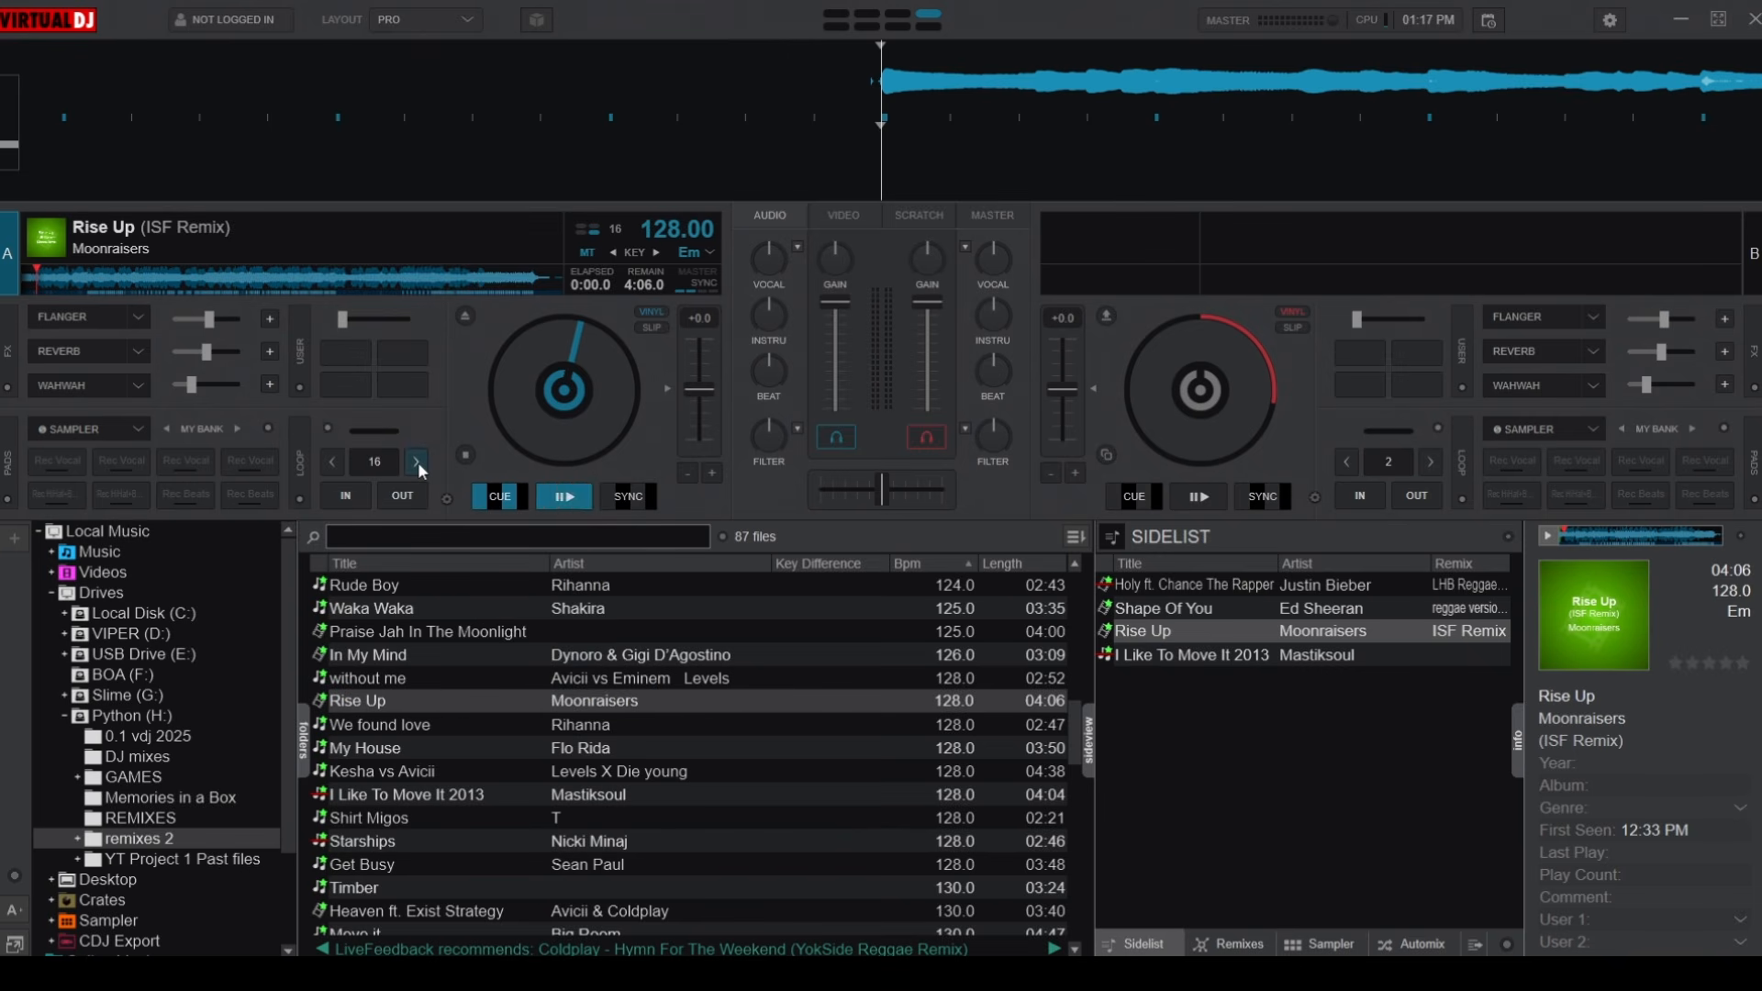
Set deck A's loop length back to 32 beats and review MY BANK's record duration options
click(268, 429)
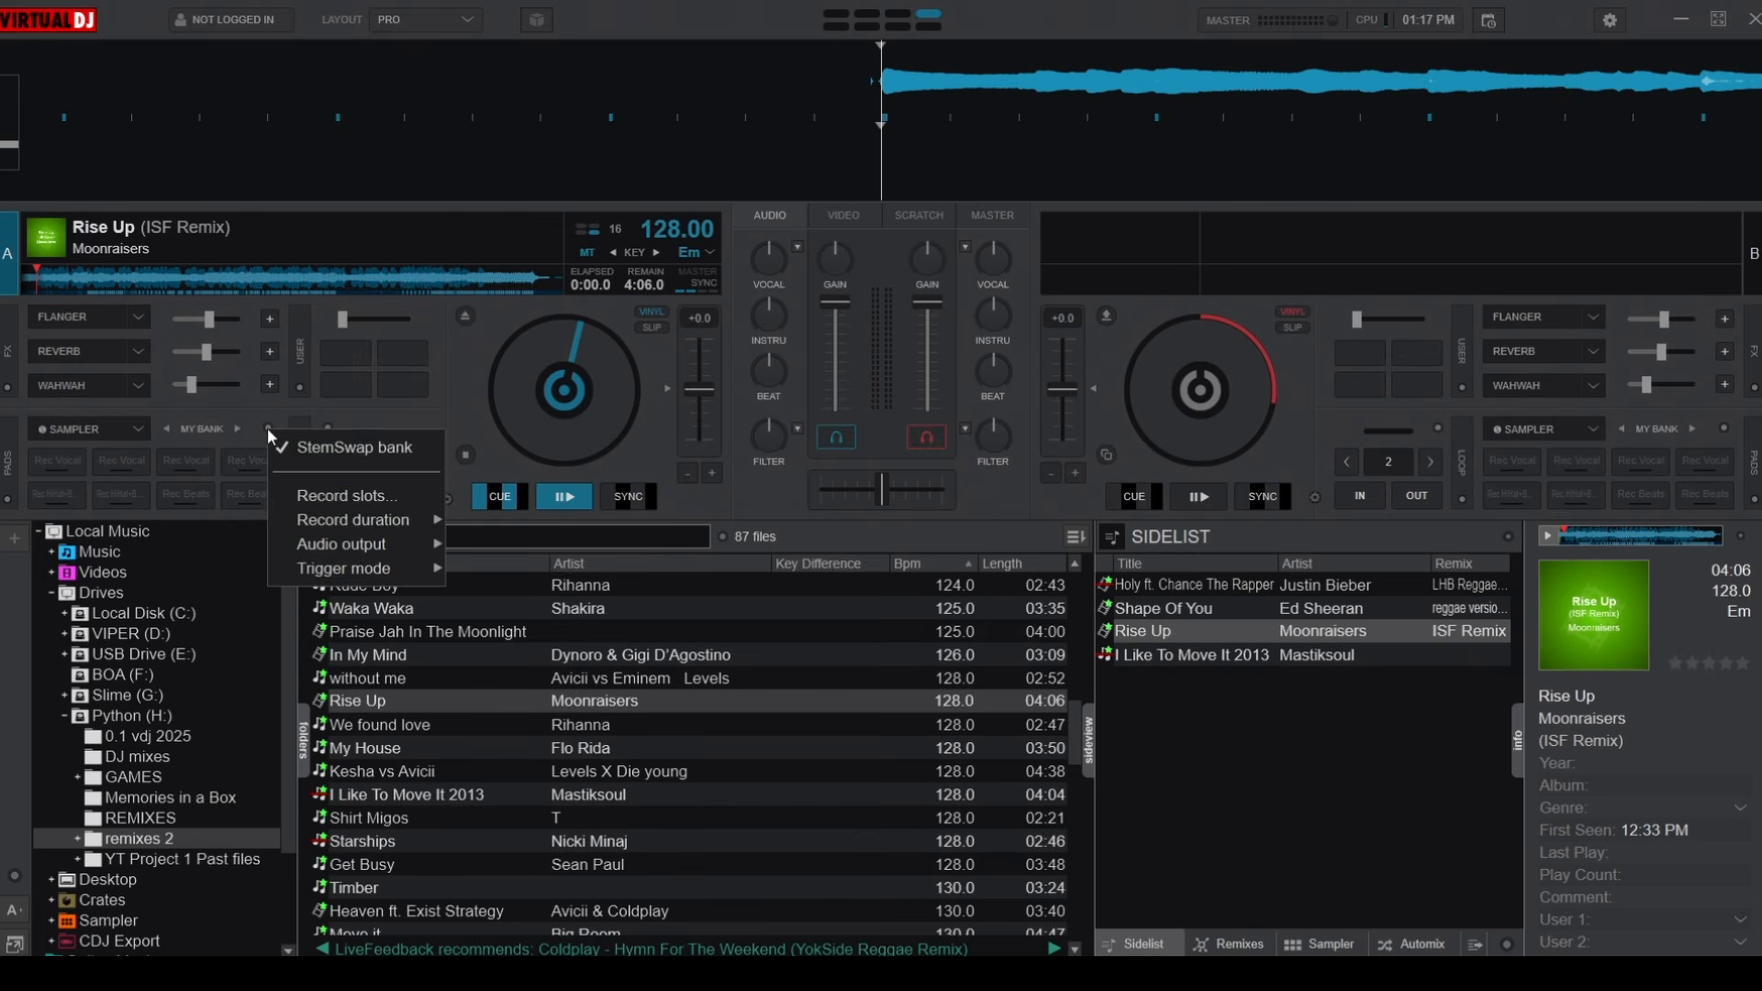
mouse_move(404, 520)
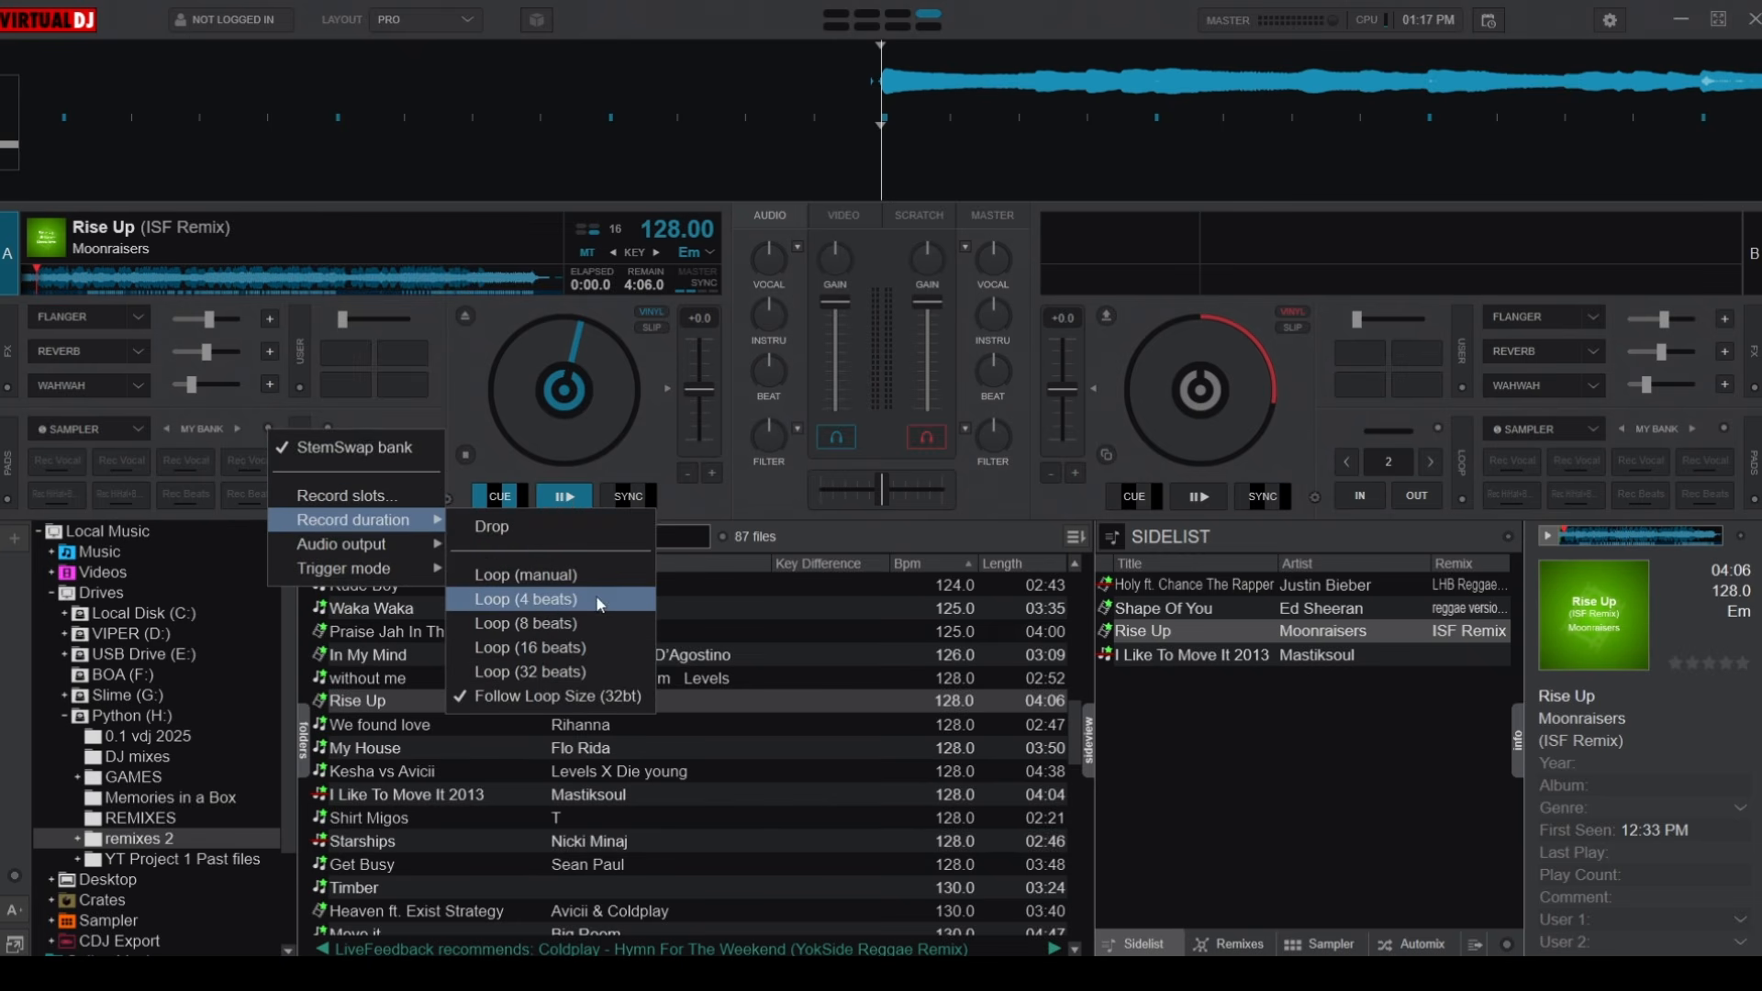
click(551, 650)
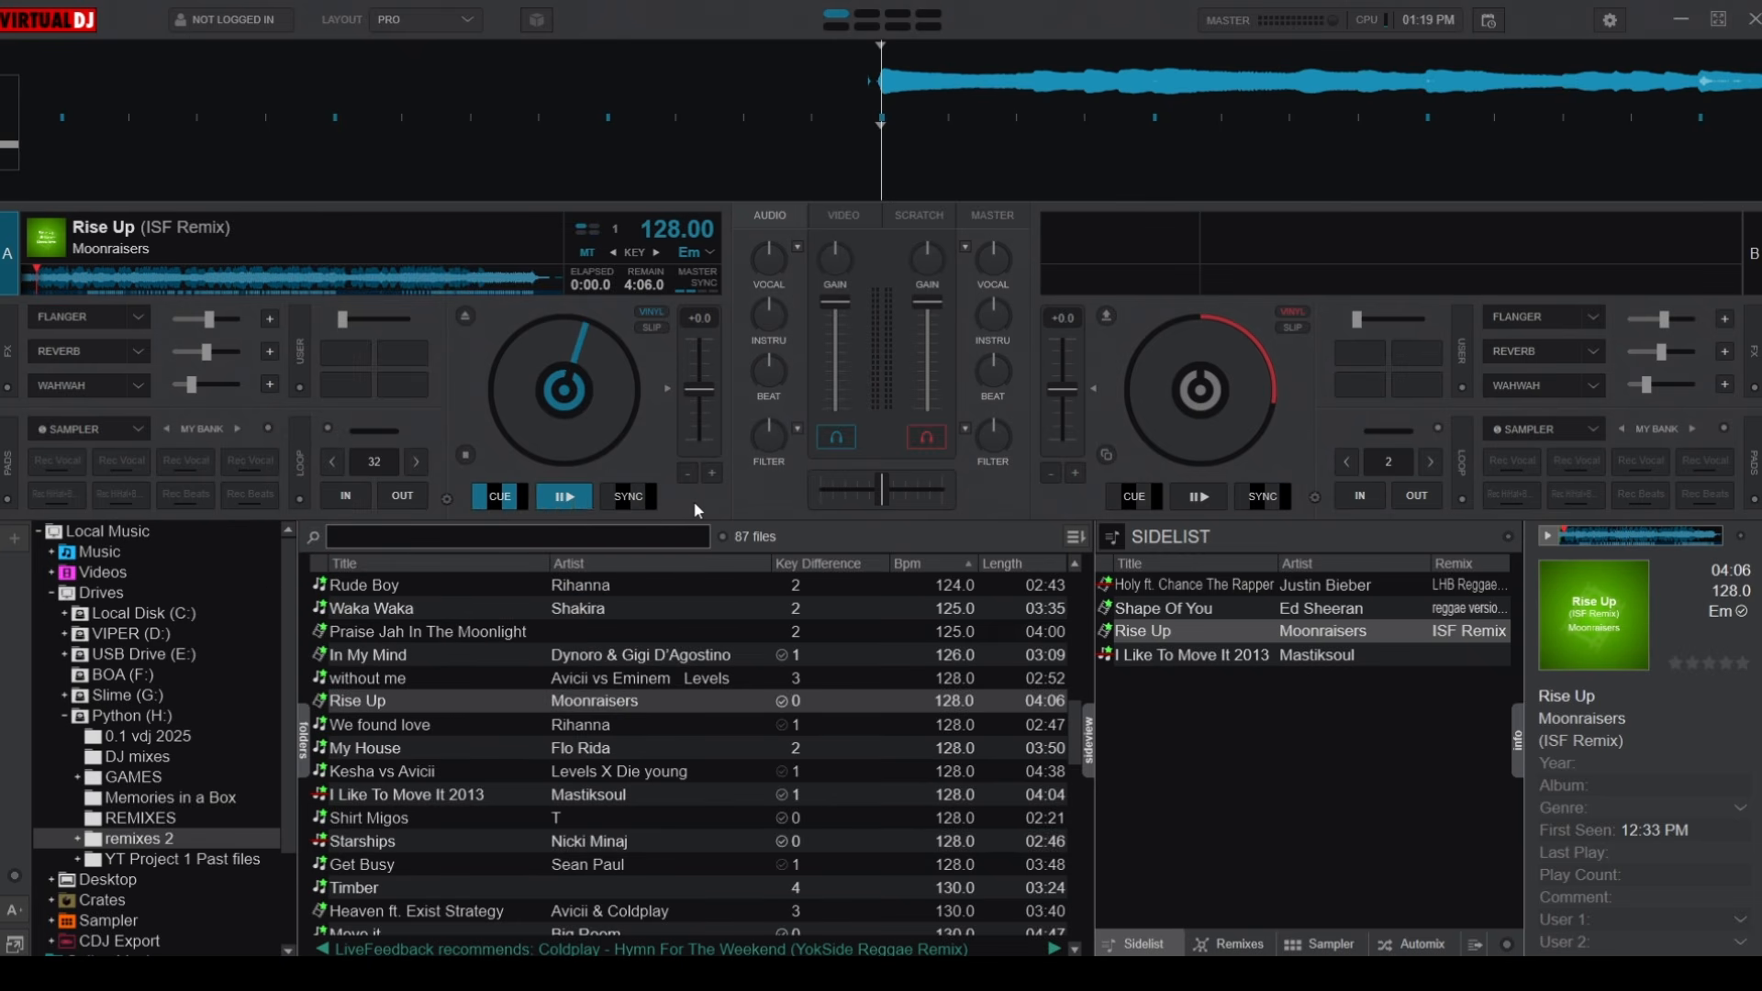
Record a vocal loop of Rise Up from Cue 1 to the first MY BANK pad on deck A and trigger it
click(564, 496)
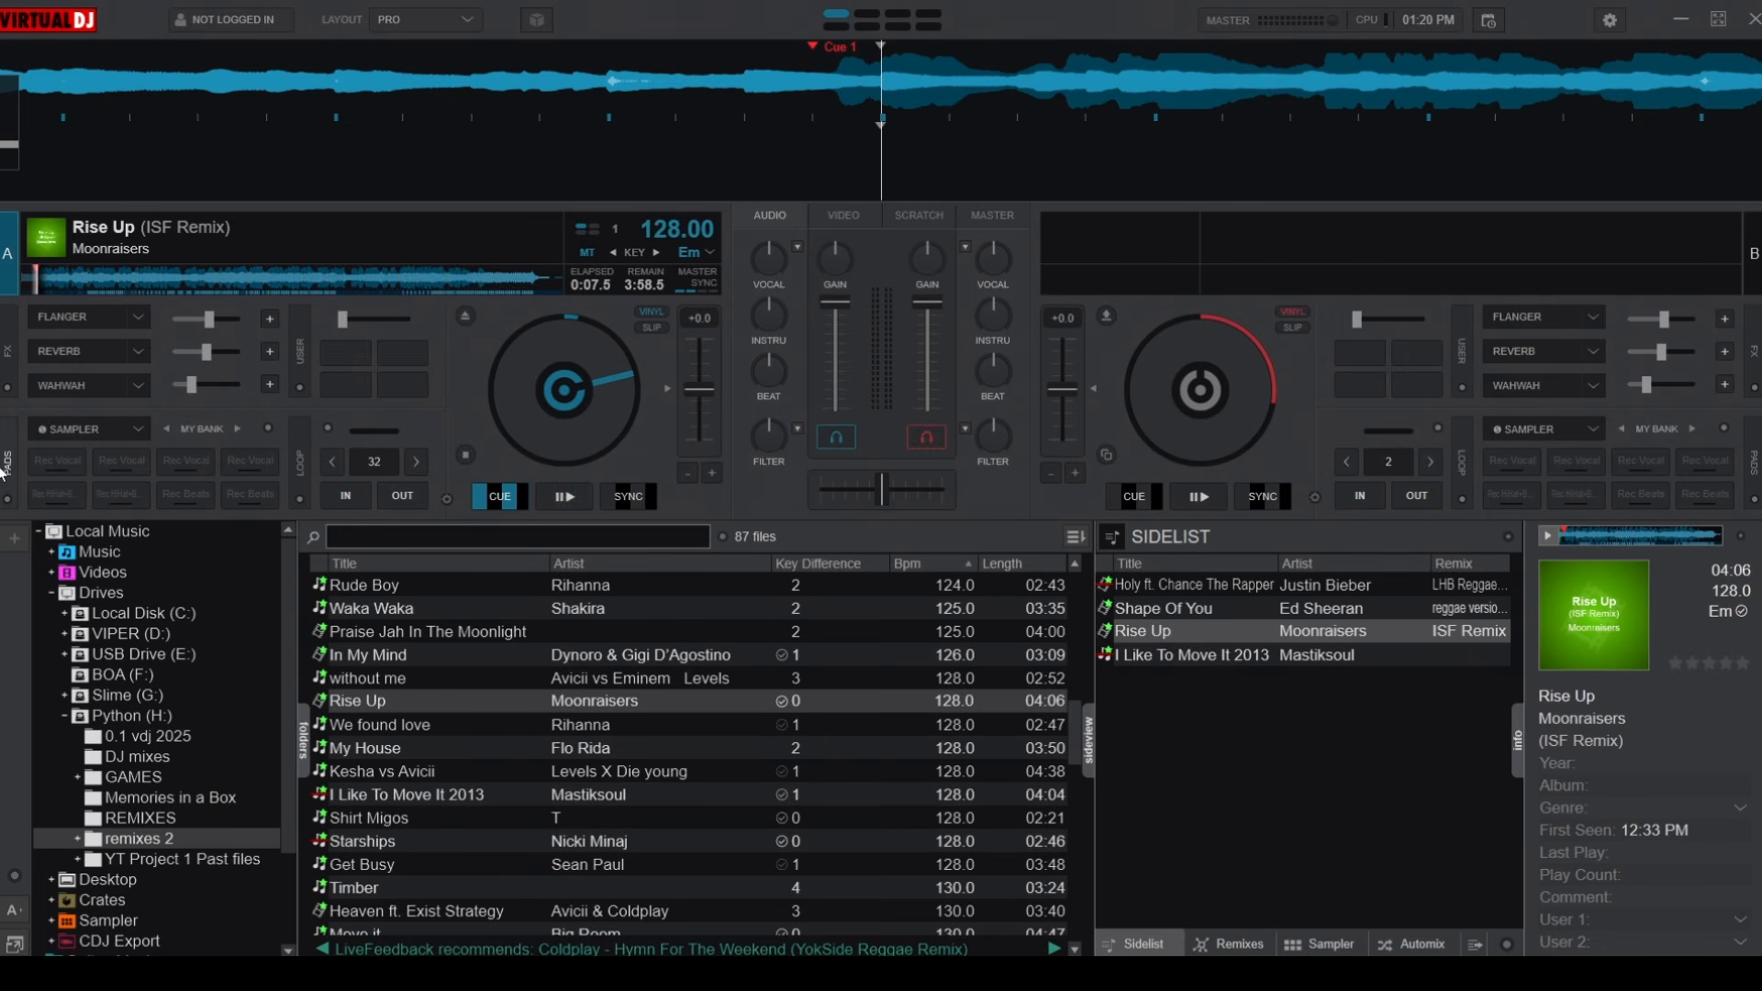
click(71, 463)
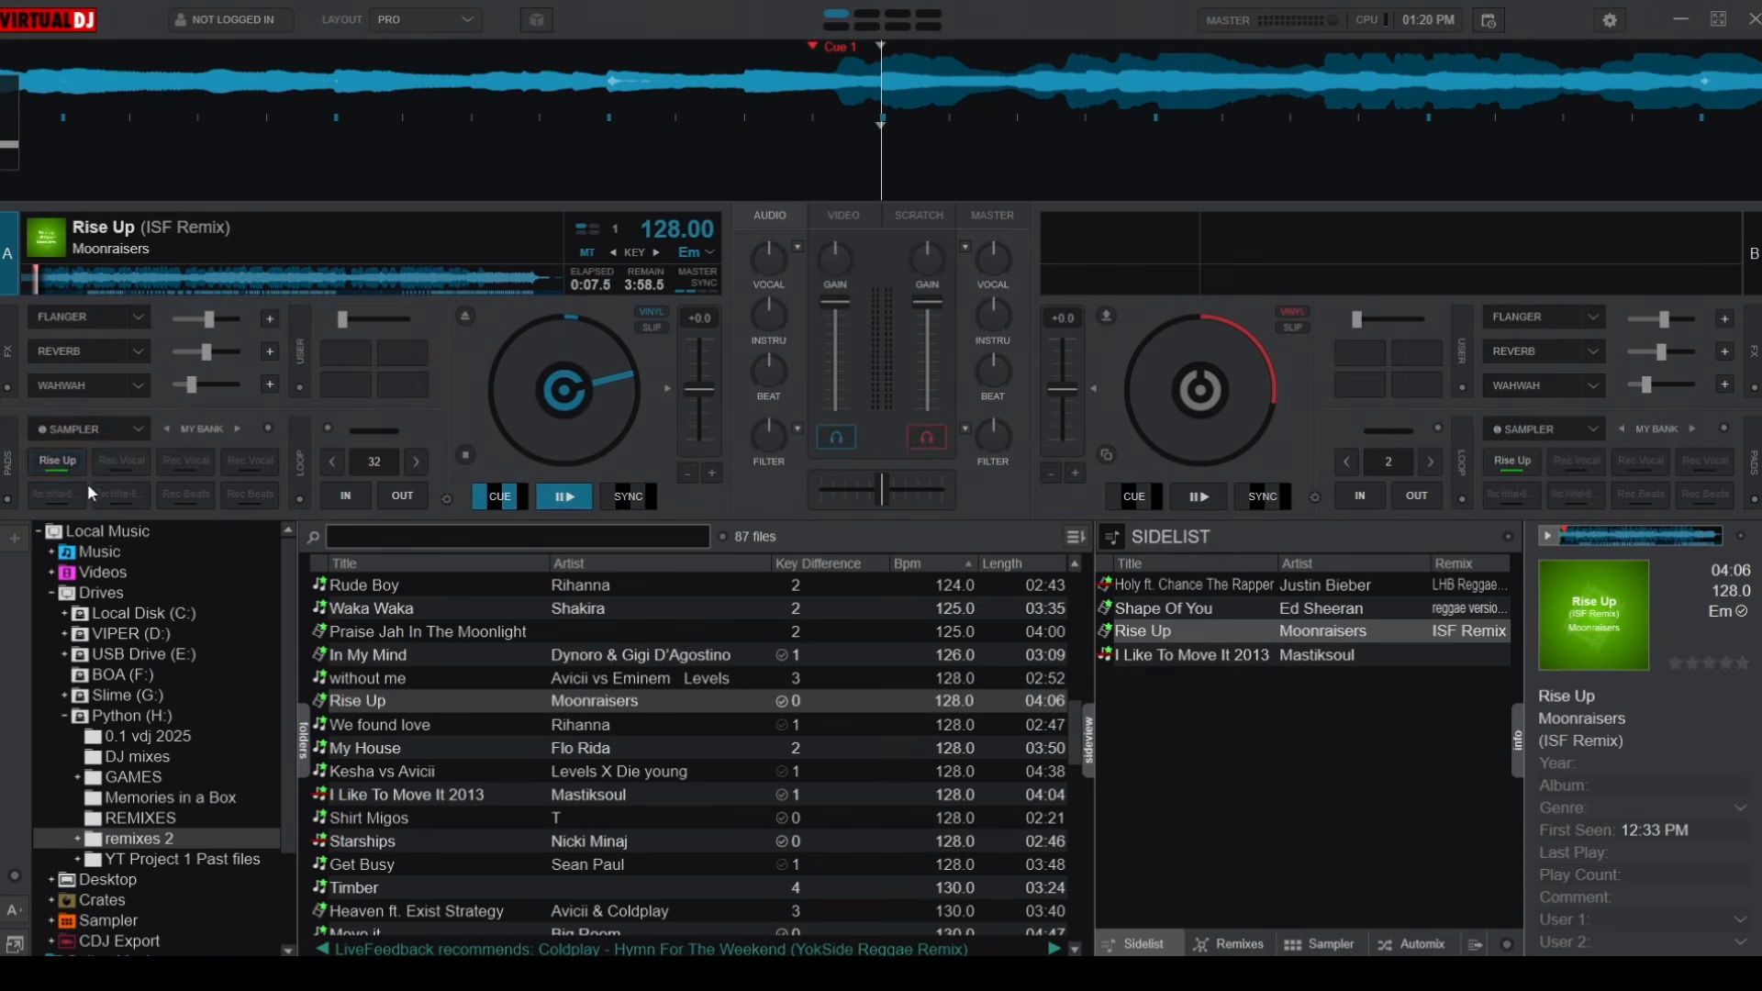
click(70, 463)
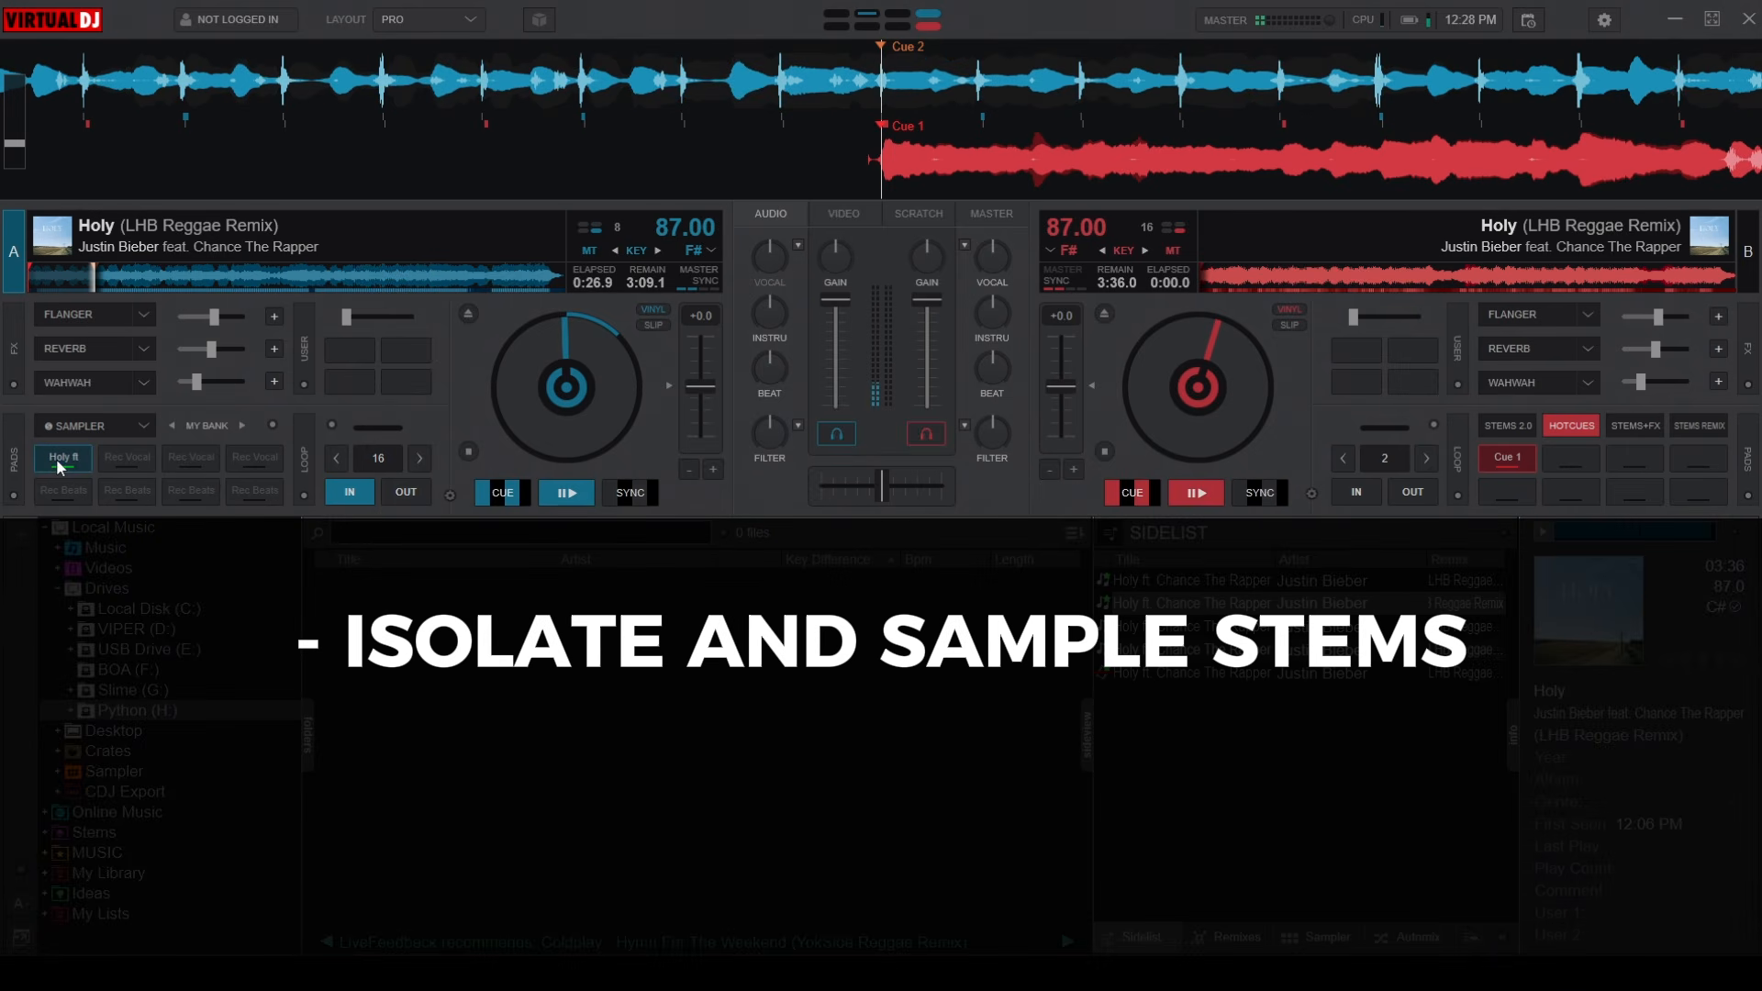
click(57, 462)
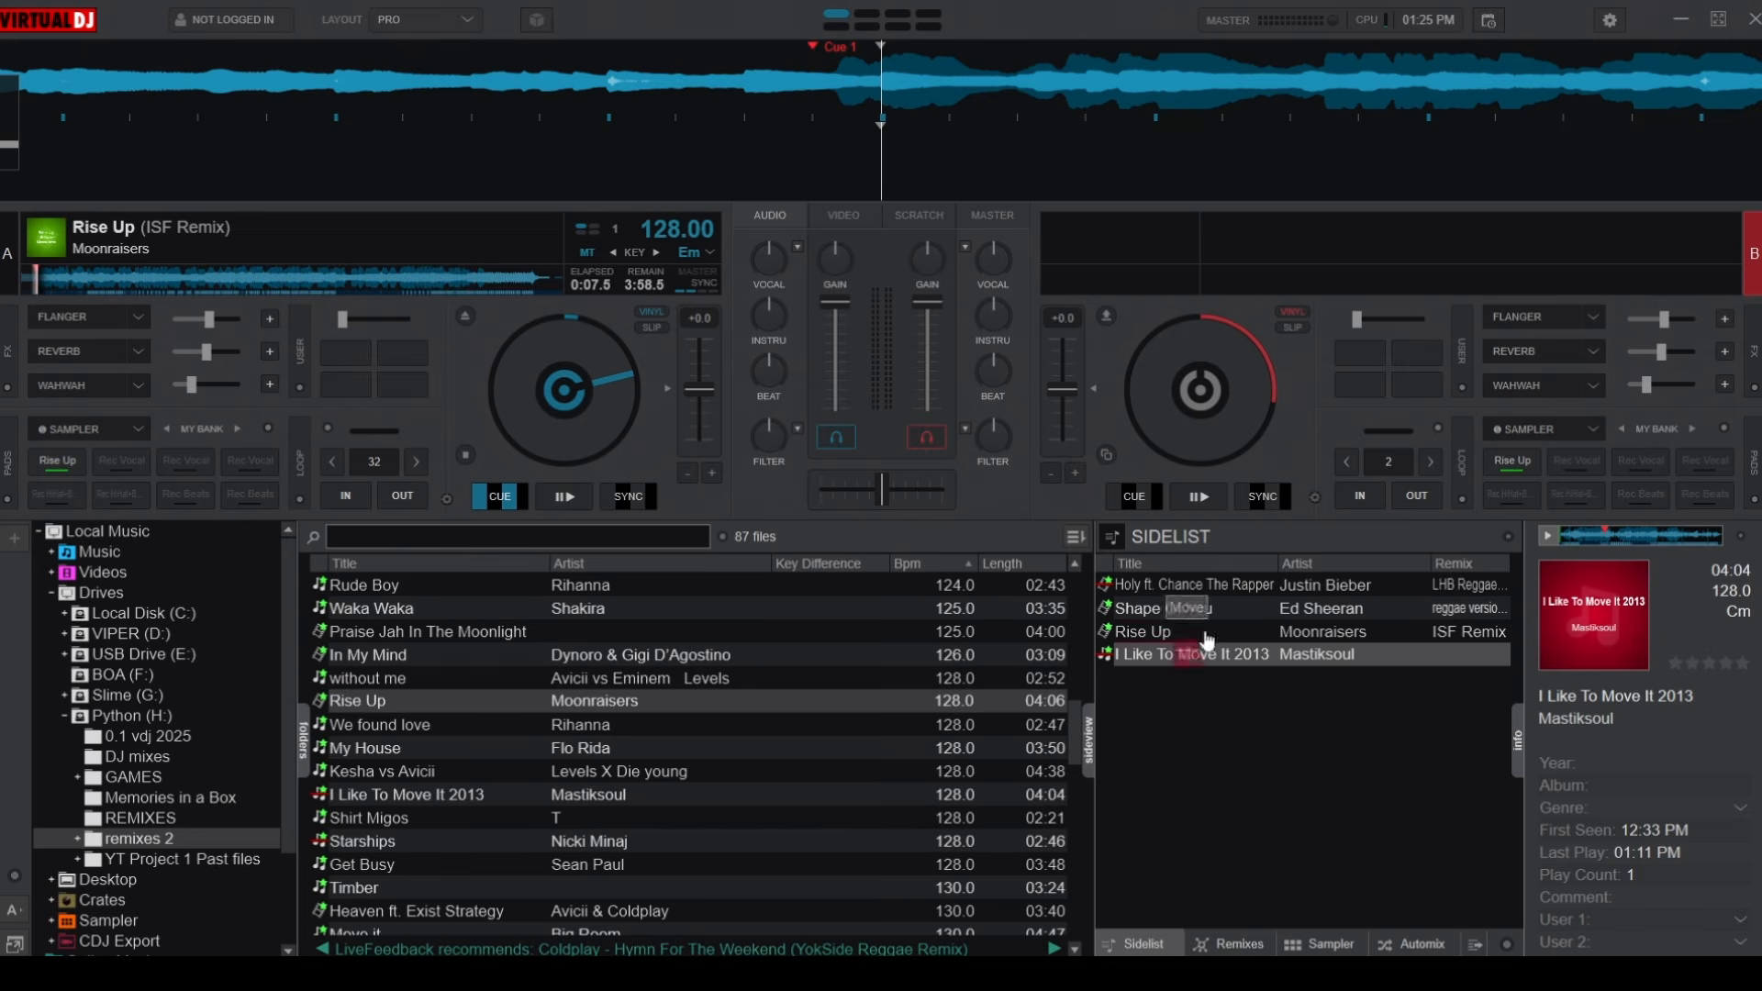
Load I Like To Move It 2013 onto deck B, move it to its Cue 1 position and unload Rise Up from deck A
drag(1193, 653, 1221, 364)
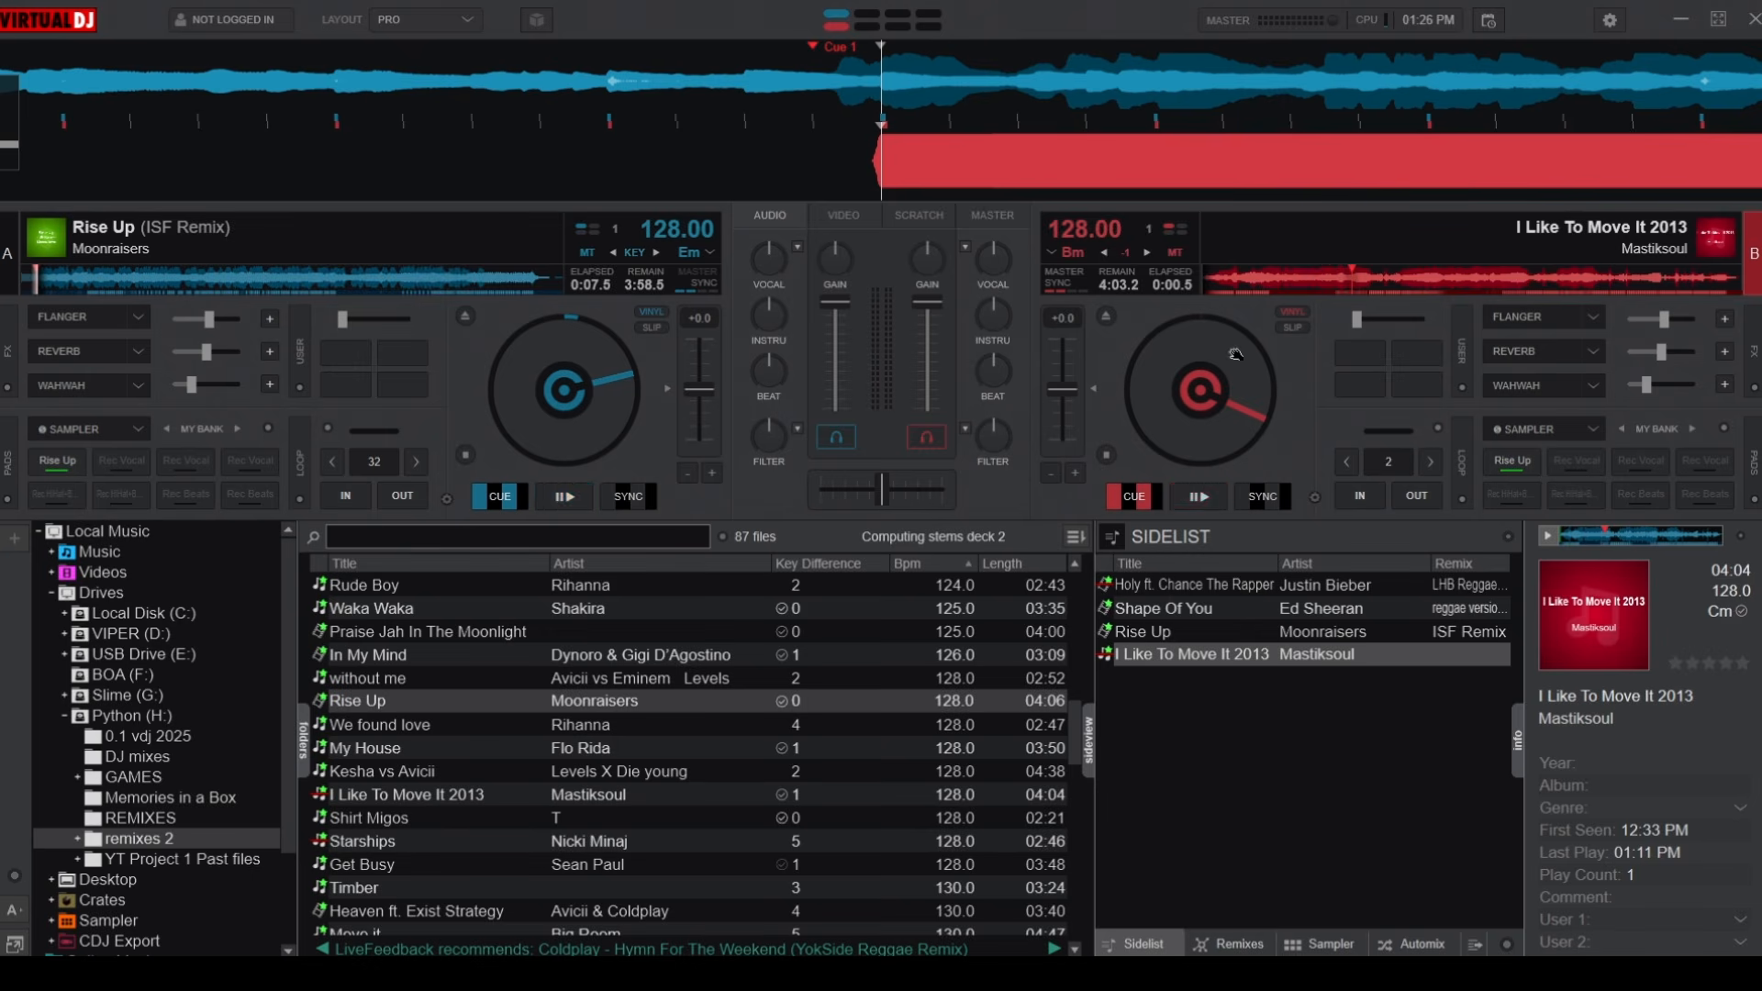
click(1351, 283)
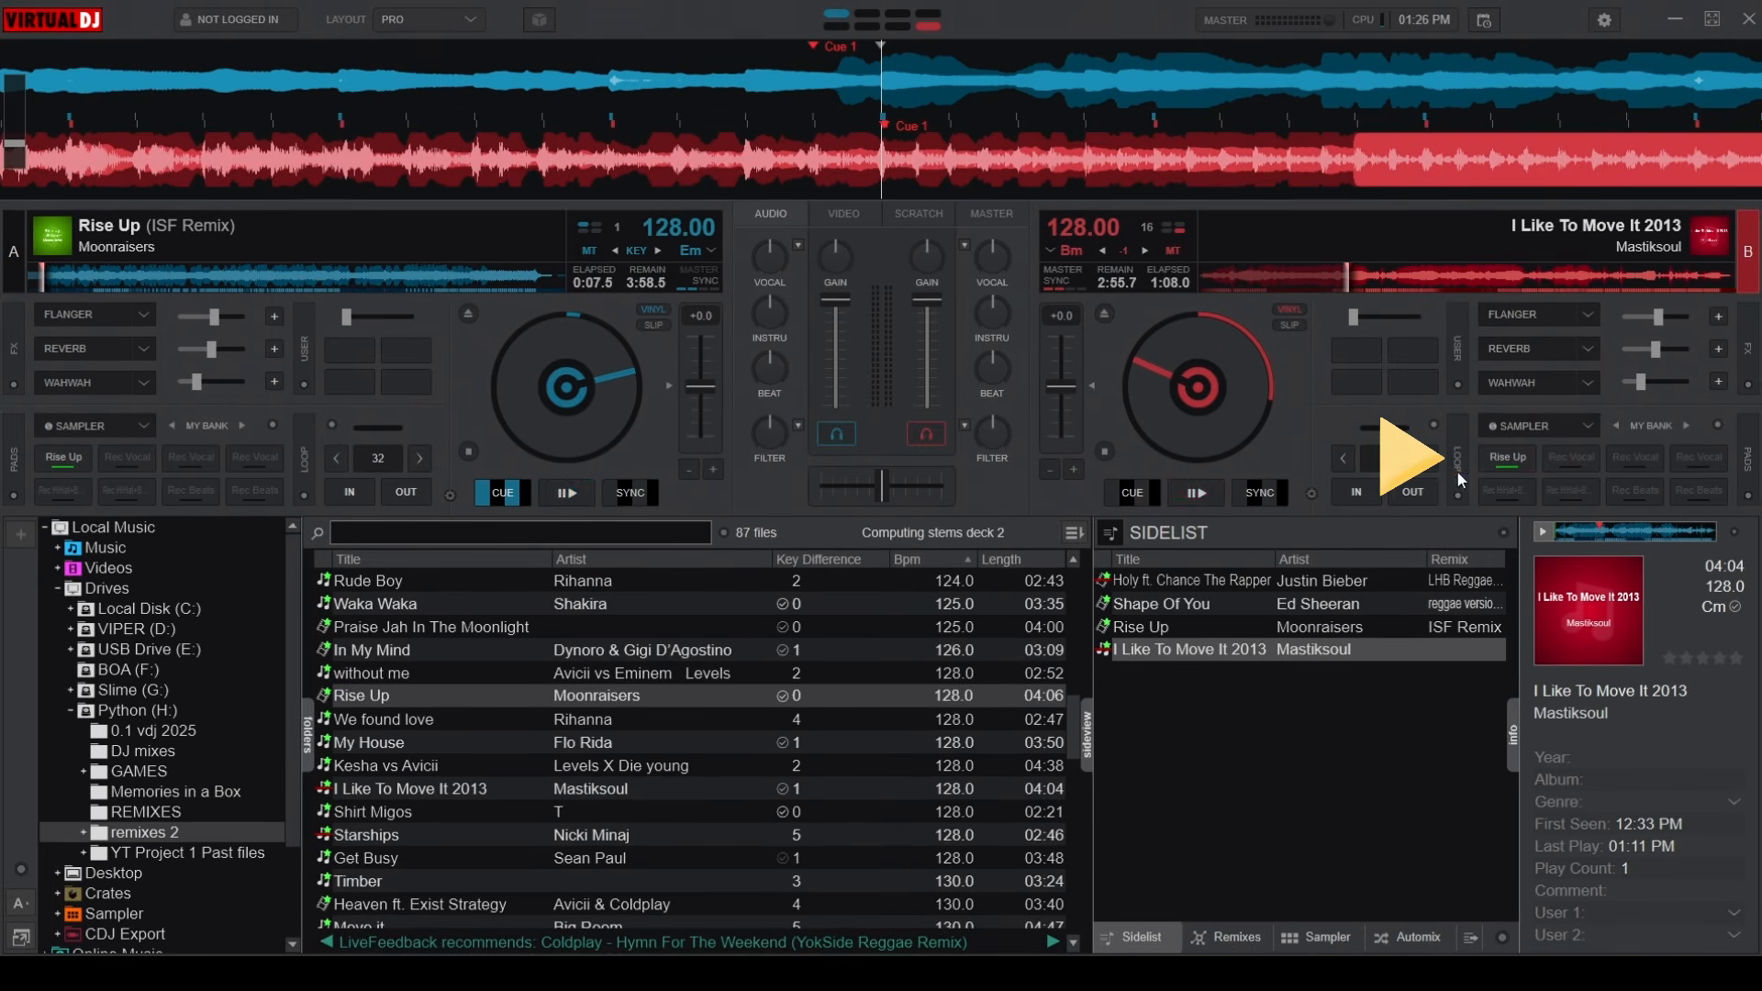
click(467, 315)
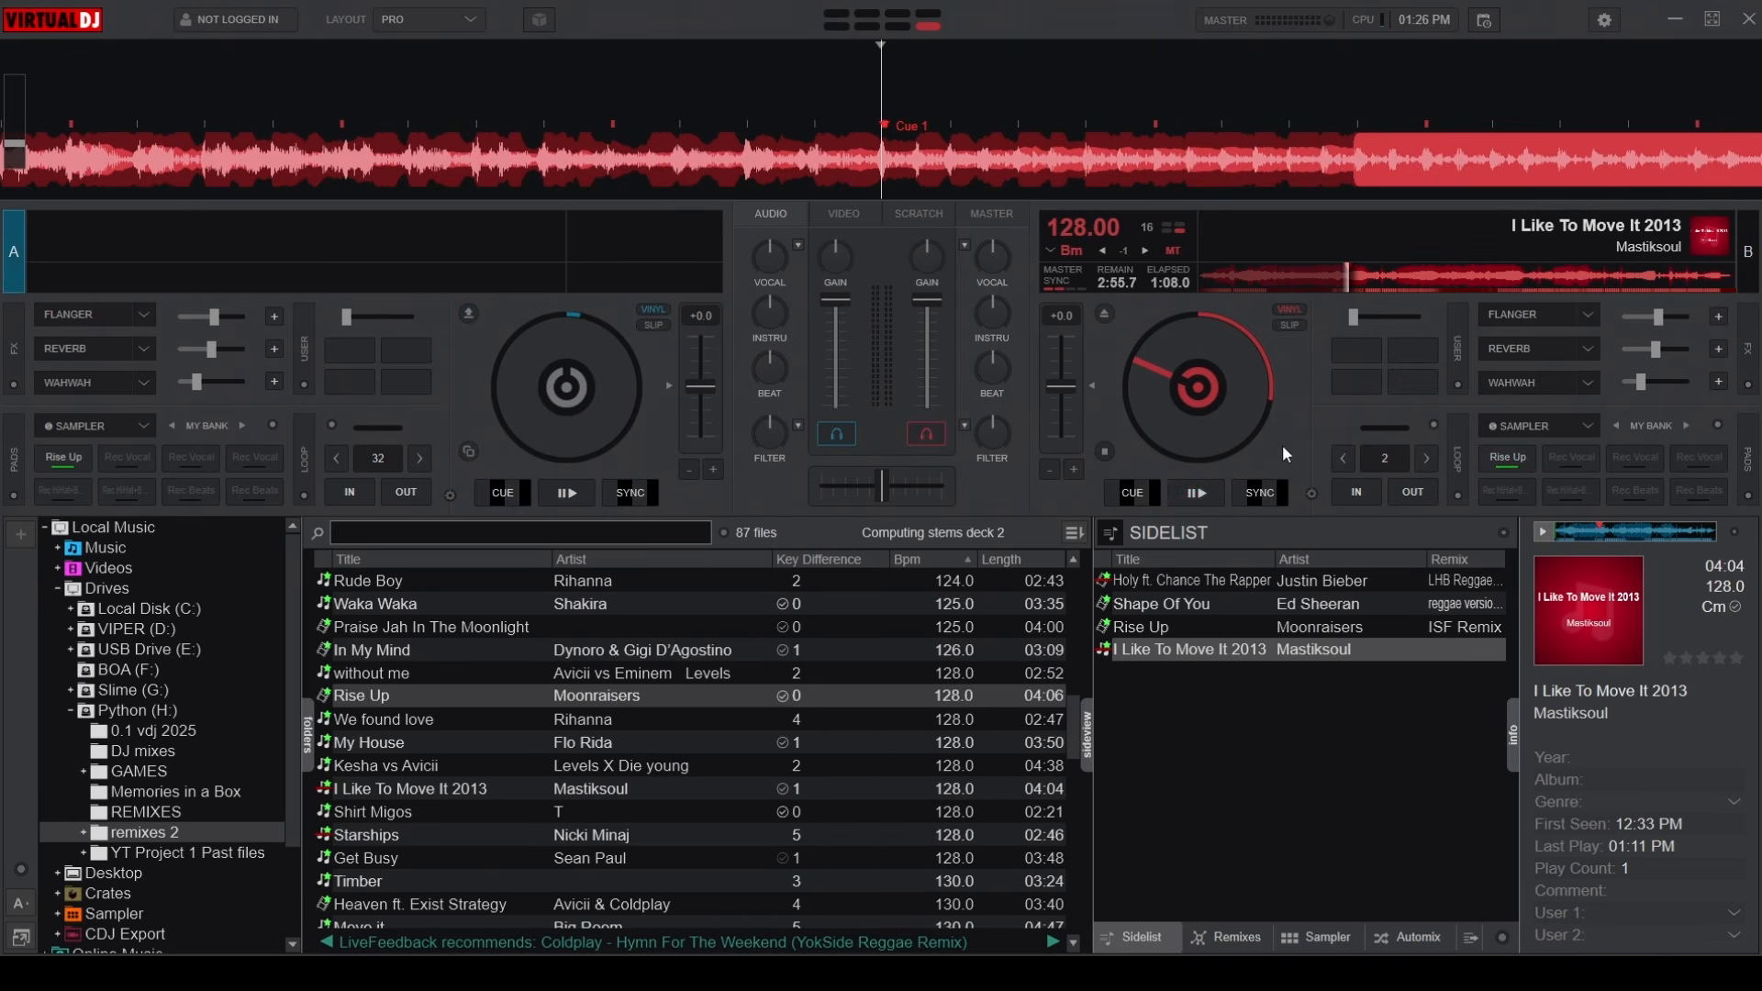
Play I Like To Move It 2013 and trigger the saved Rise Up vocal sample from deck B's pads
click(1196, 494)
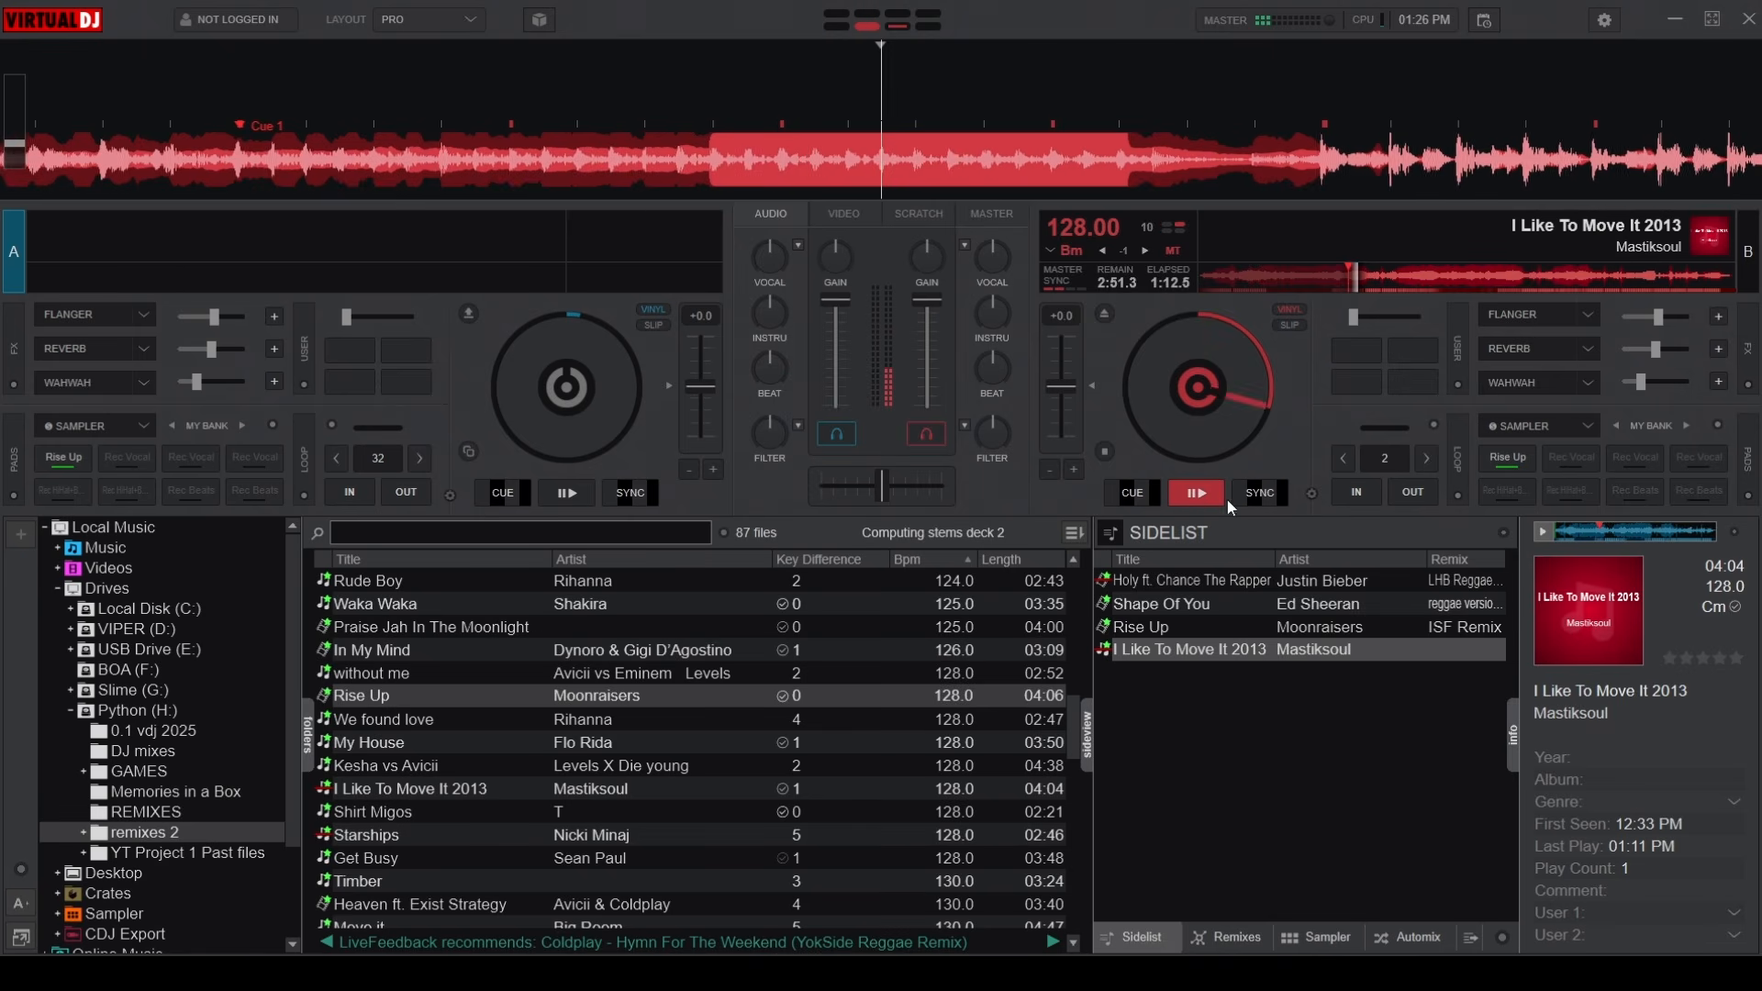
click(1505, 461)
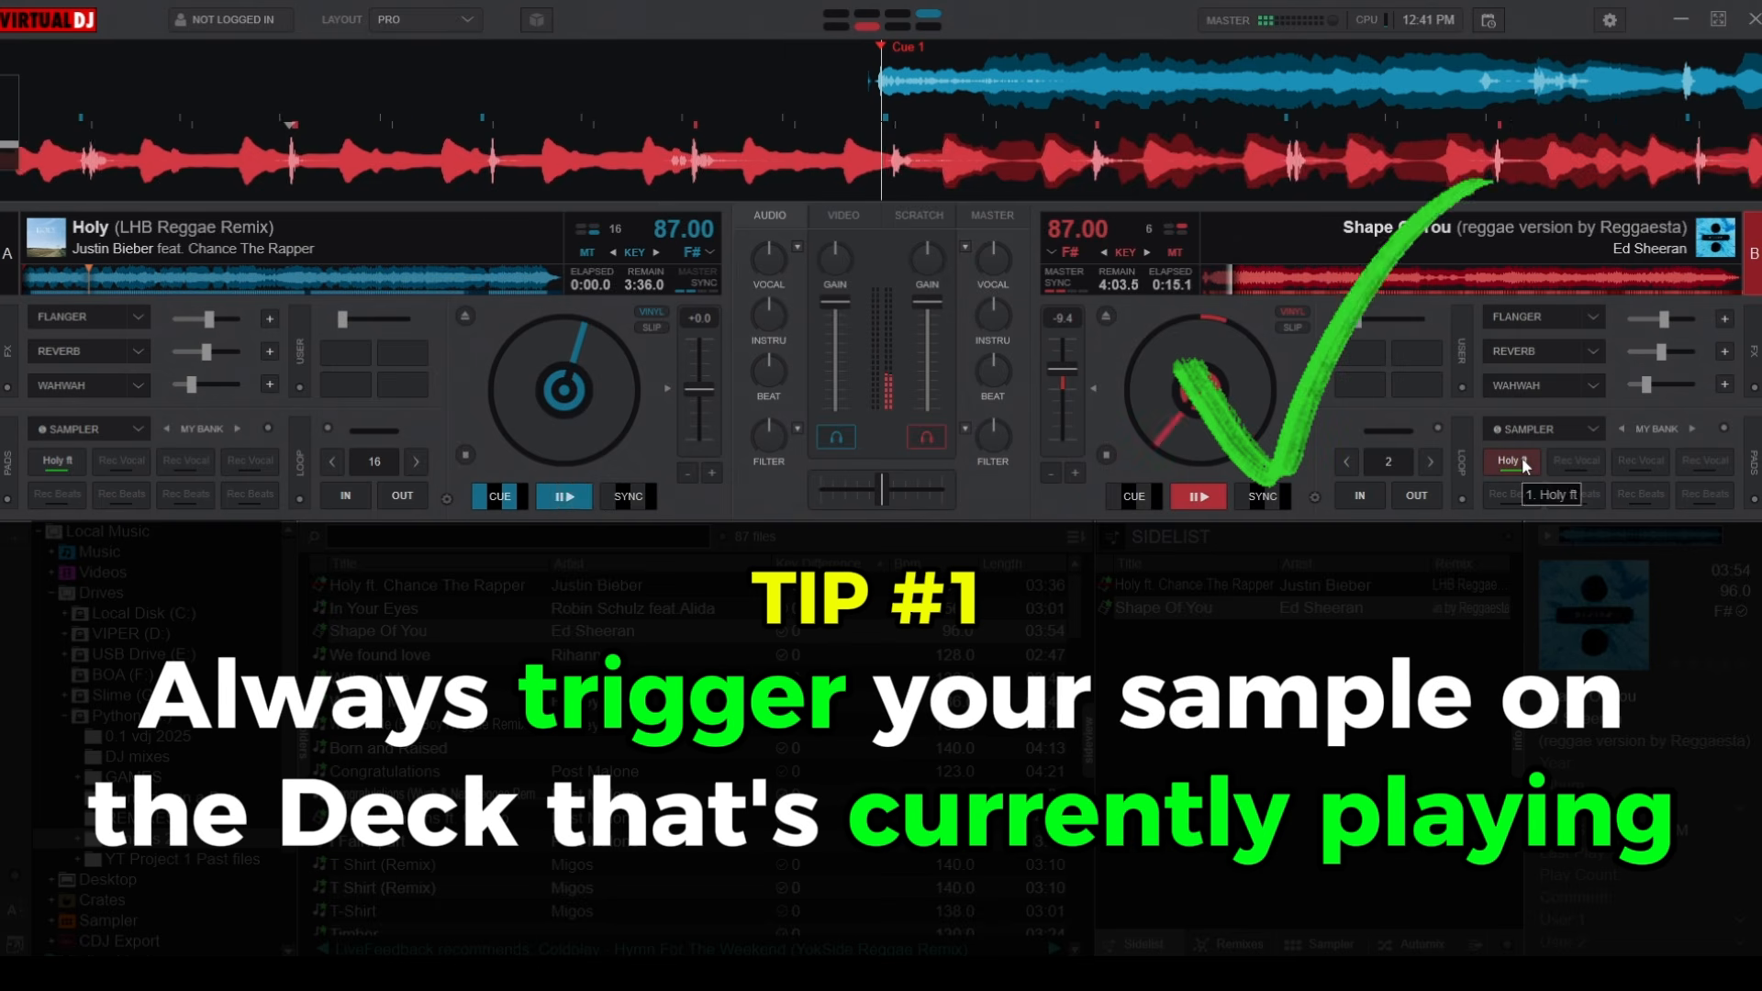
click(1522, 457)
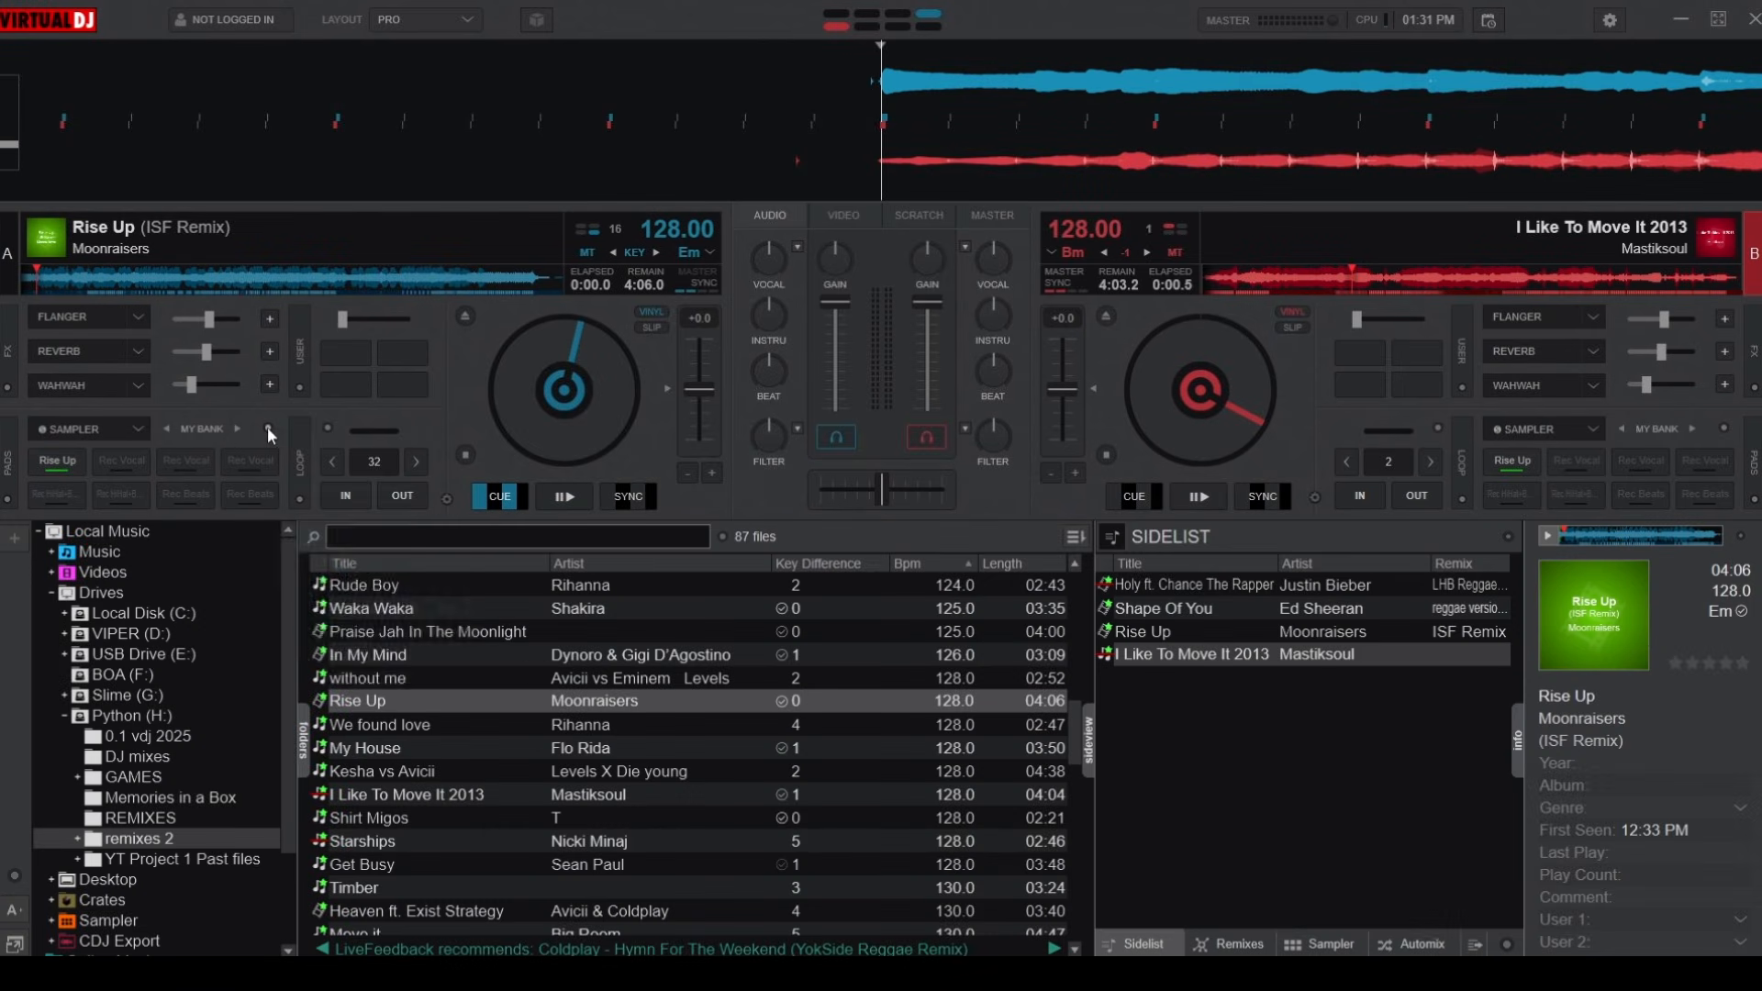
Lock the MY BANK sampler bank and unlock it again
click(267, 428)
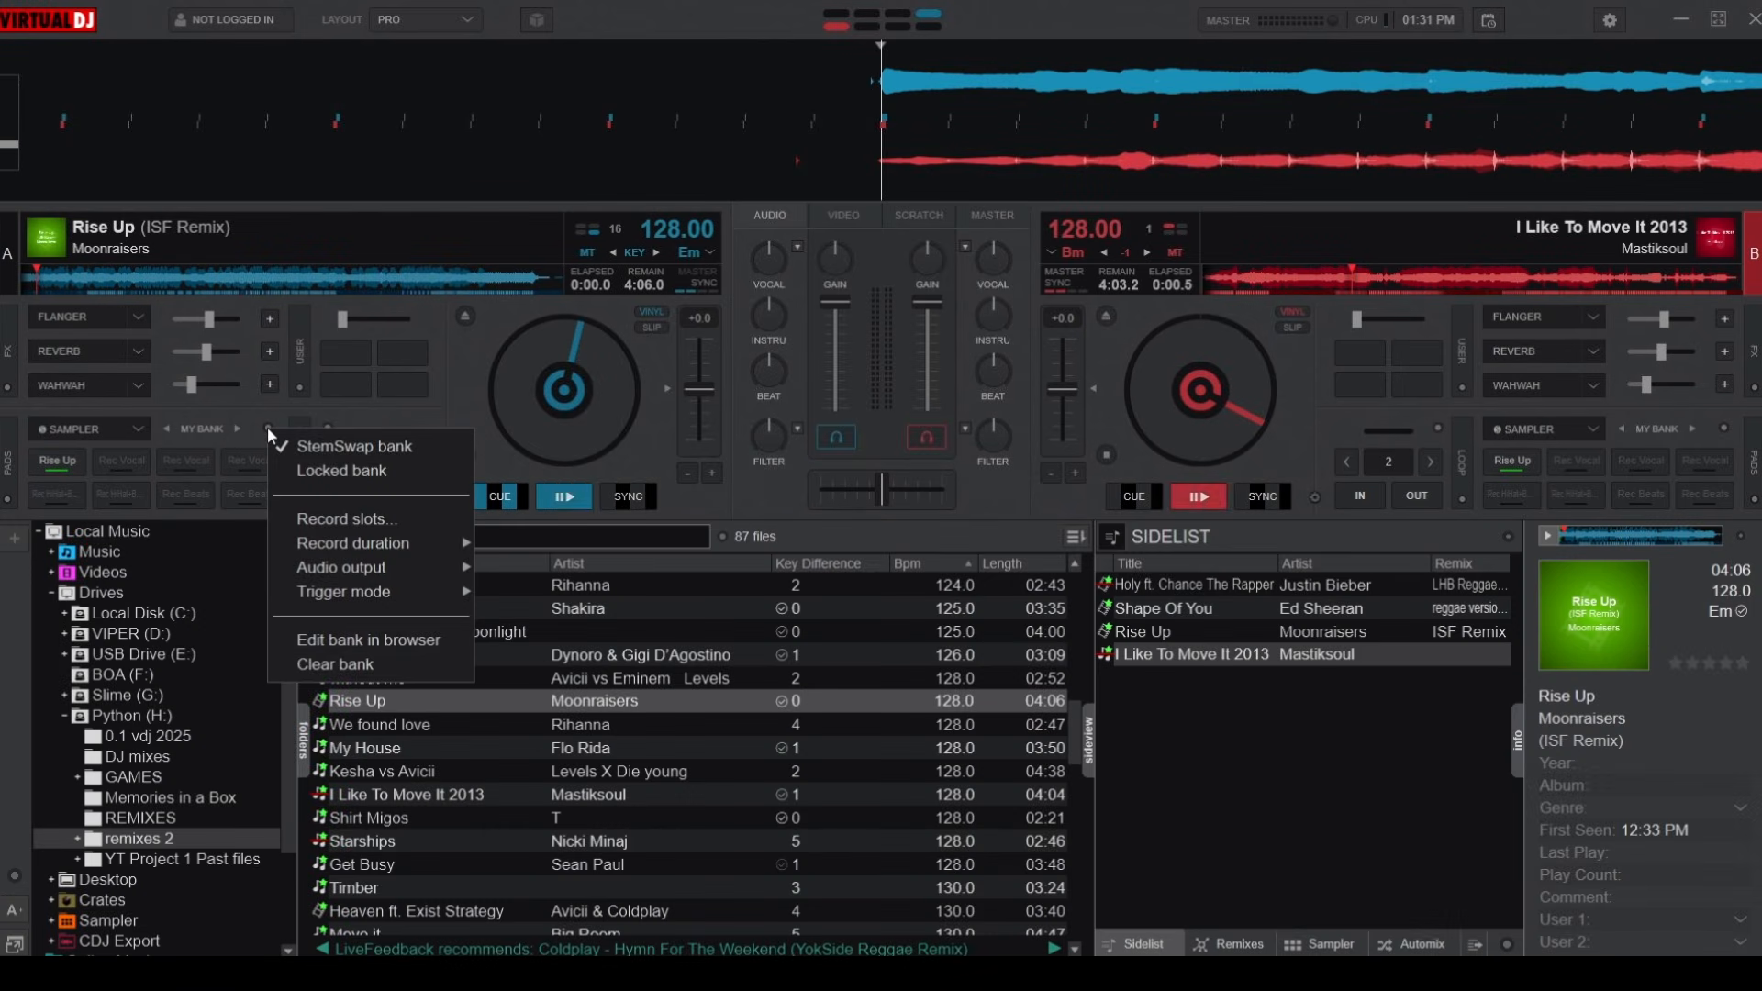
click(327, 472)
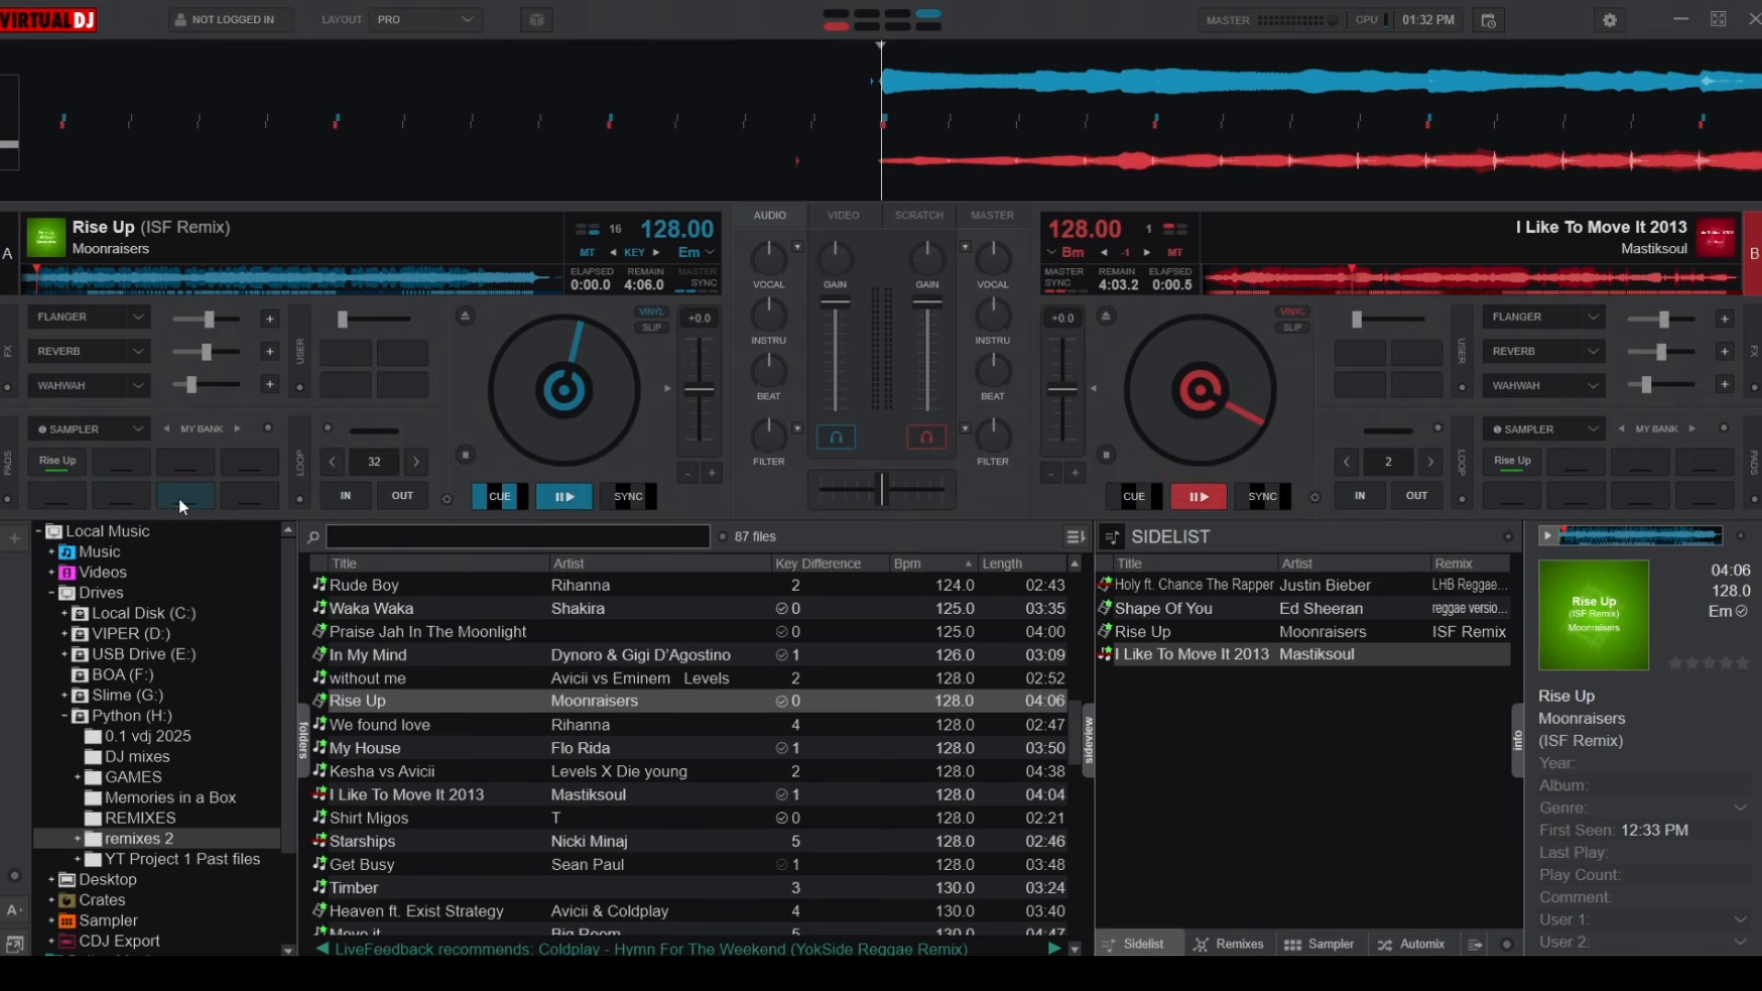
click(268, 426)
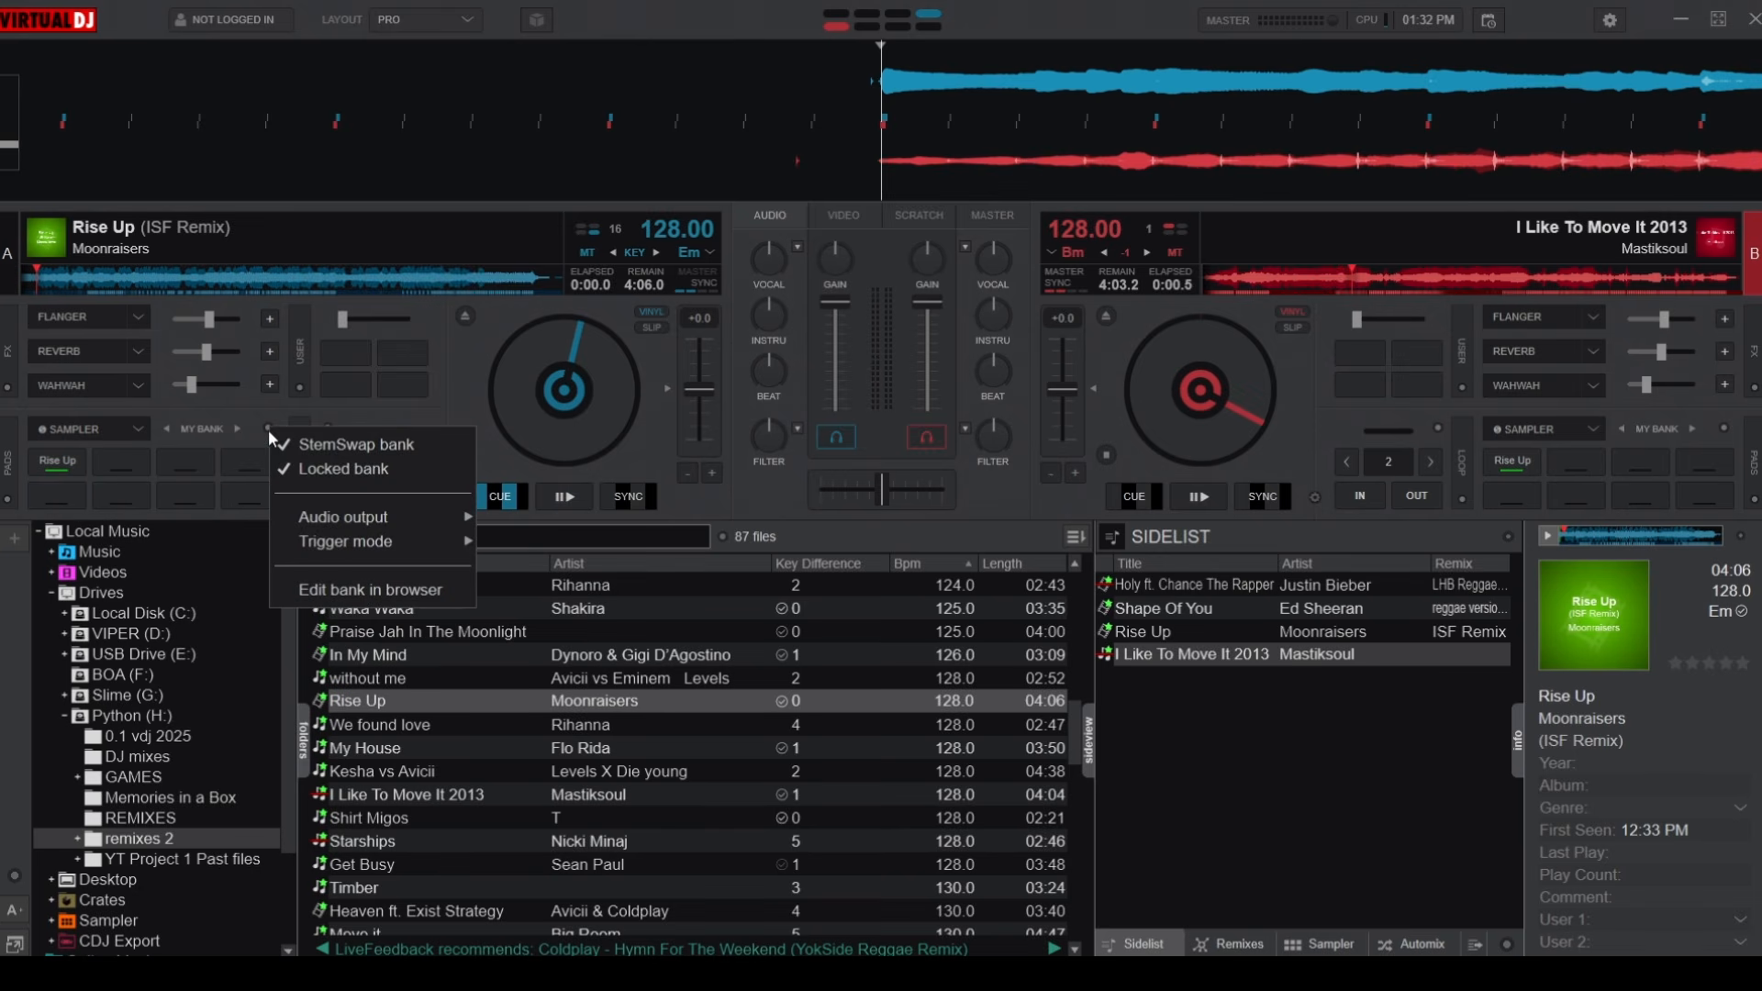
click(317, 472)
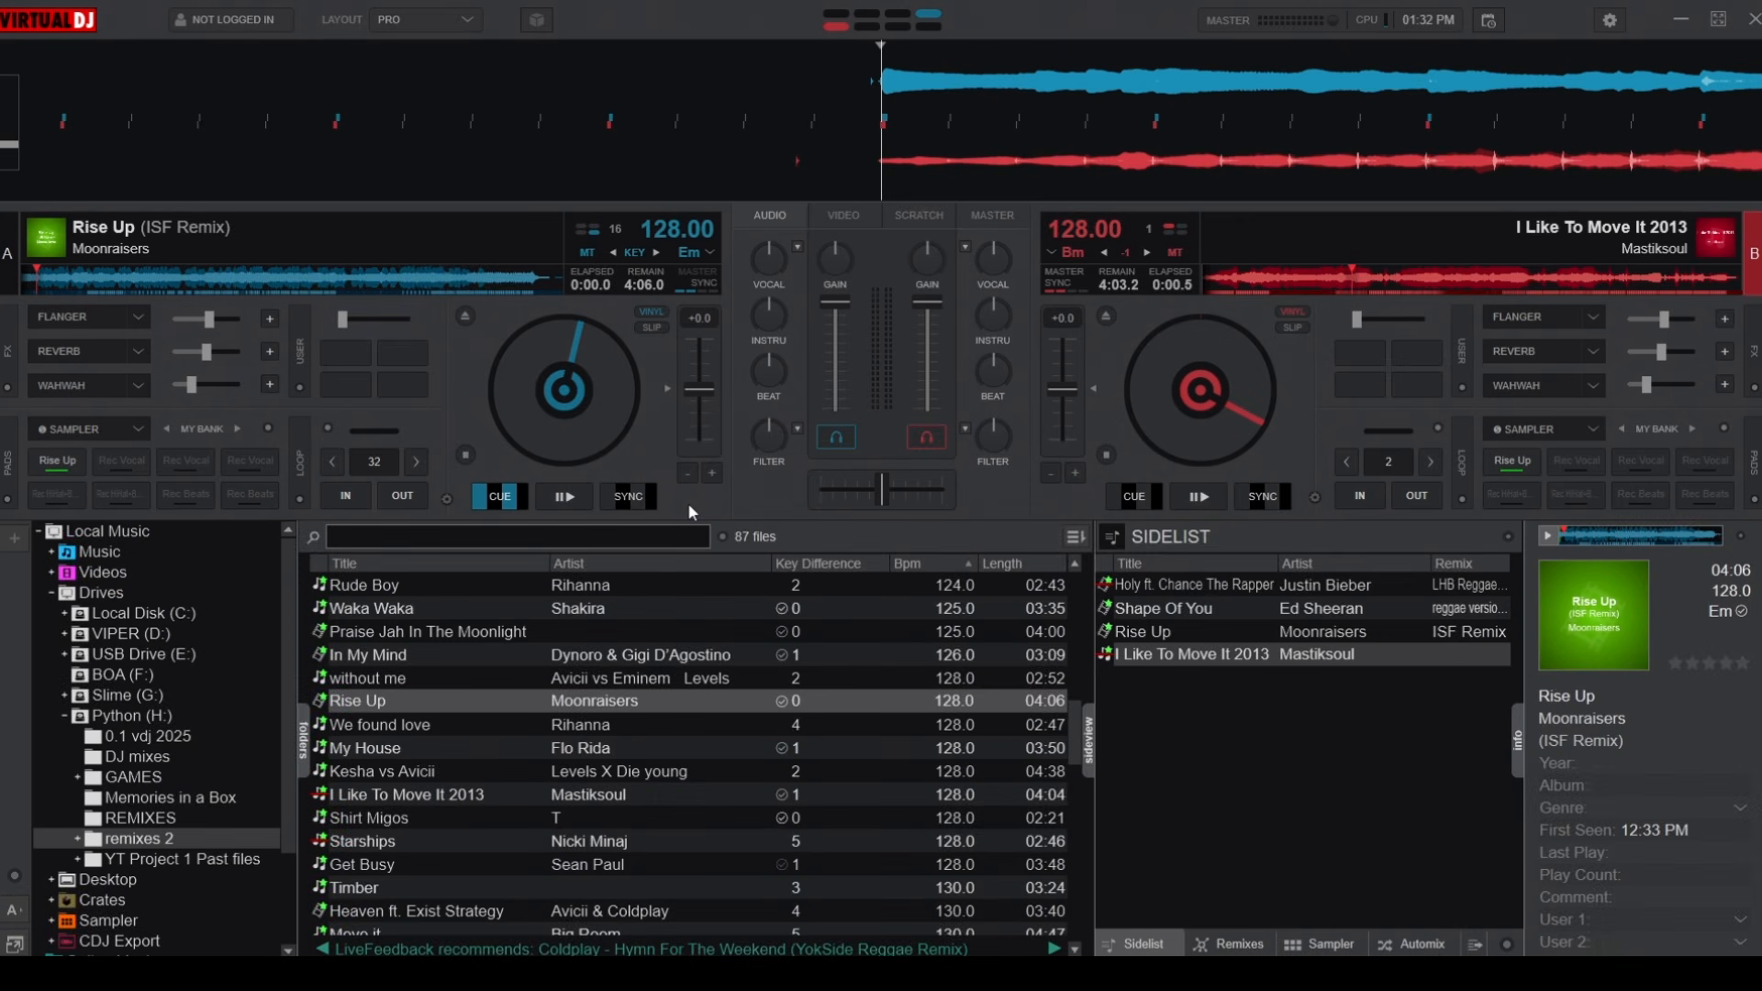
Create a new sampler bank named "vocals" from the sideview's sampler
click(1322, 945)
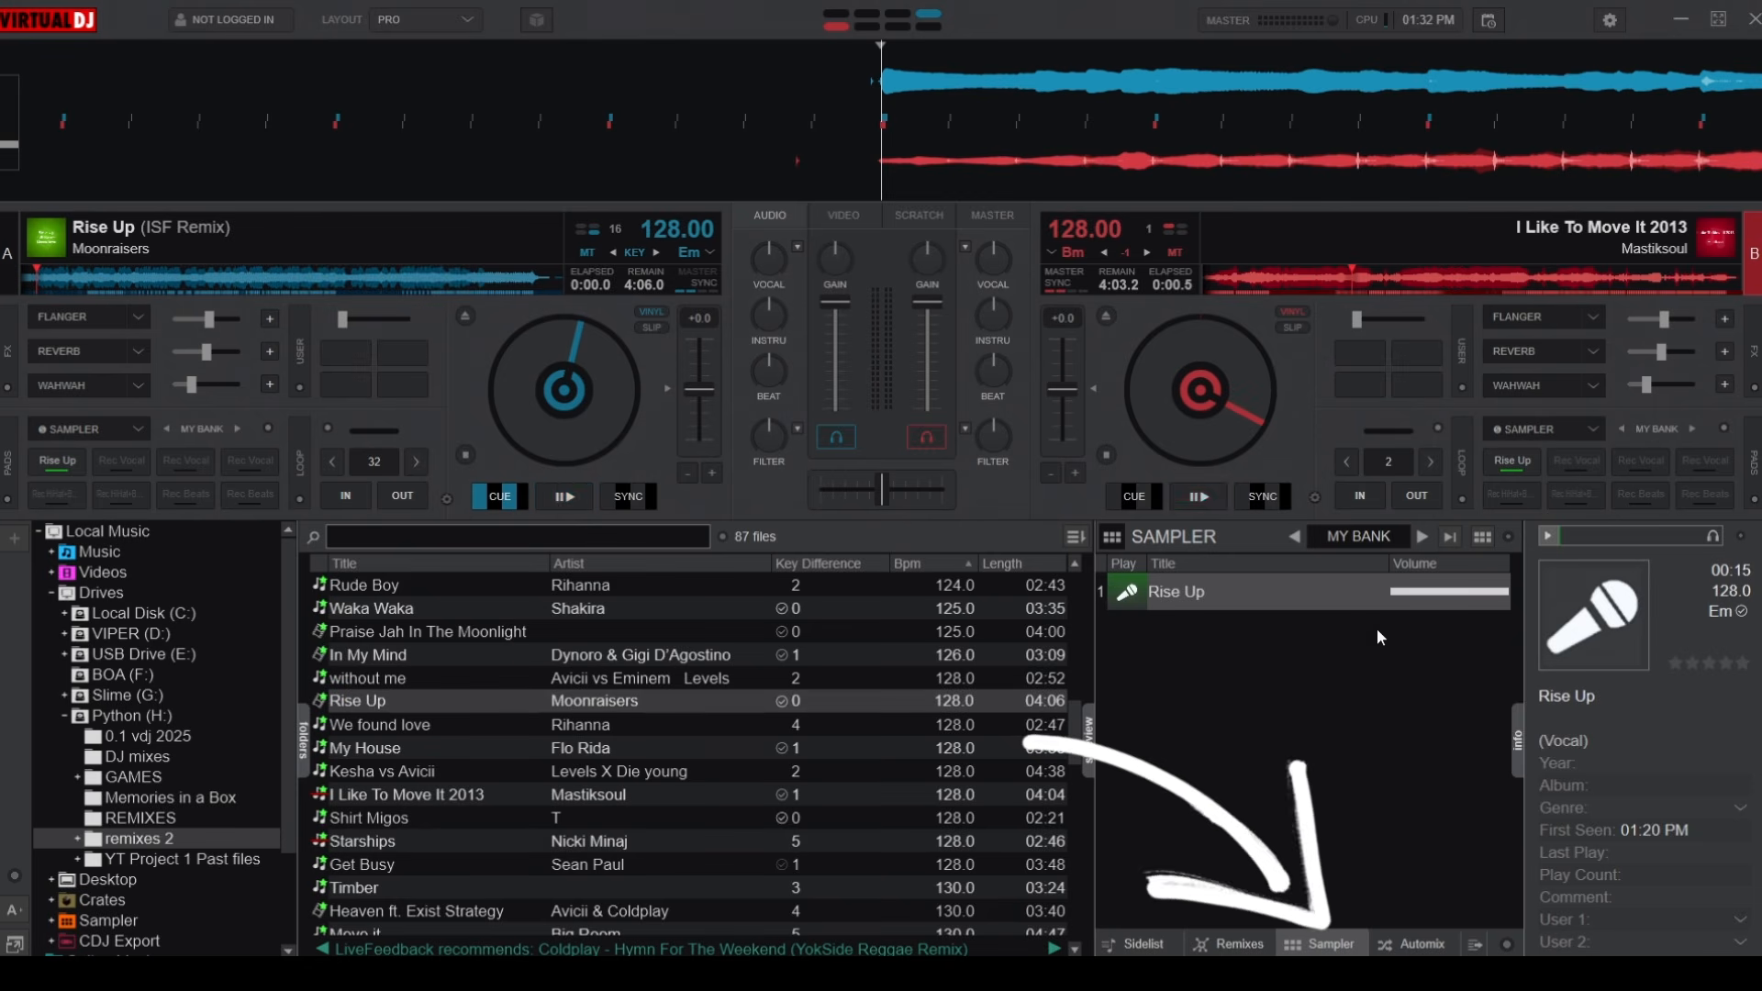
click(1351, 536)
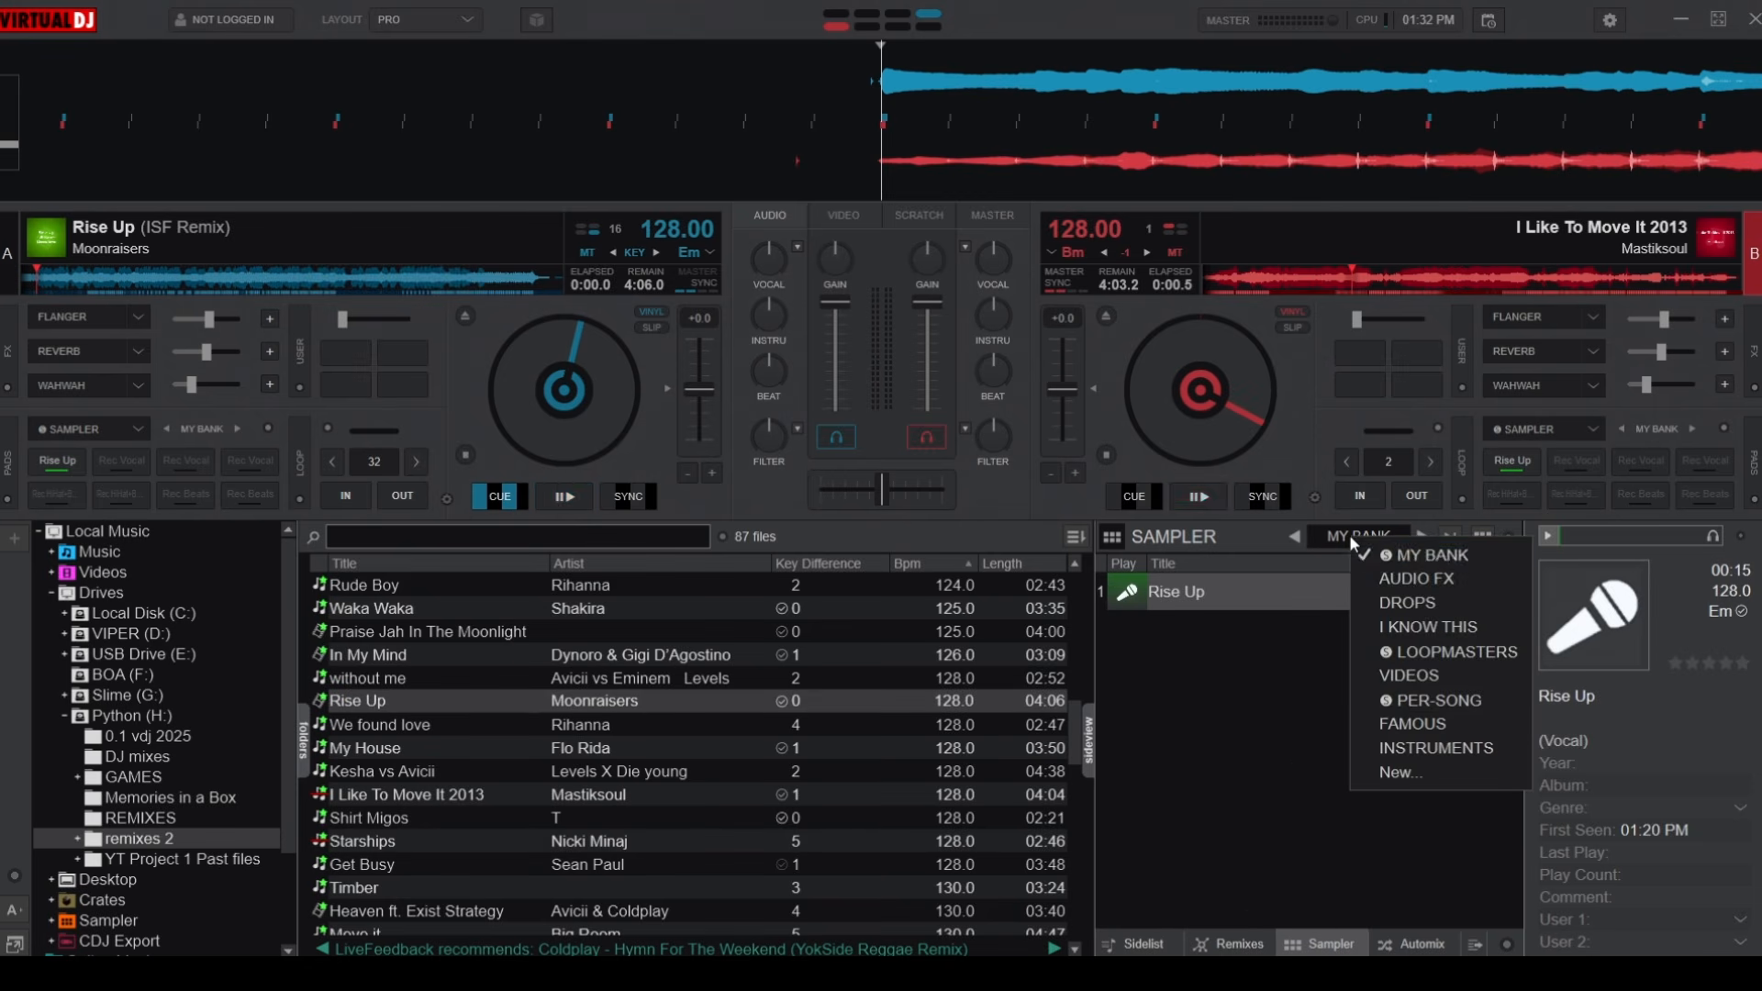
click(1404, 773)
text(vocals)
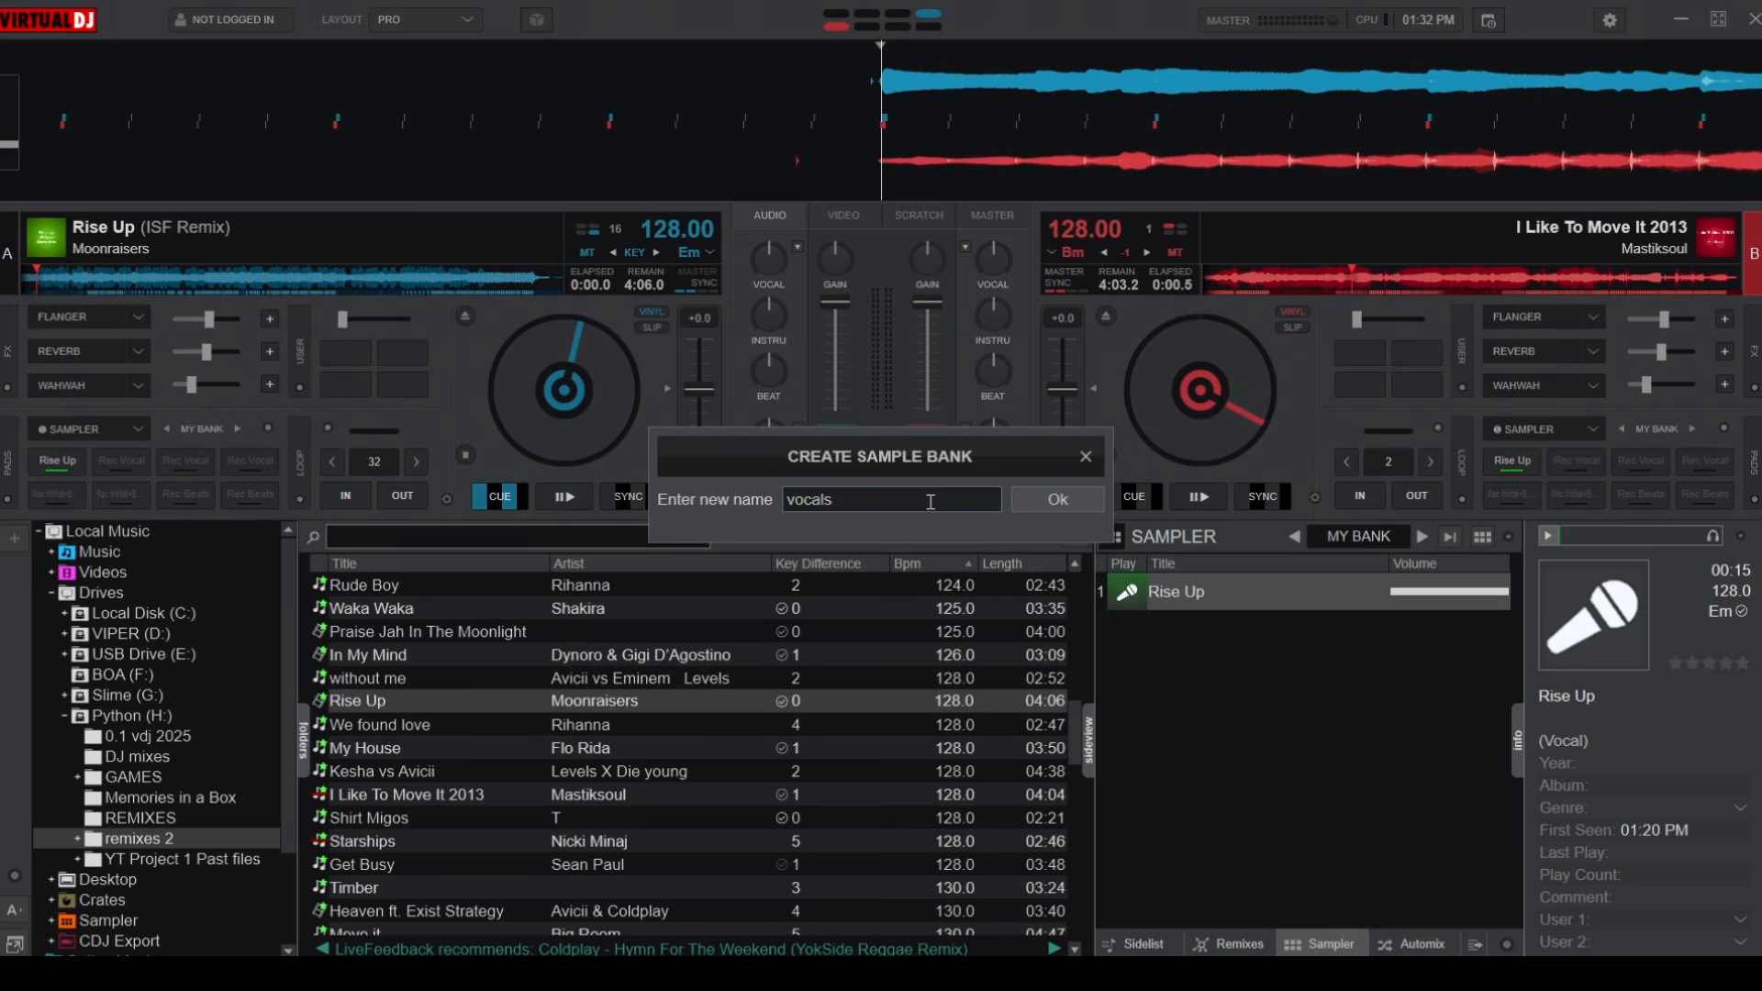
click(1070, 502)
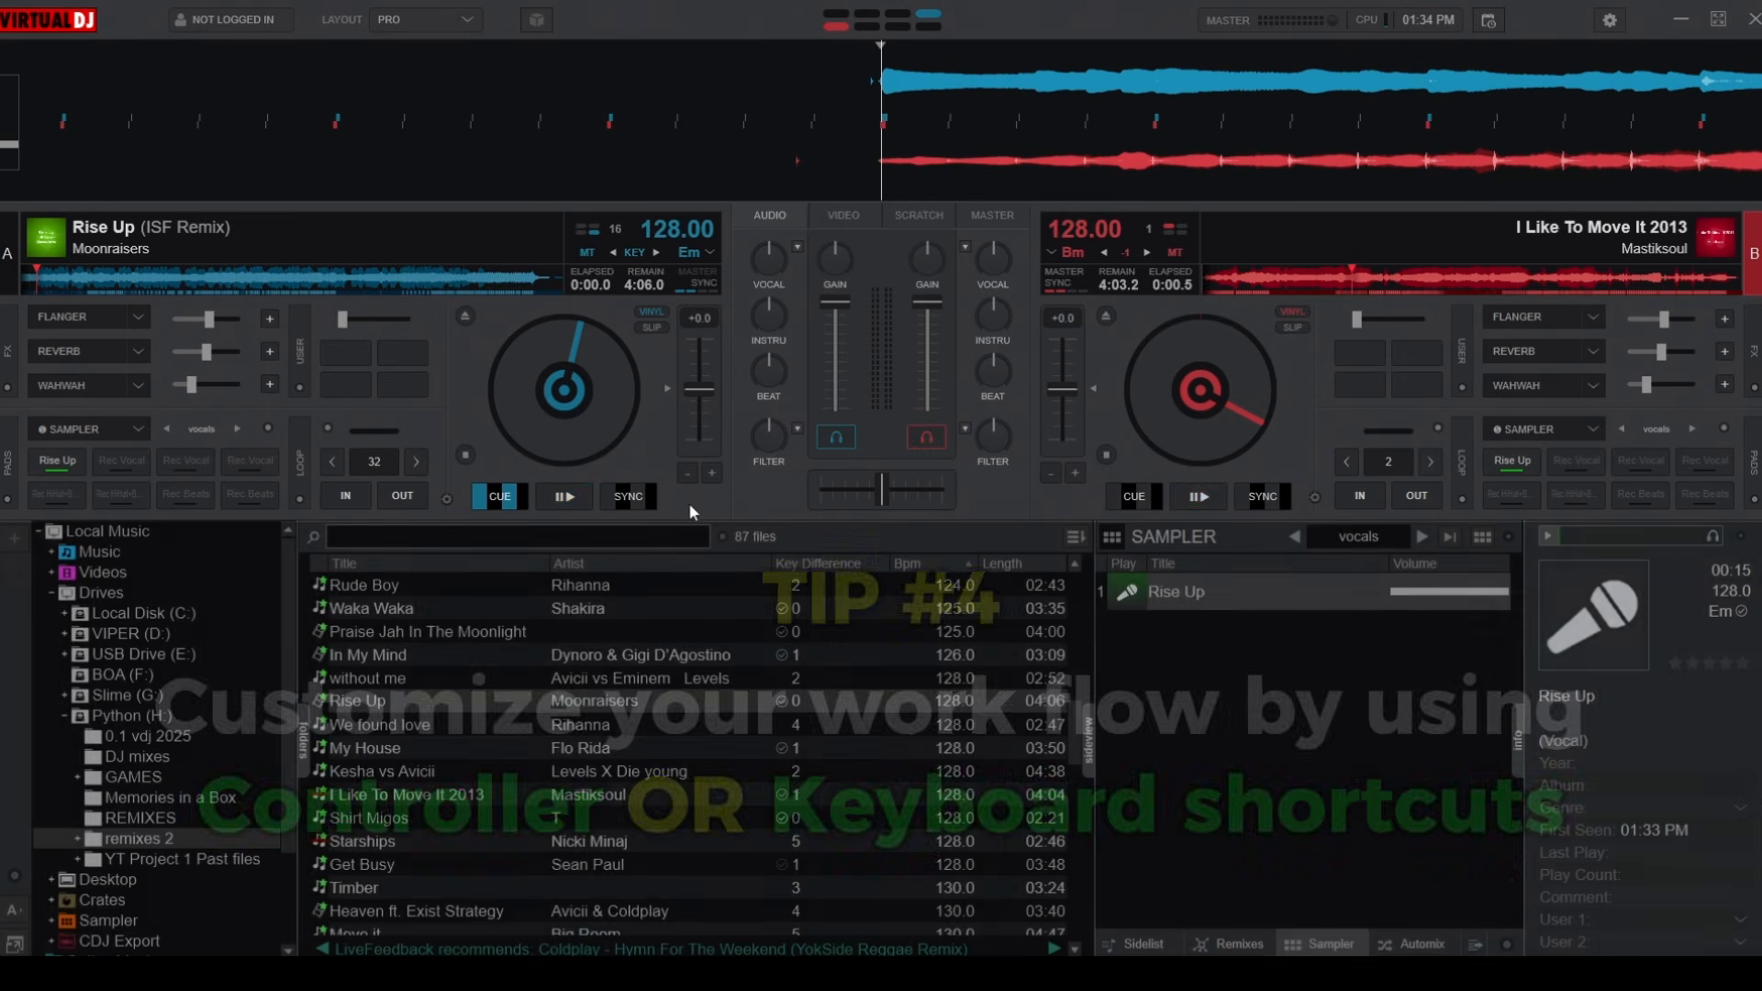
View the Controllers settings and search the program's options for "updates"
click(1611, 20)
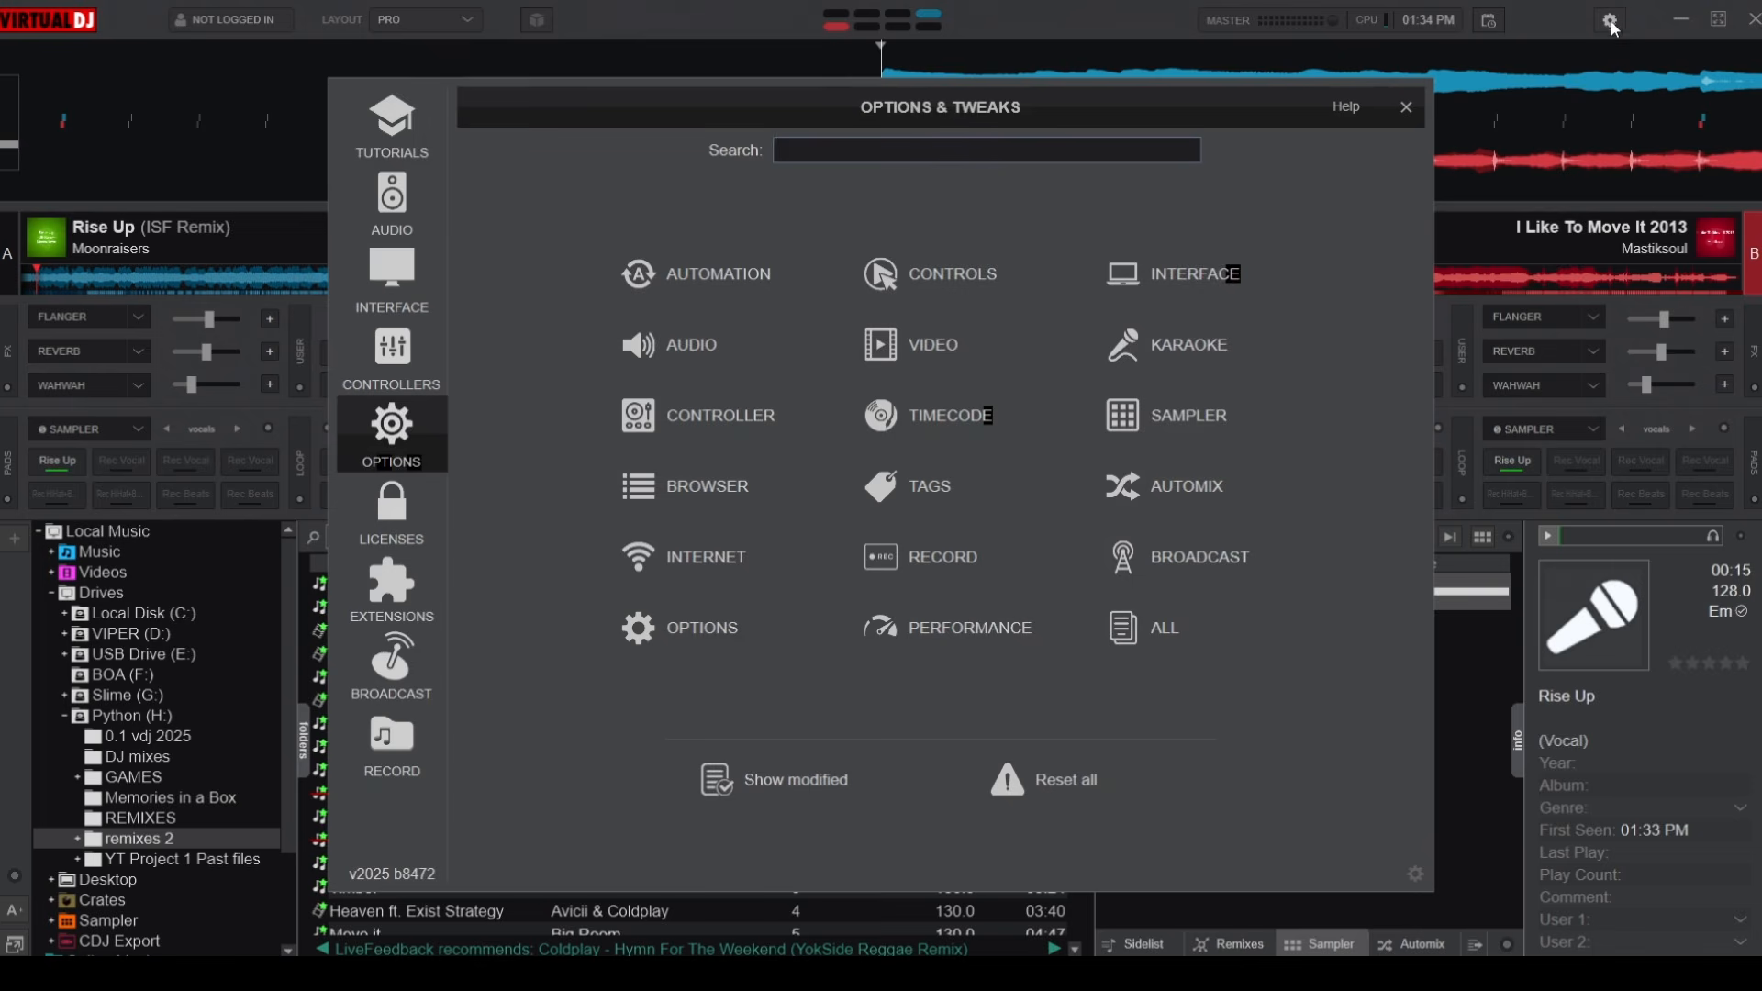
click(377, 363)
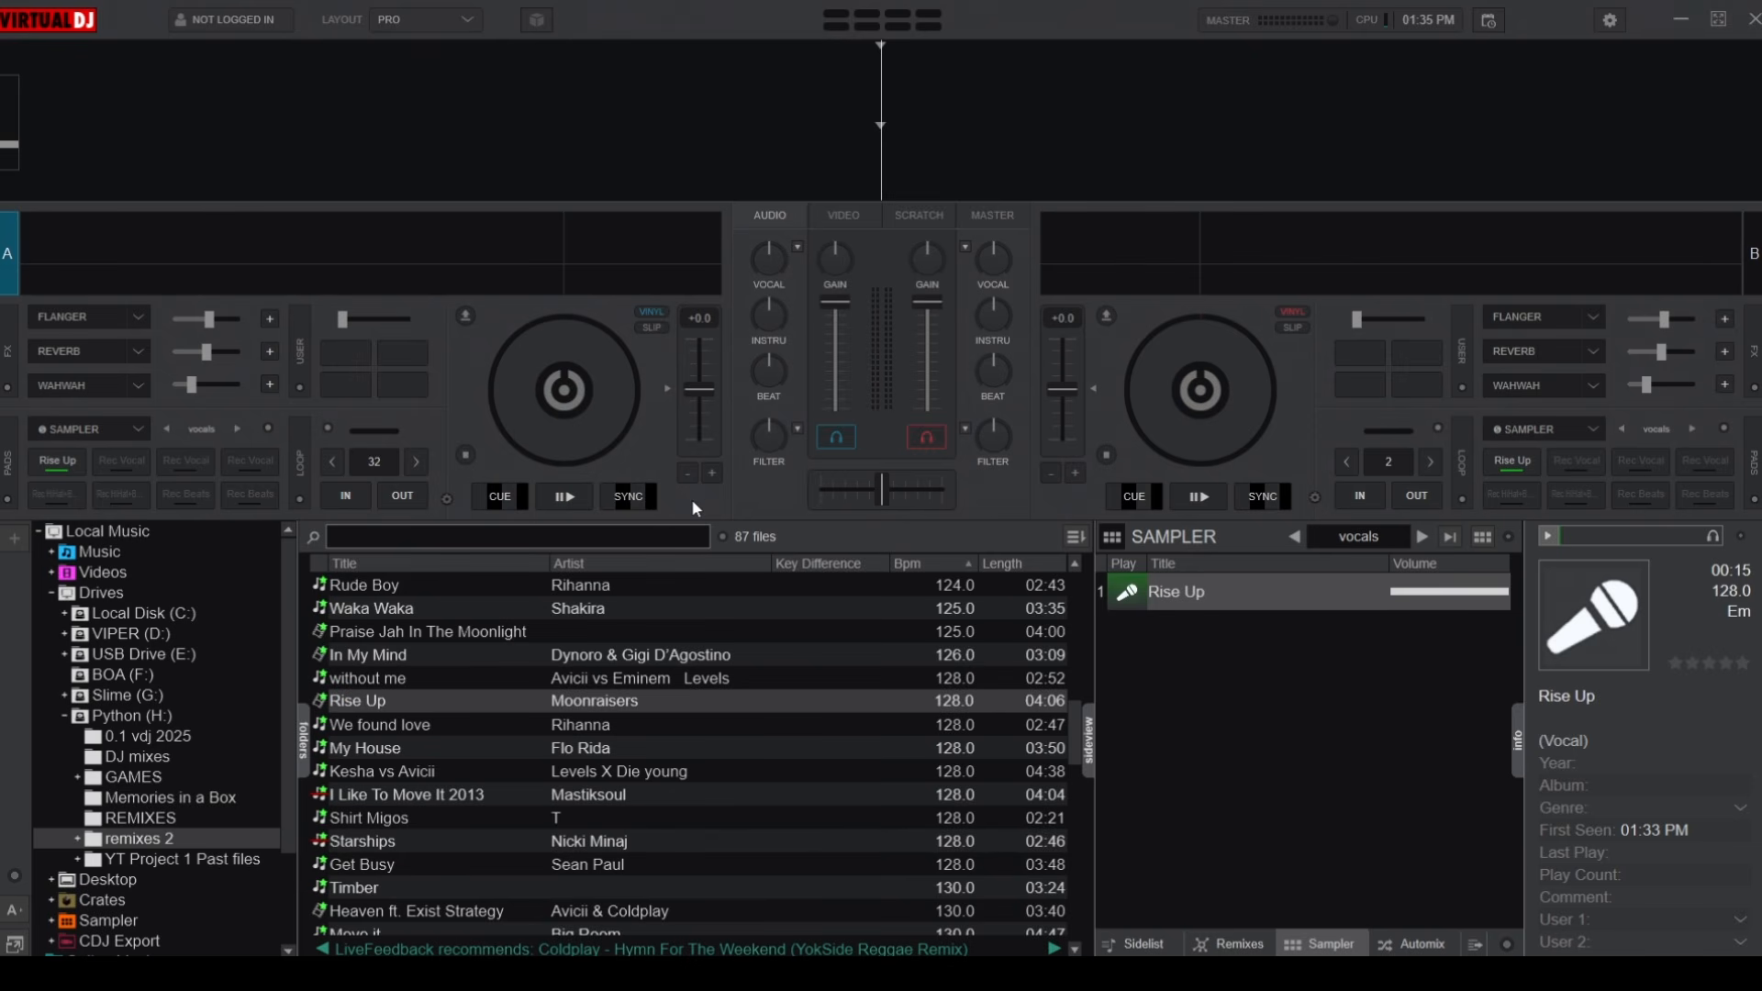
click(1609, 22)
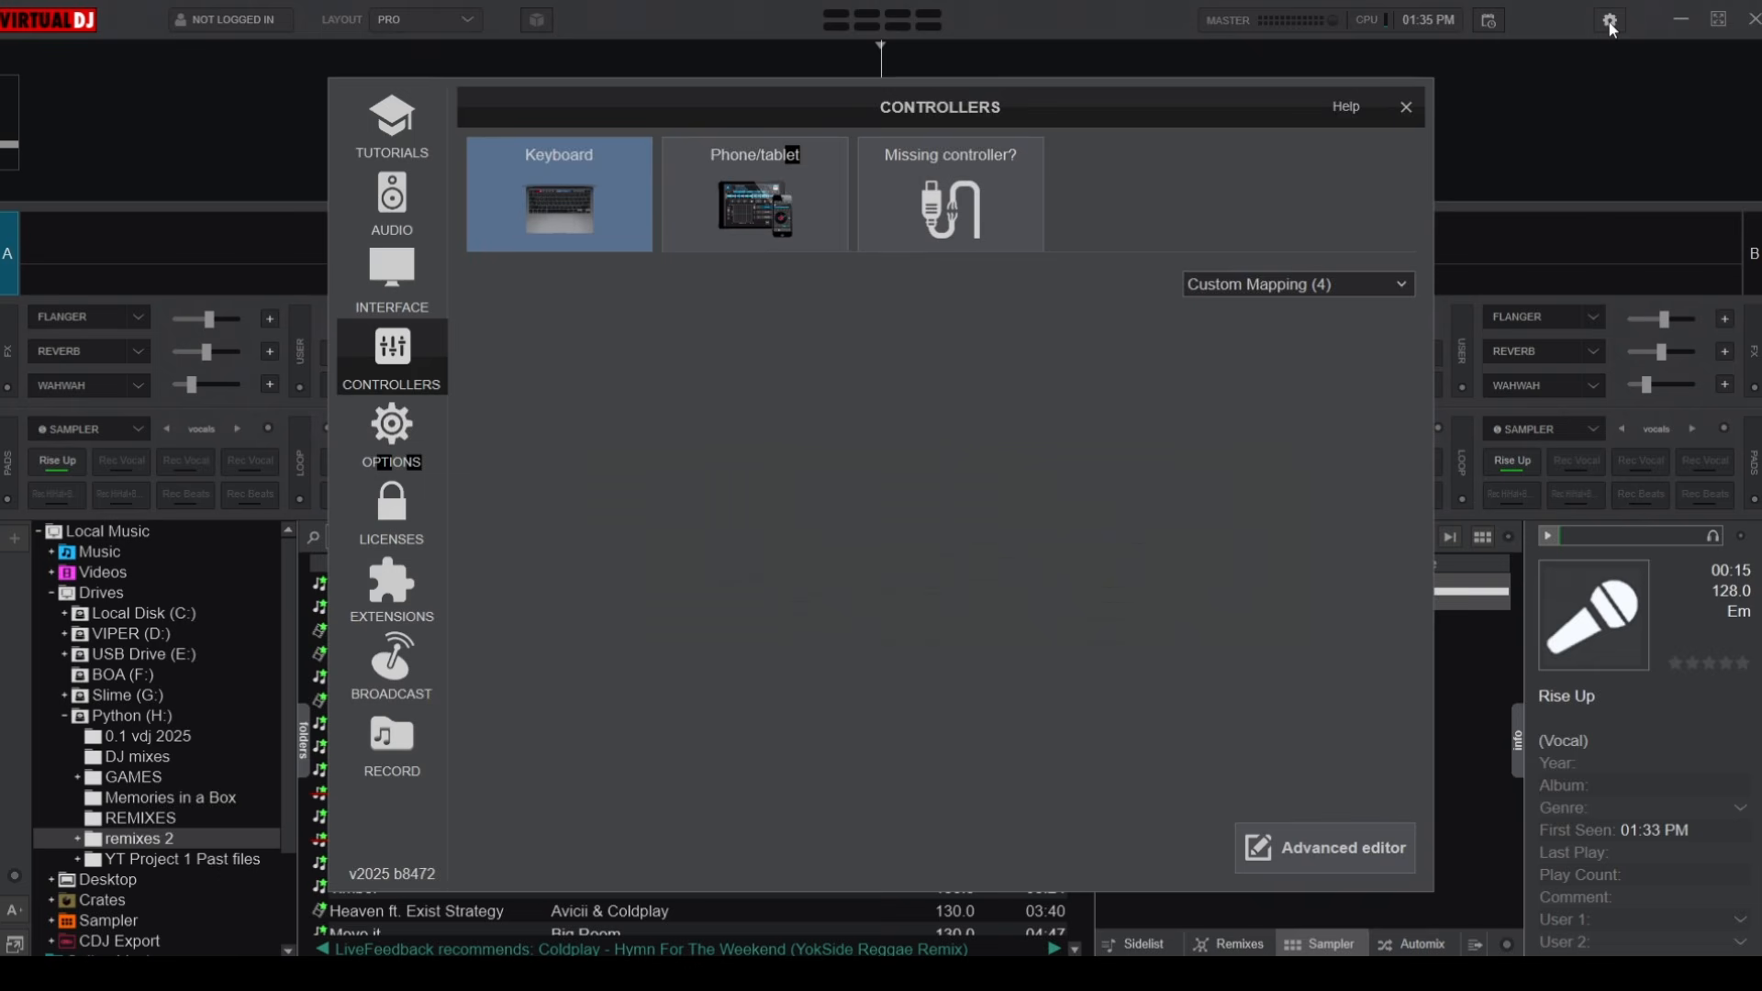
click(396, 439)
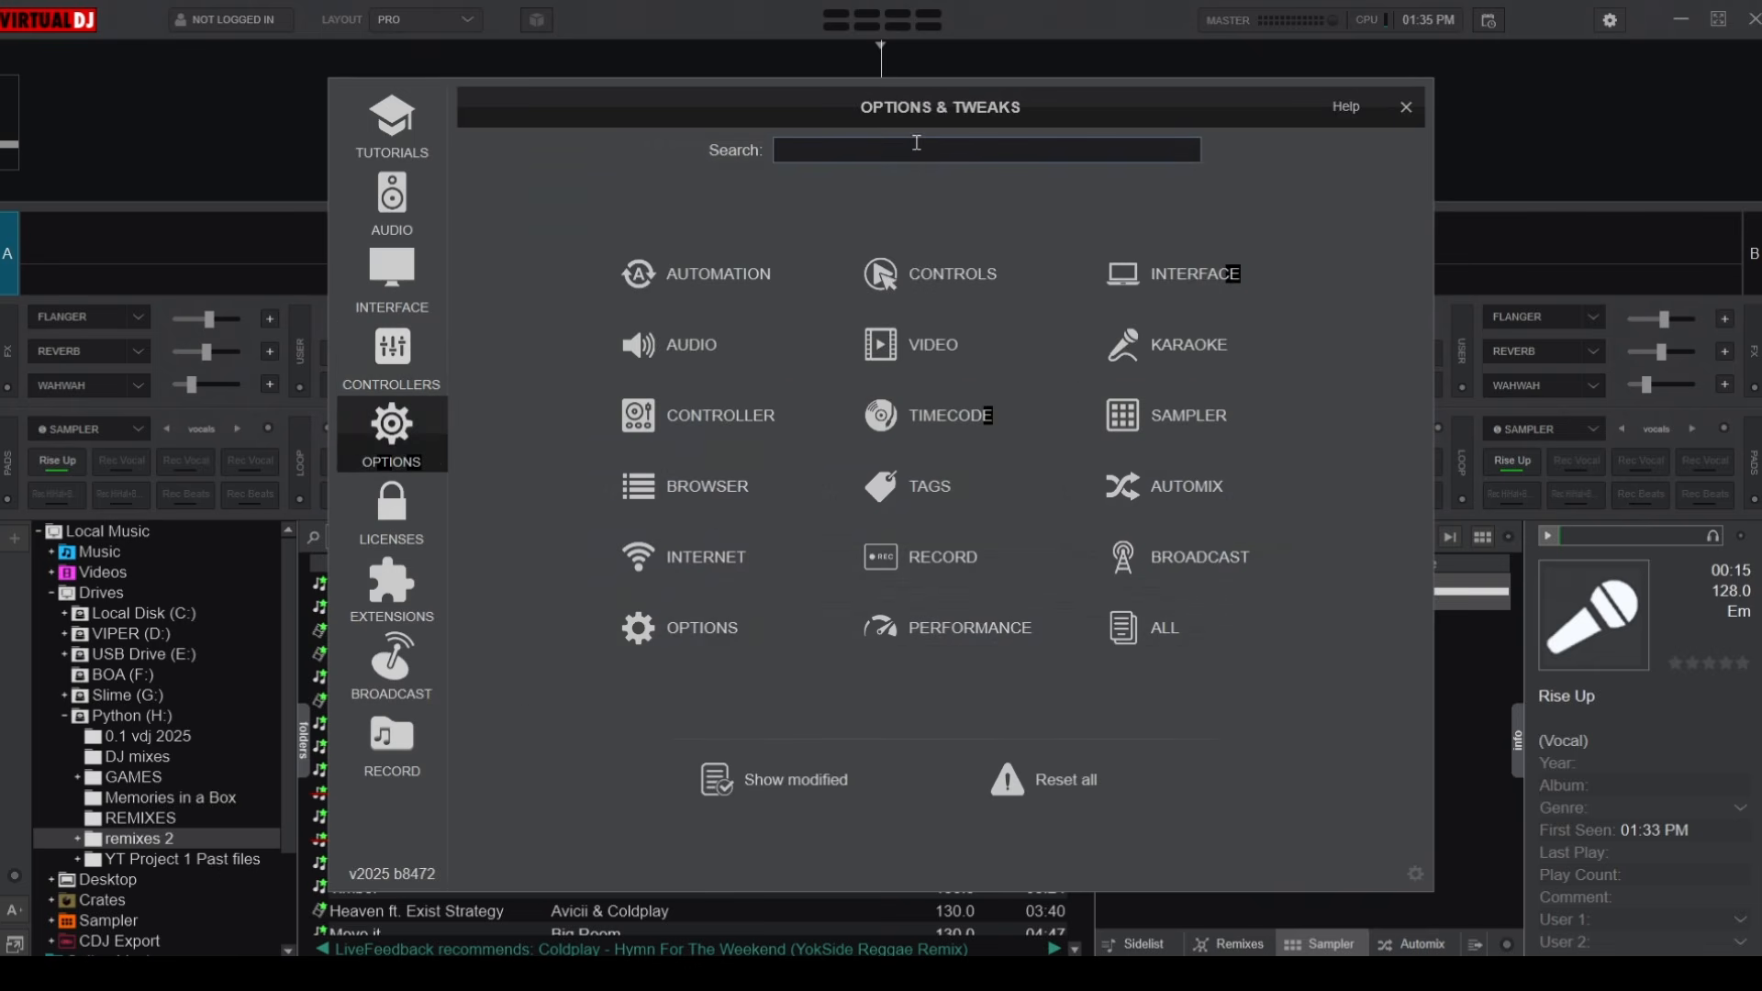
click(917, 149)
text(updates)
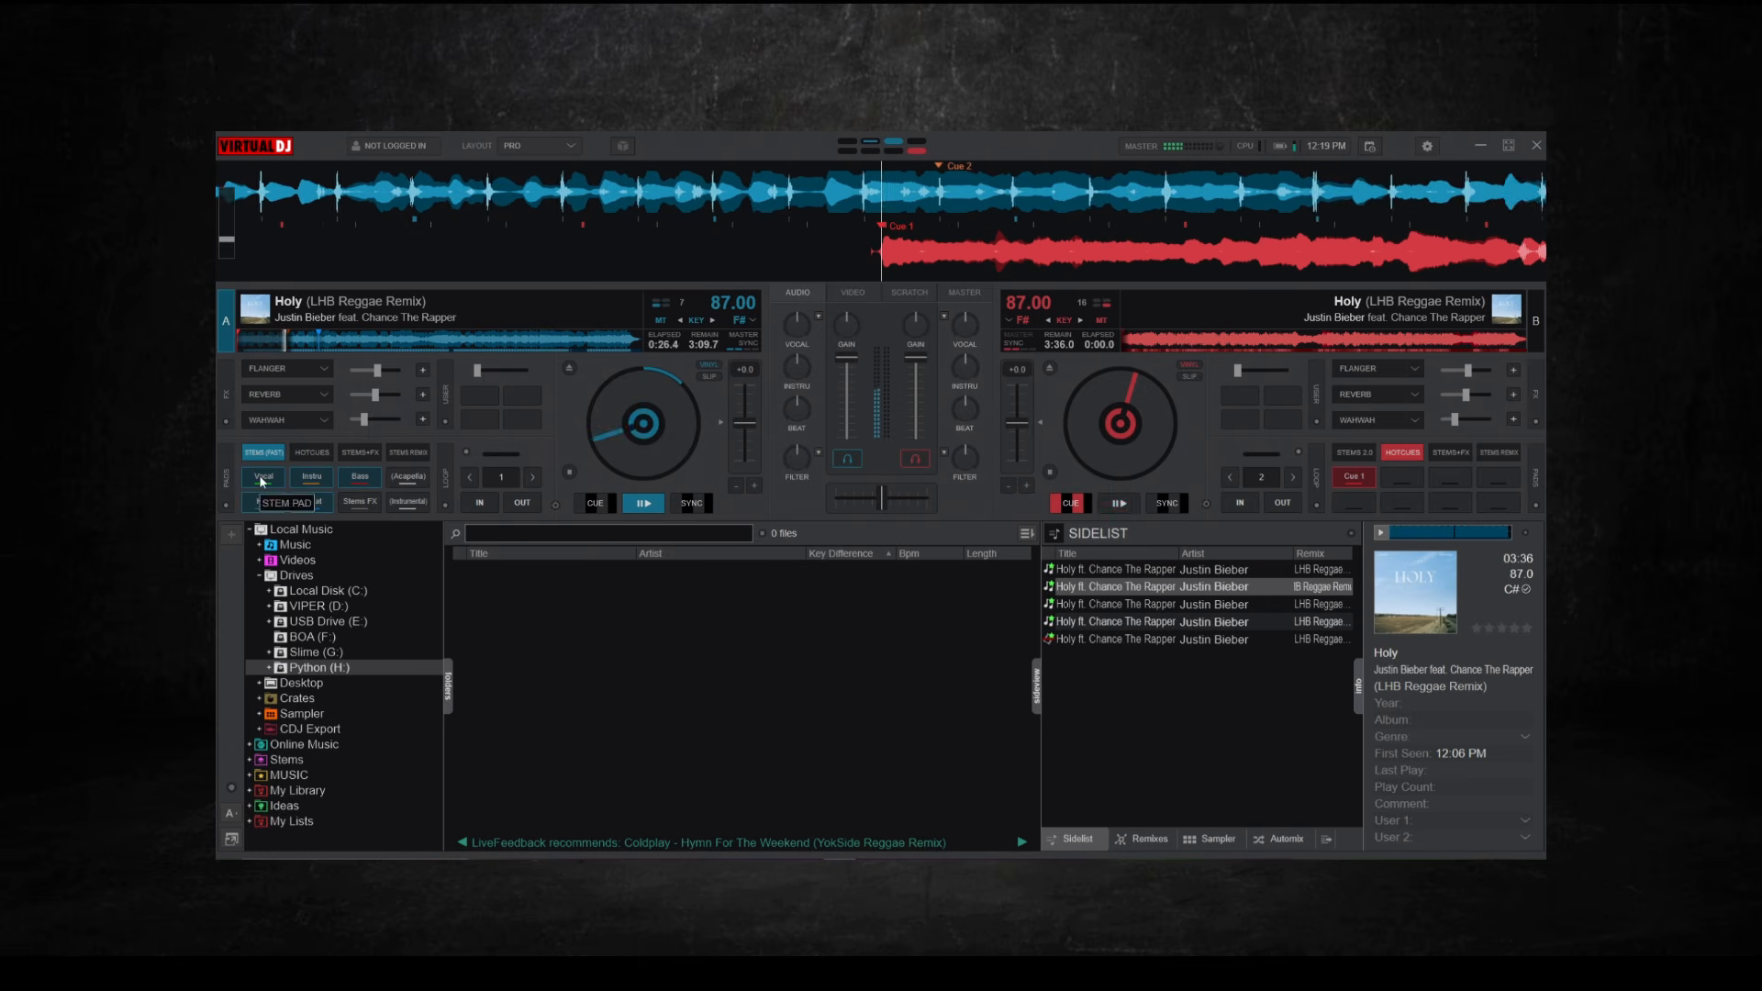
click(263, 479)
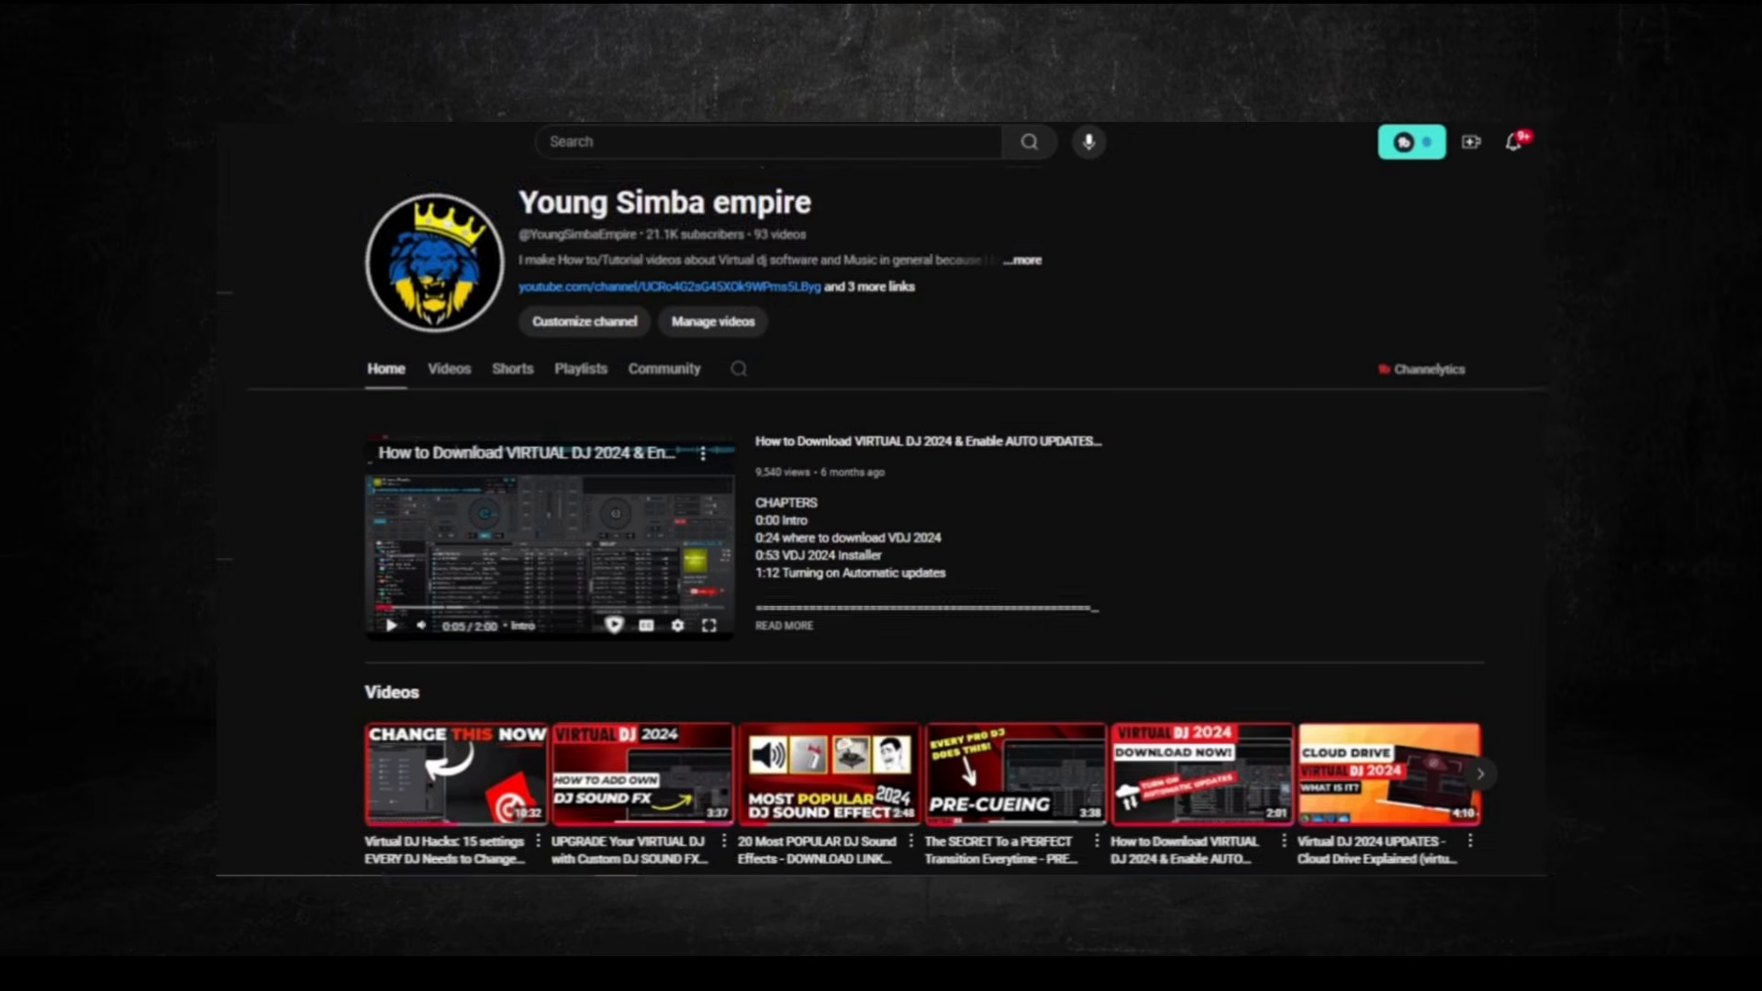
scroll(895, 523, down, 7)
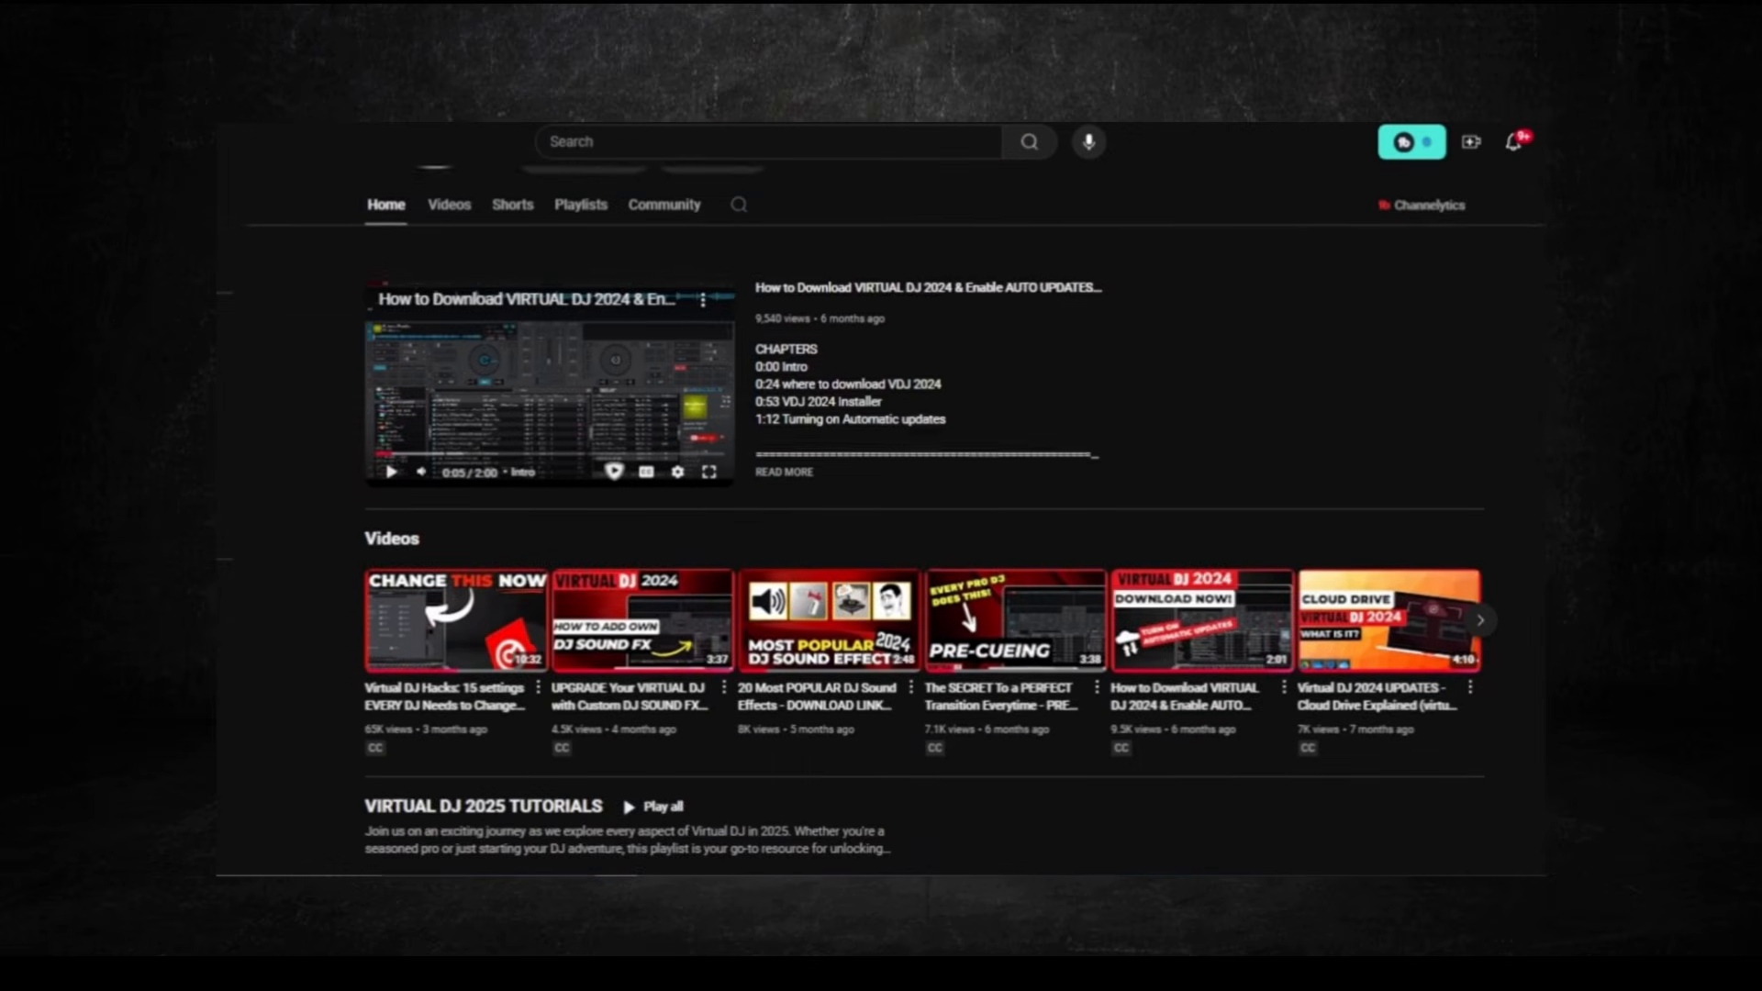
scroll(895, 541, down, 8)
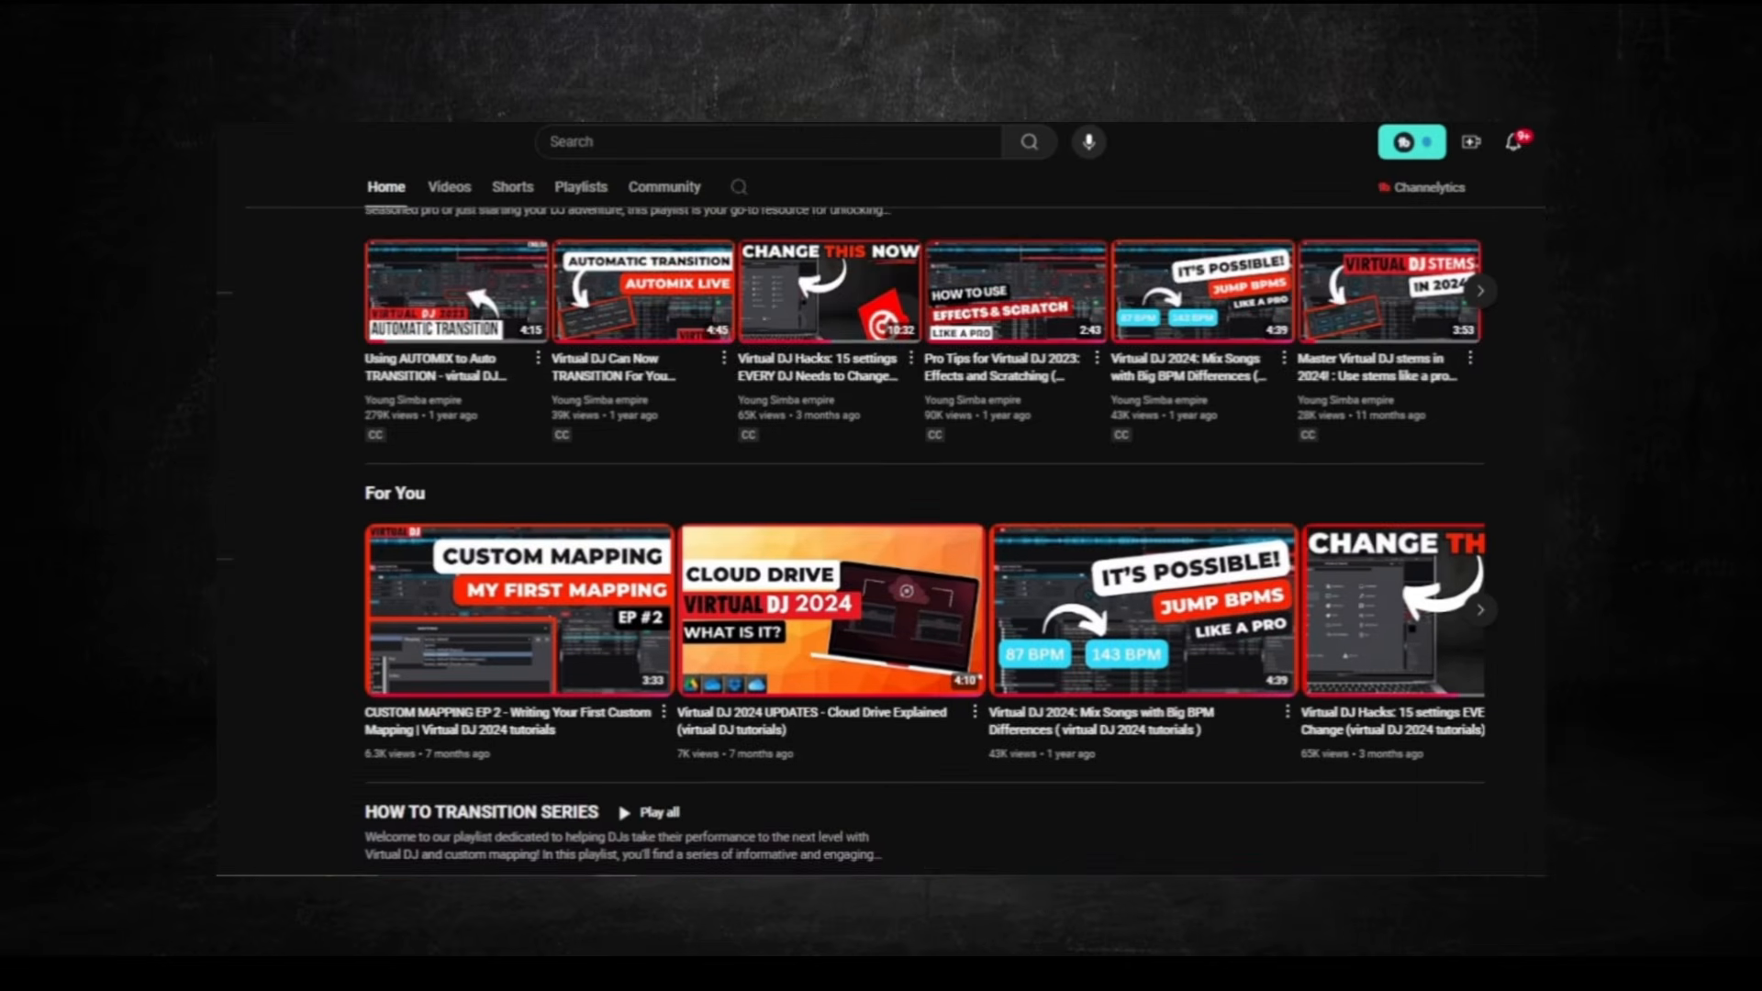
scroll(896, 541, down, 7)
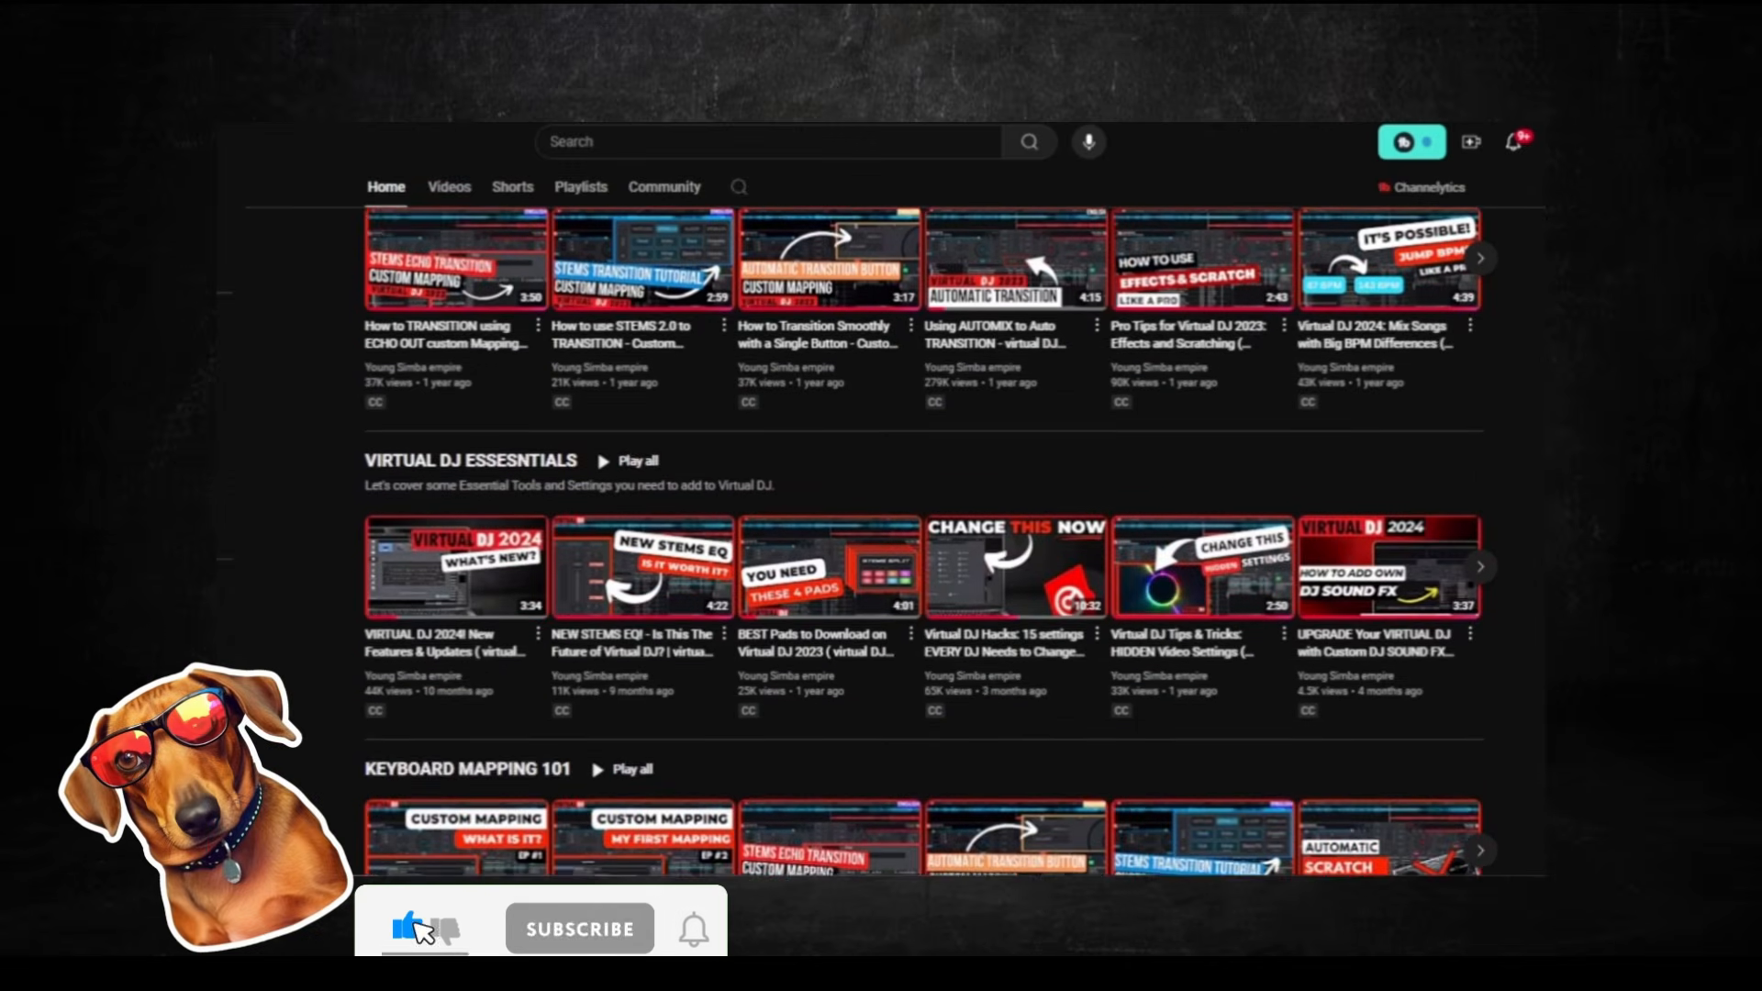